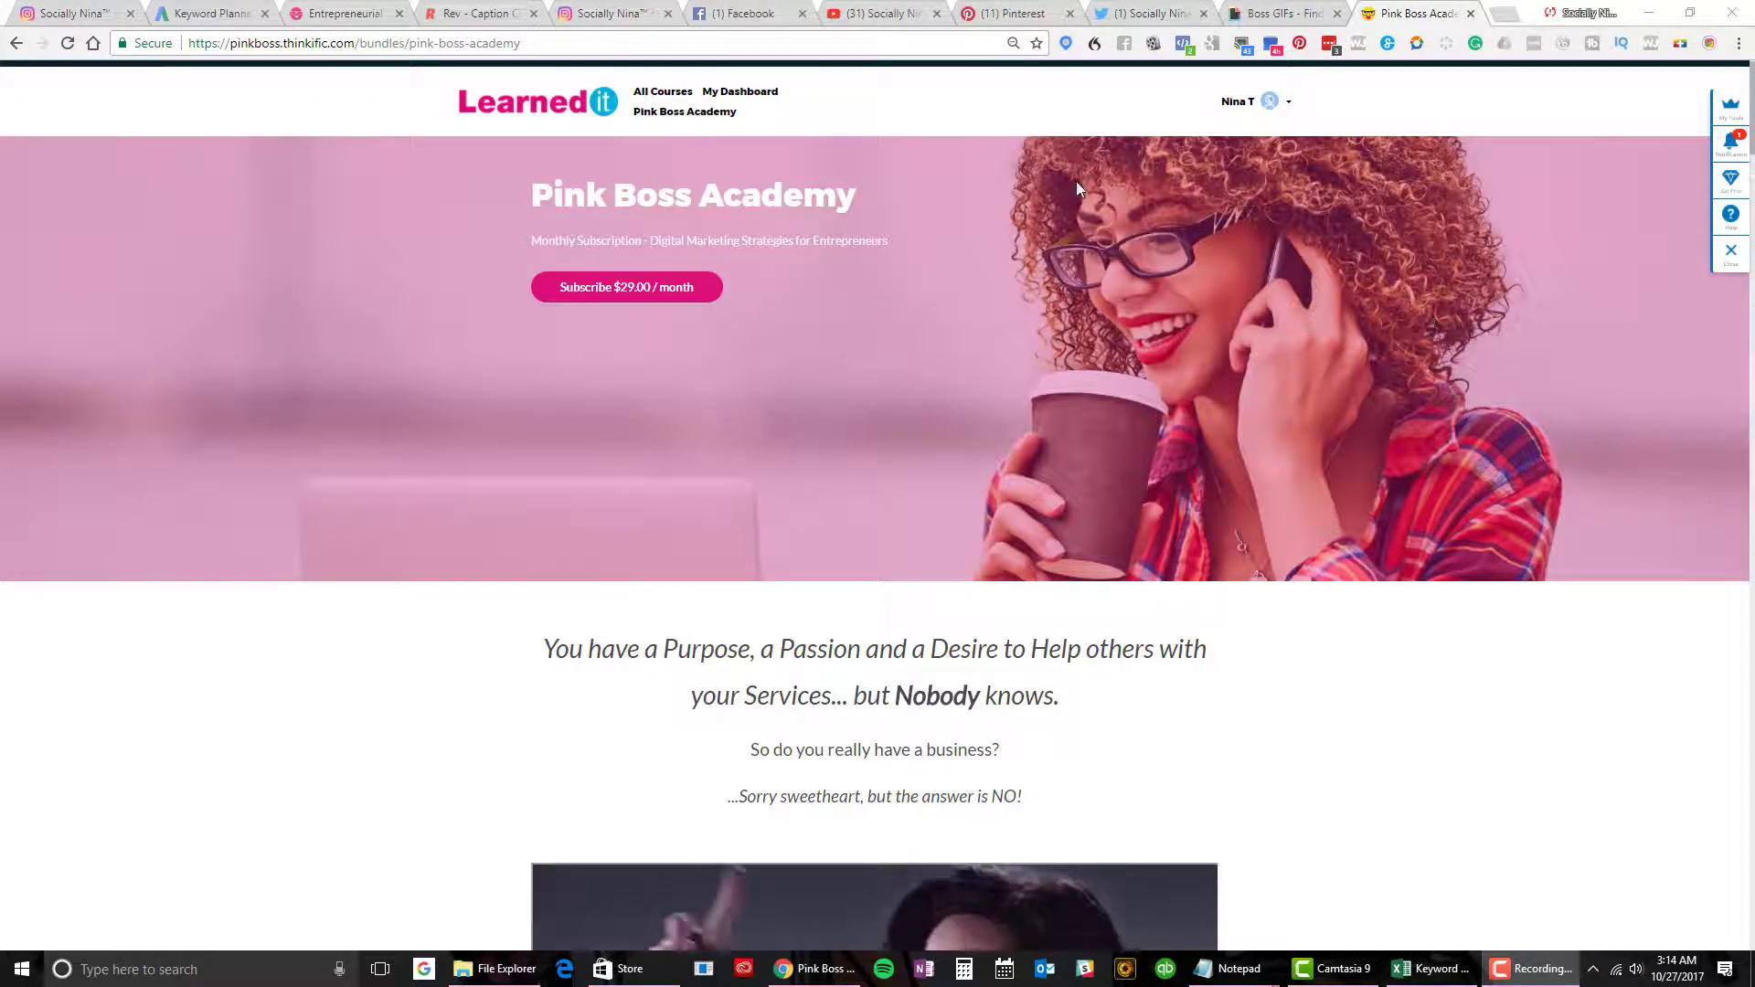
# - Scroll down the Pink Boss Academy sales page to view its embedded GIFs, then back up
pyautogui.scroll(-1, 1077, 183)
pyautogui.scroll(-4, 1077, 189)
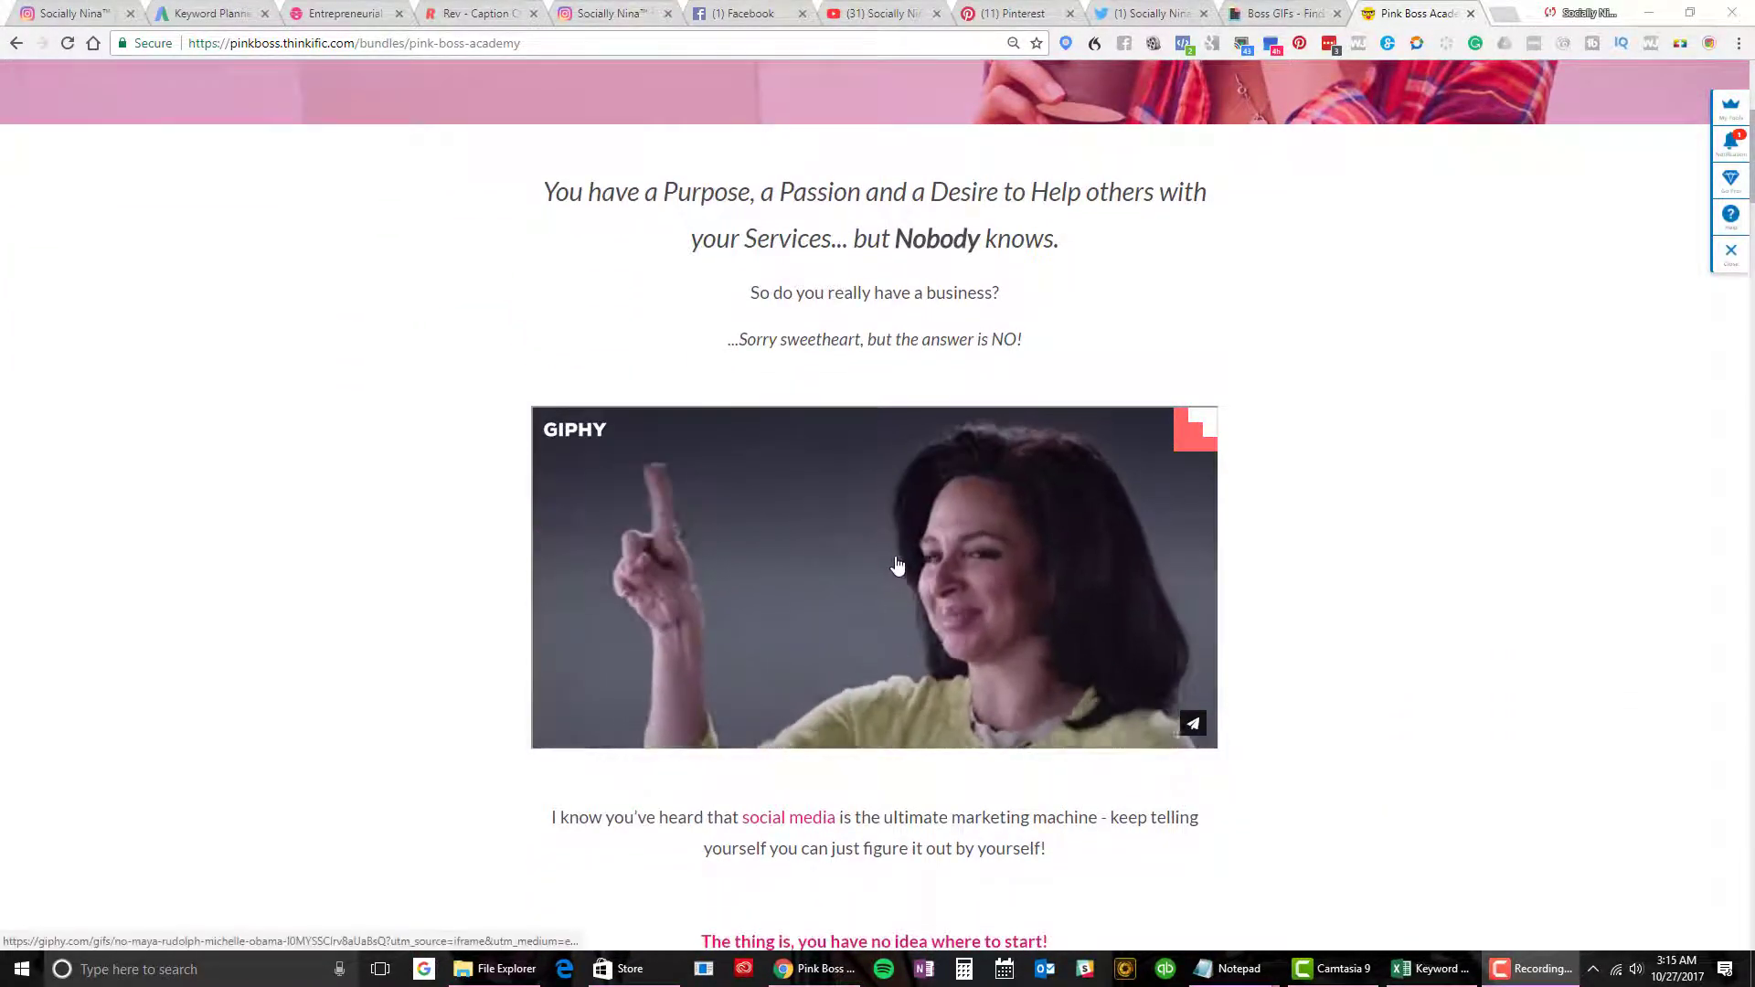
pyautogui.scroll(-9, 954, 567)
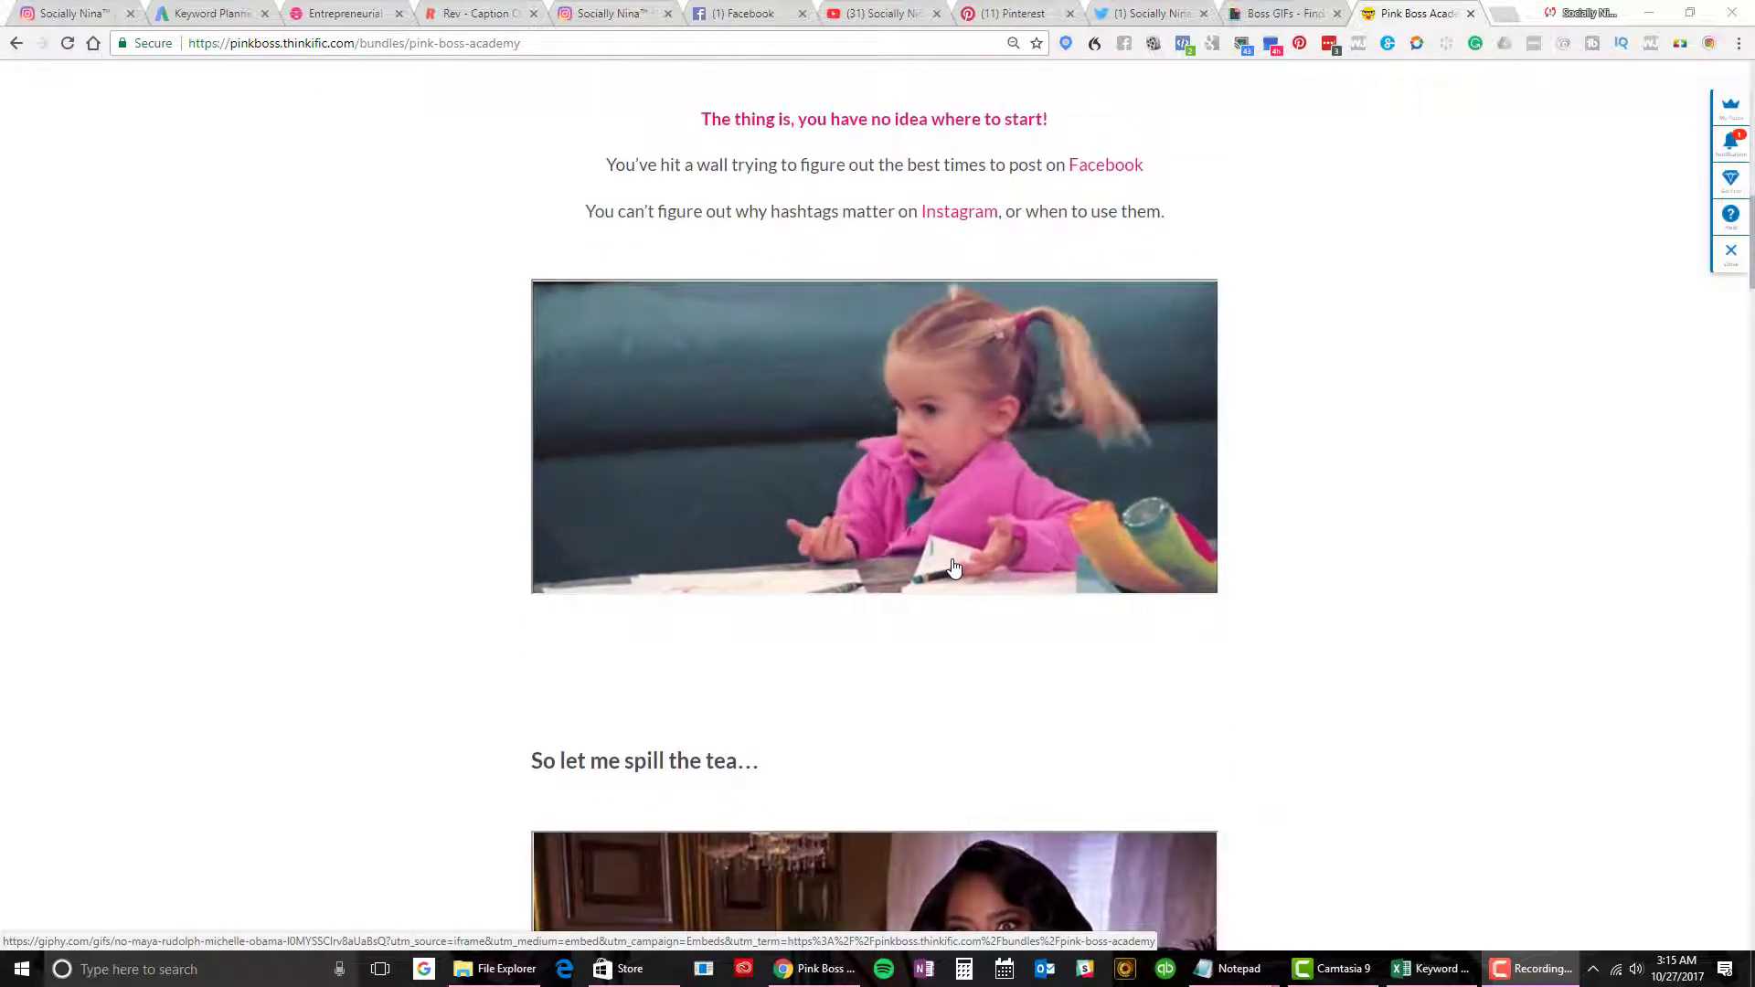
pyautogui.moveTo(1026, 545)
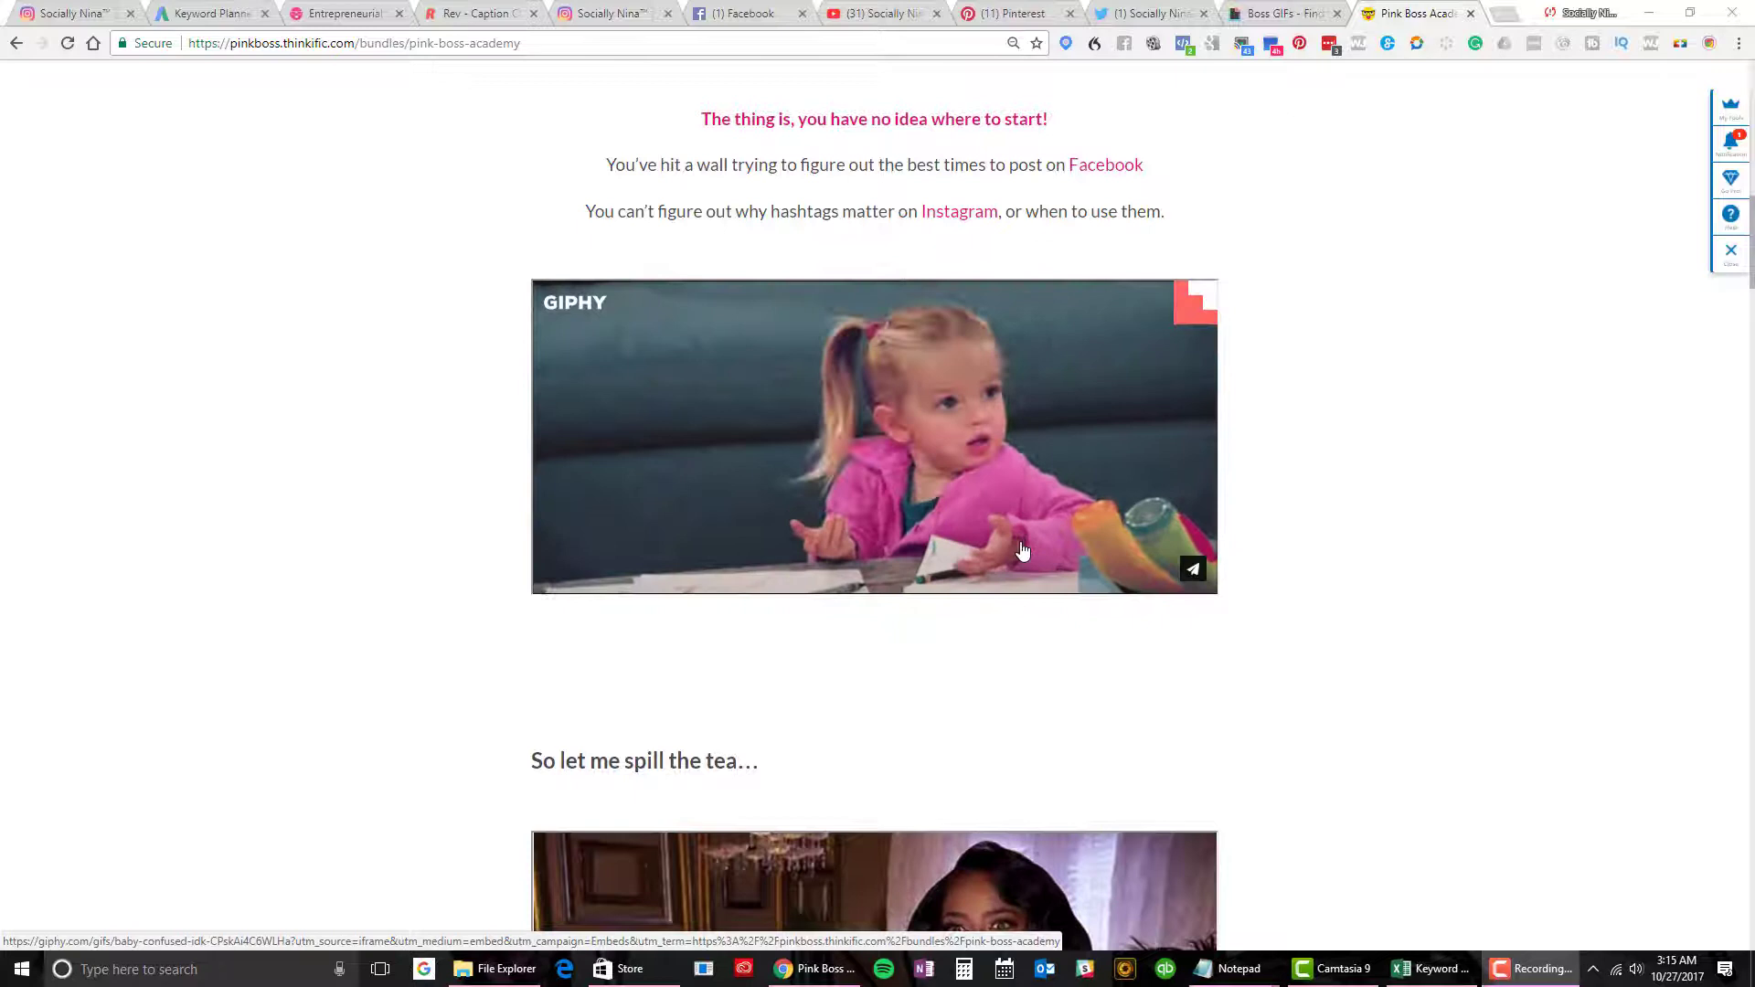
pyautogui.scroll(-1, 1114, 670)
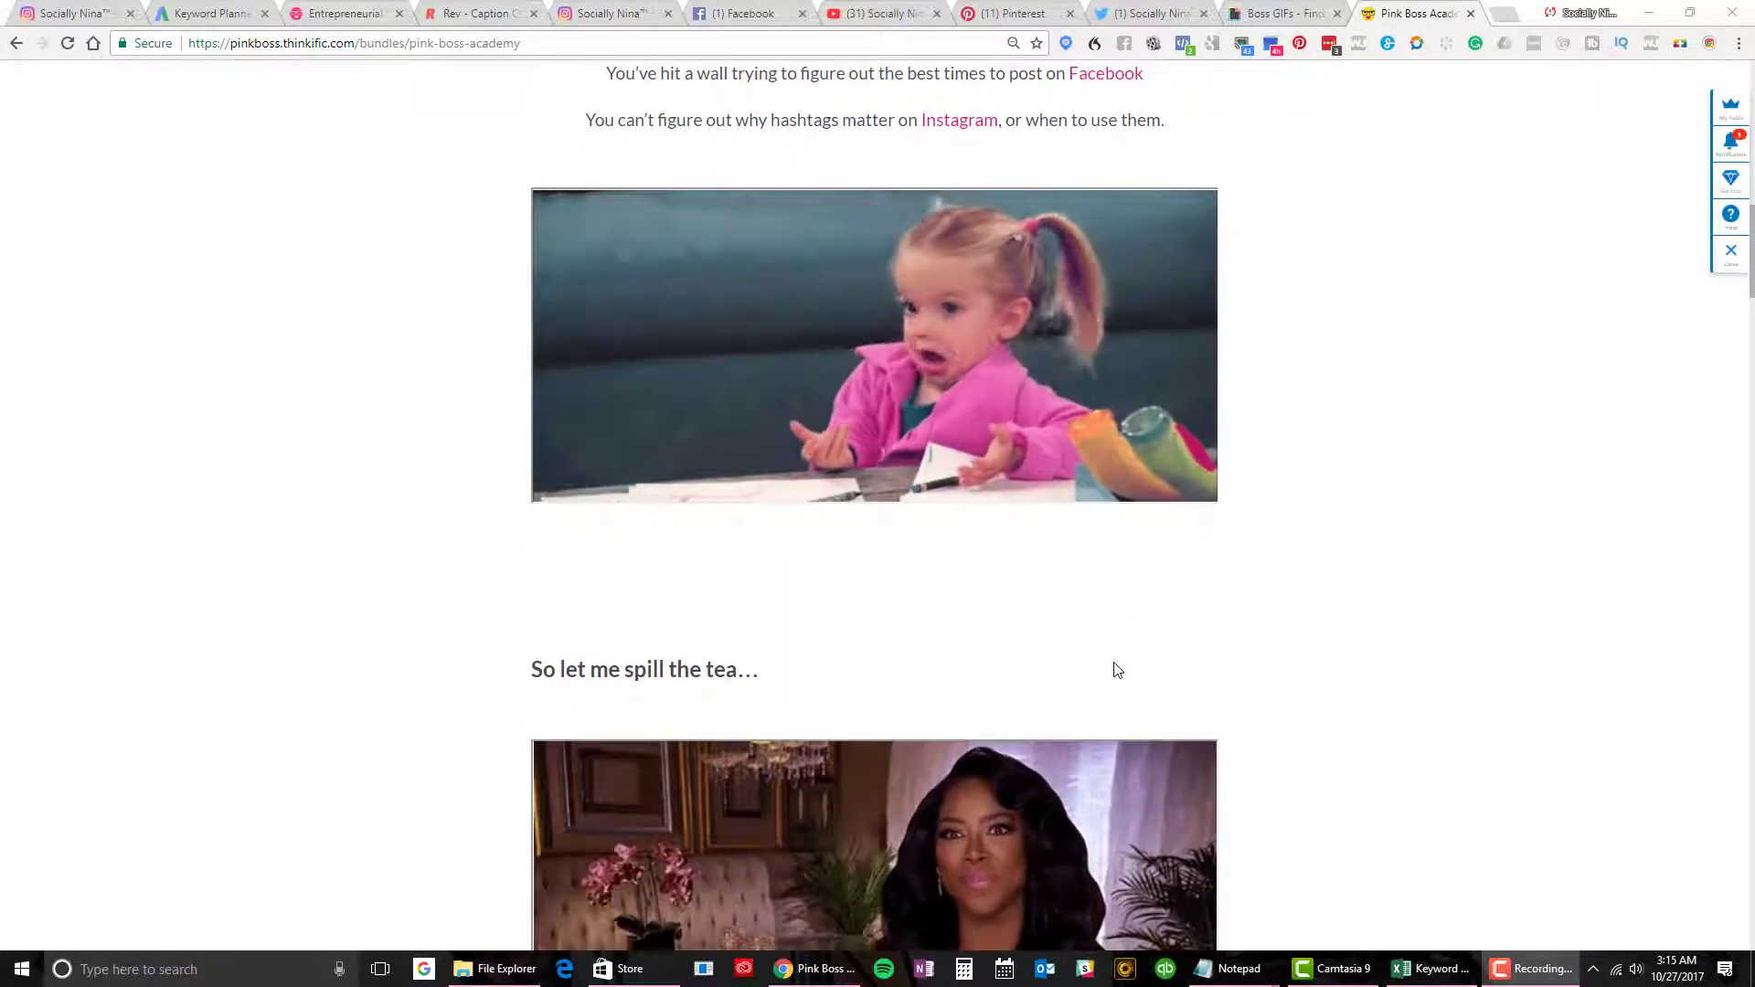
pyautogui.scroll(-1, 1115, 670)
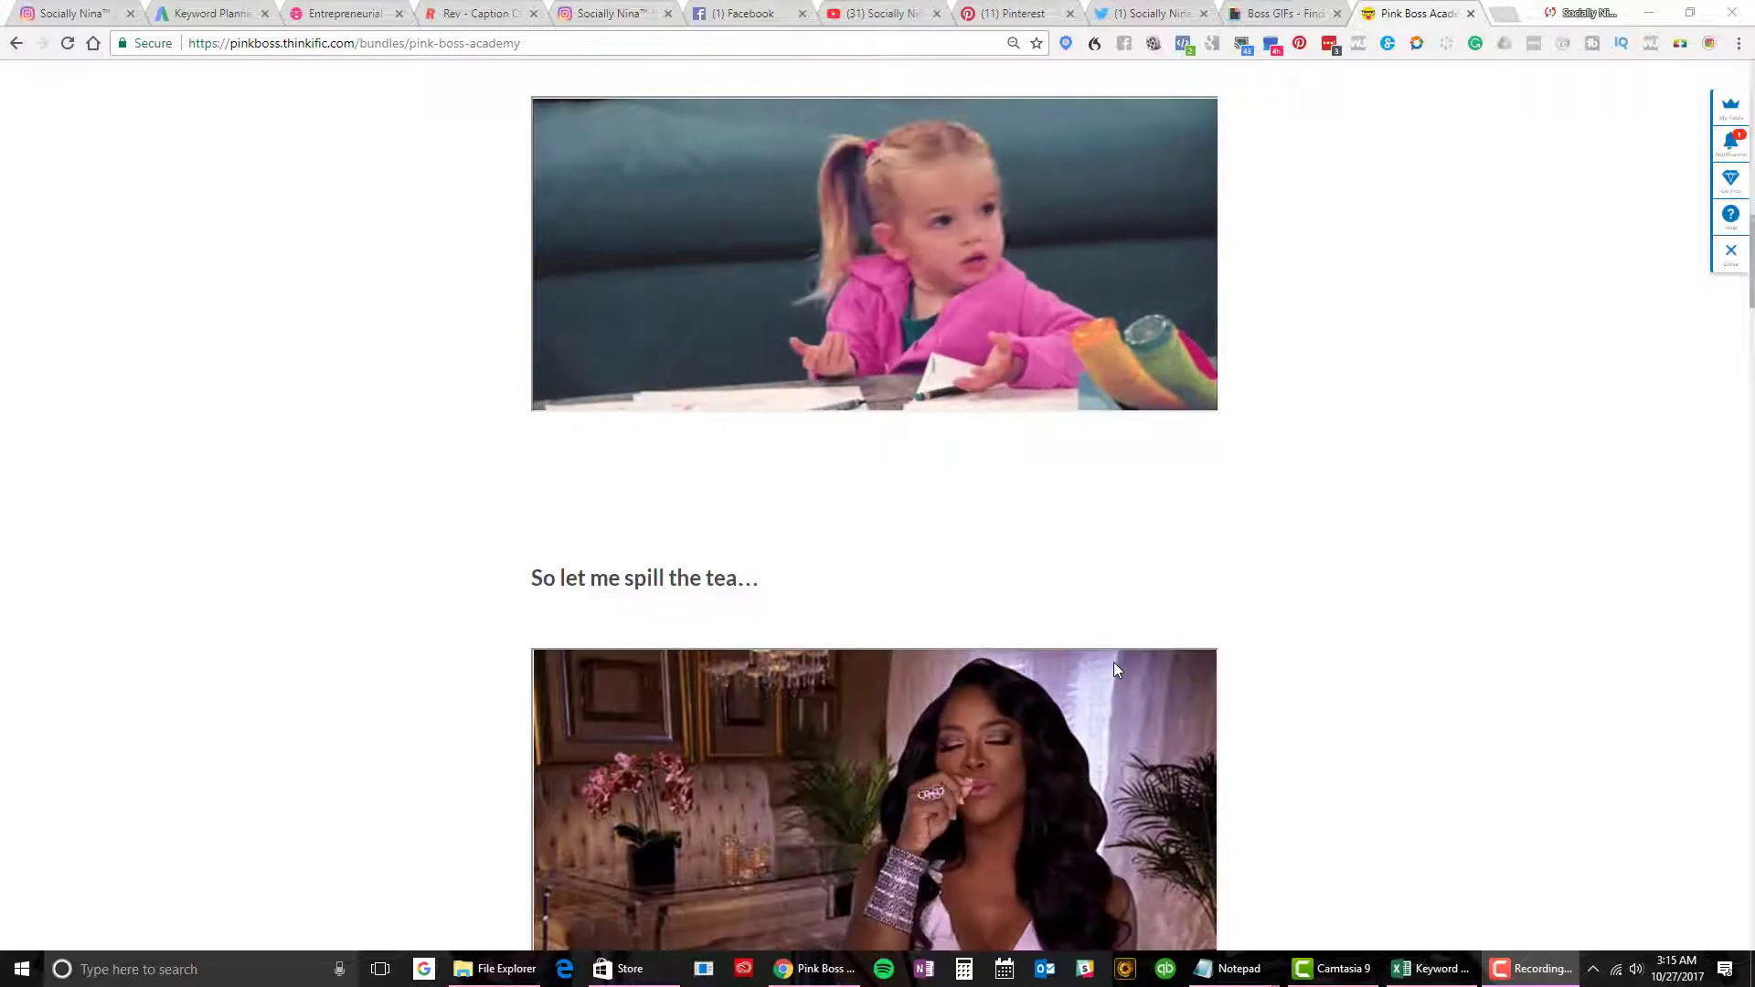
pyautogui.scroll(-3, 1114, 670)
pyautogui.scroll(-20, 1115, 656)
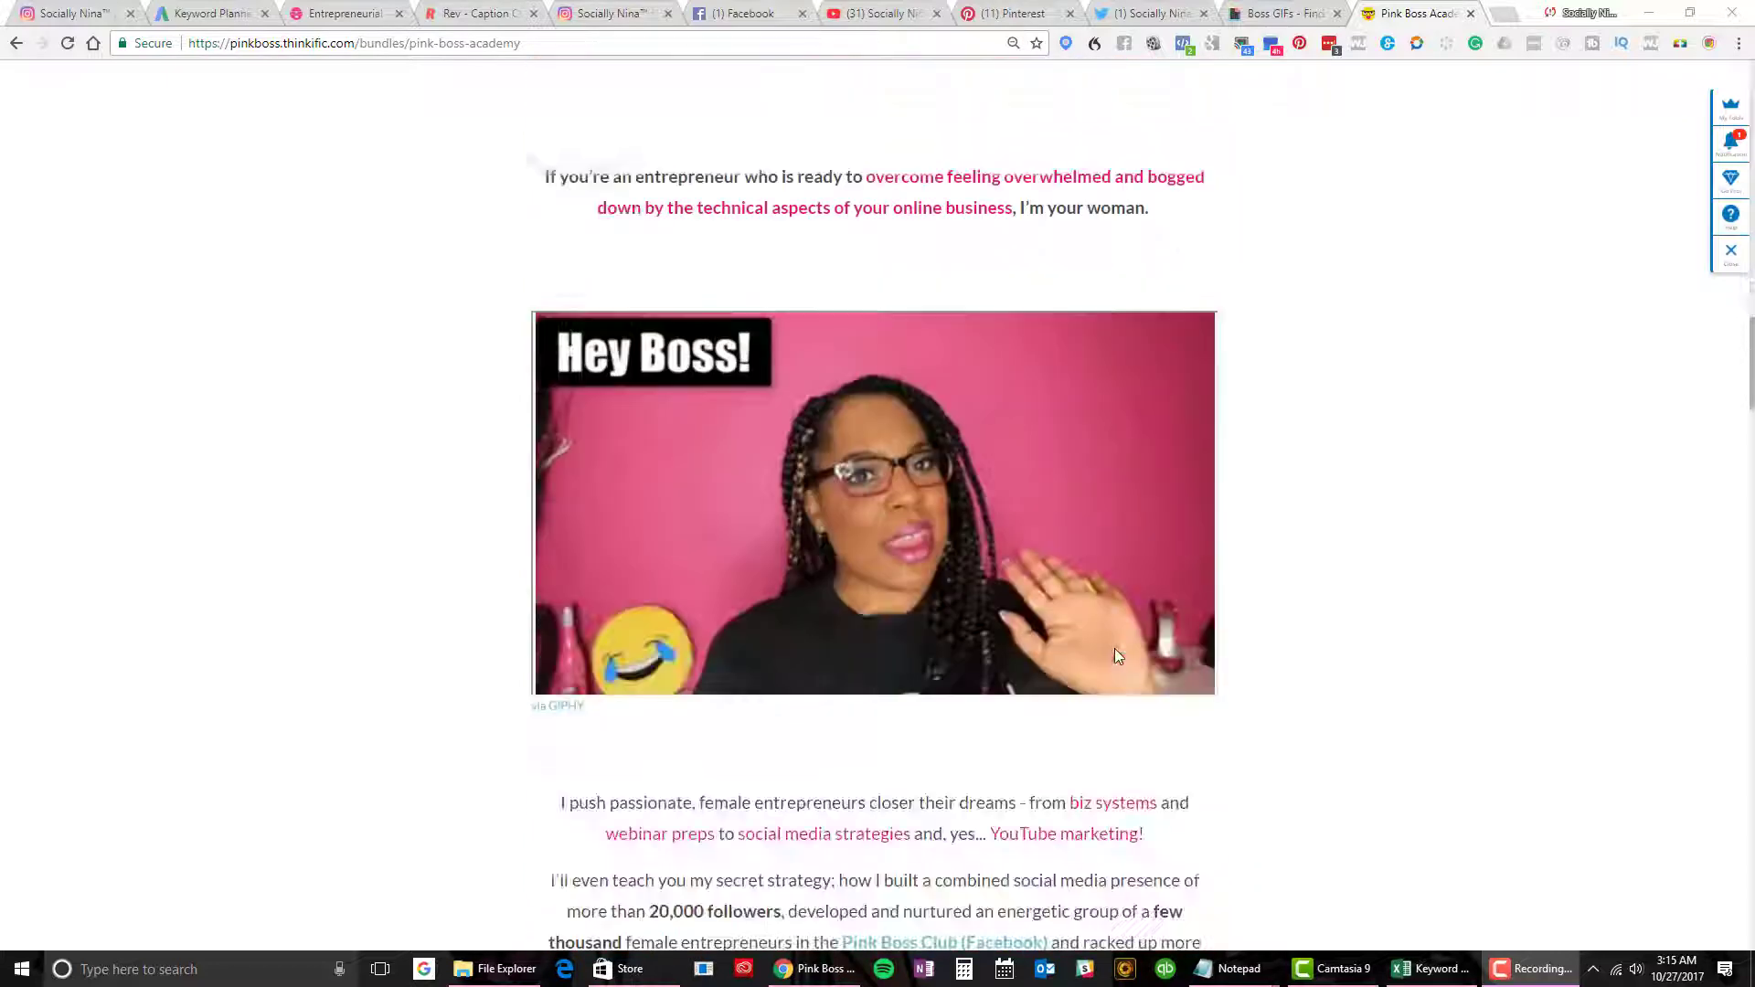
pyautogui.scroll(20, 1118, 657)
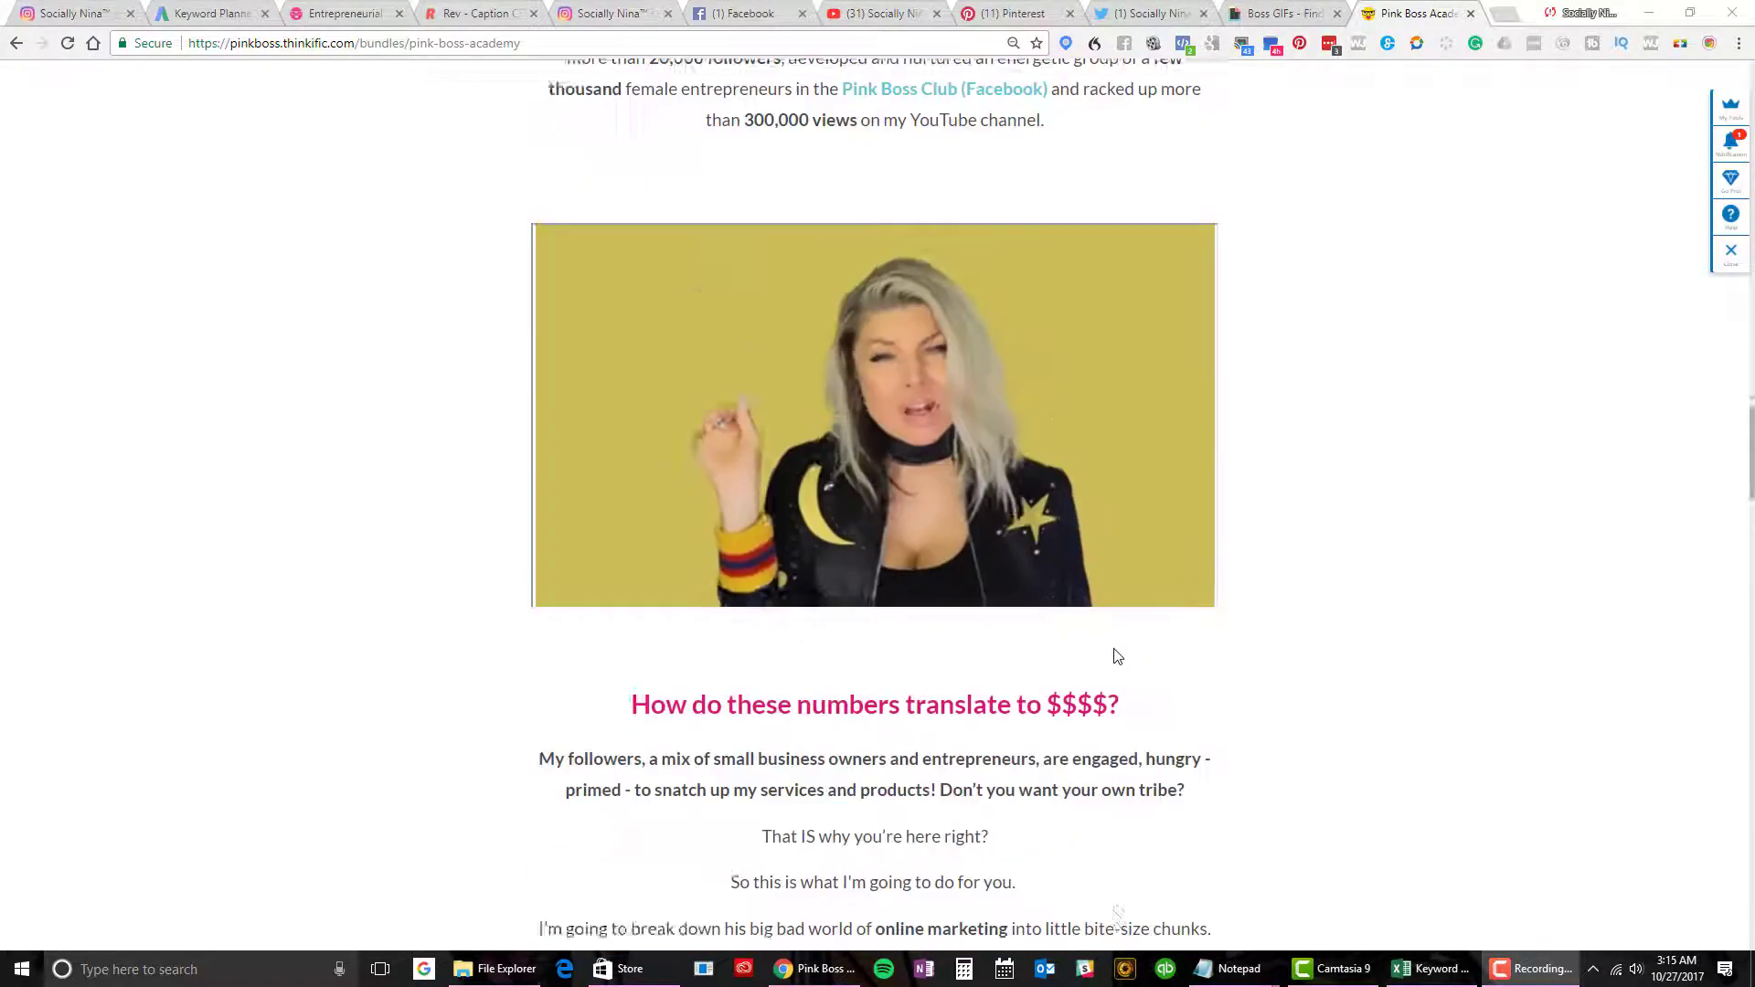
pyautogui.scroll(15, 1116, 663)
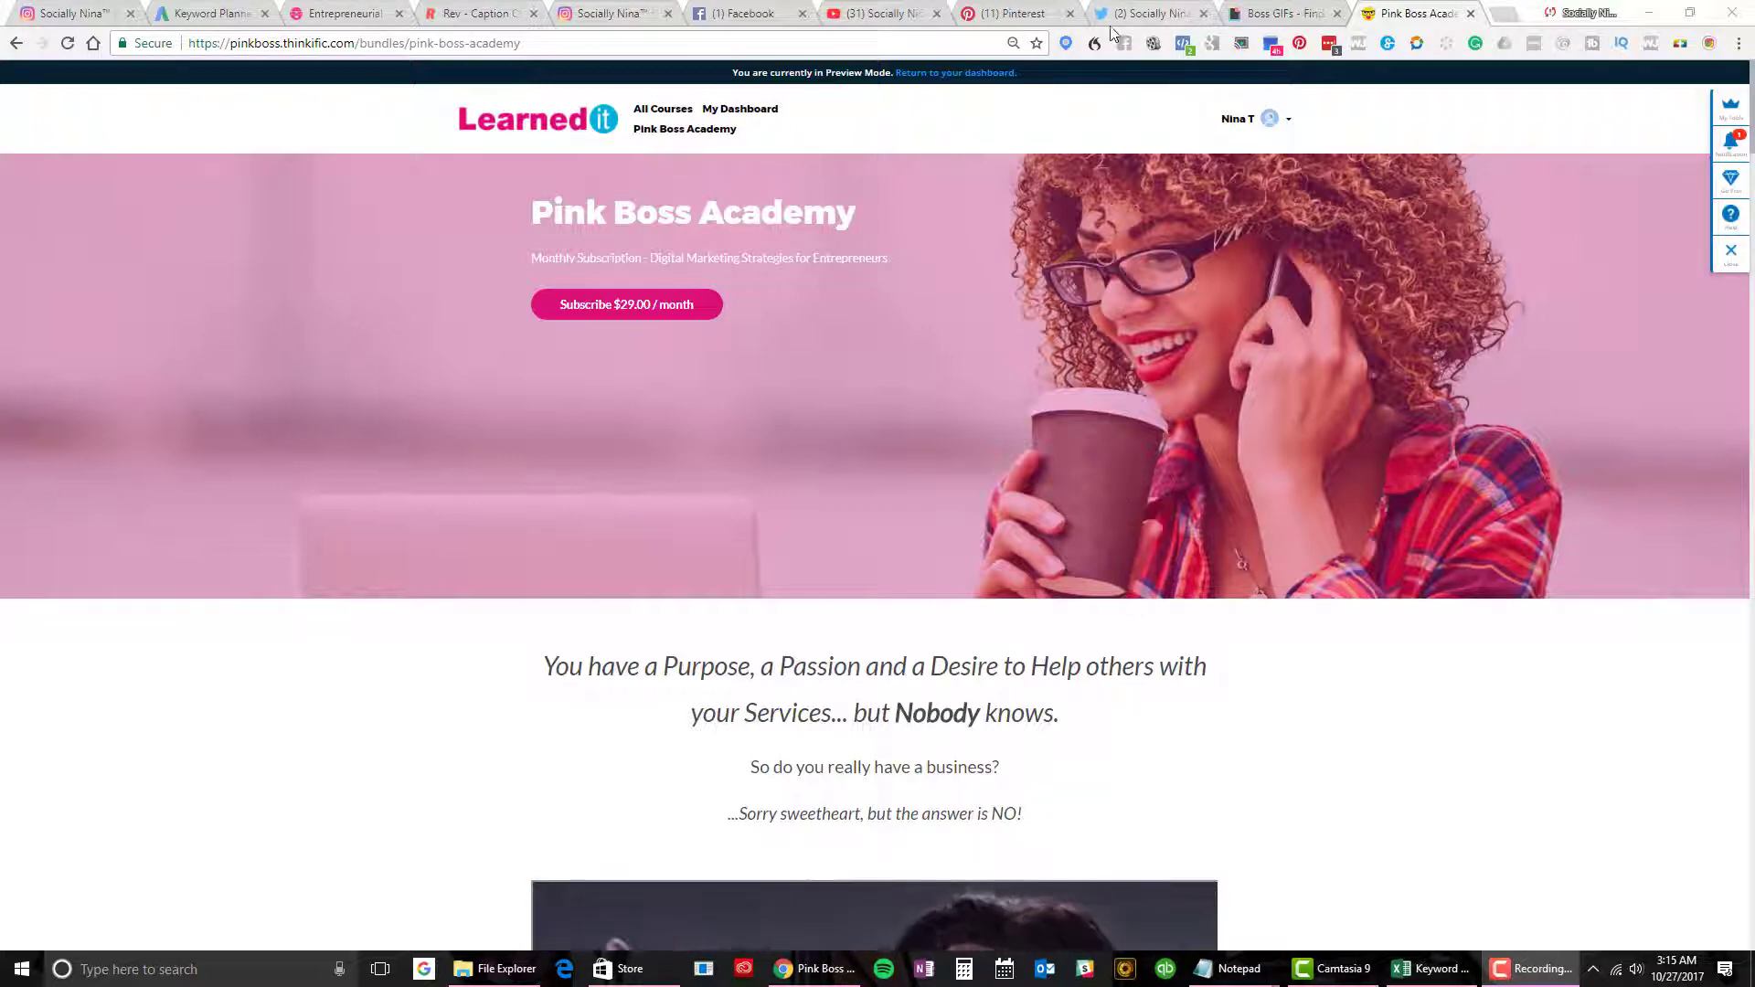
# - Turn Responsive on for the Maybelline boss lady GIF's embed and copy its GIF Embed Code
pyautogui.click(1266, 15)
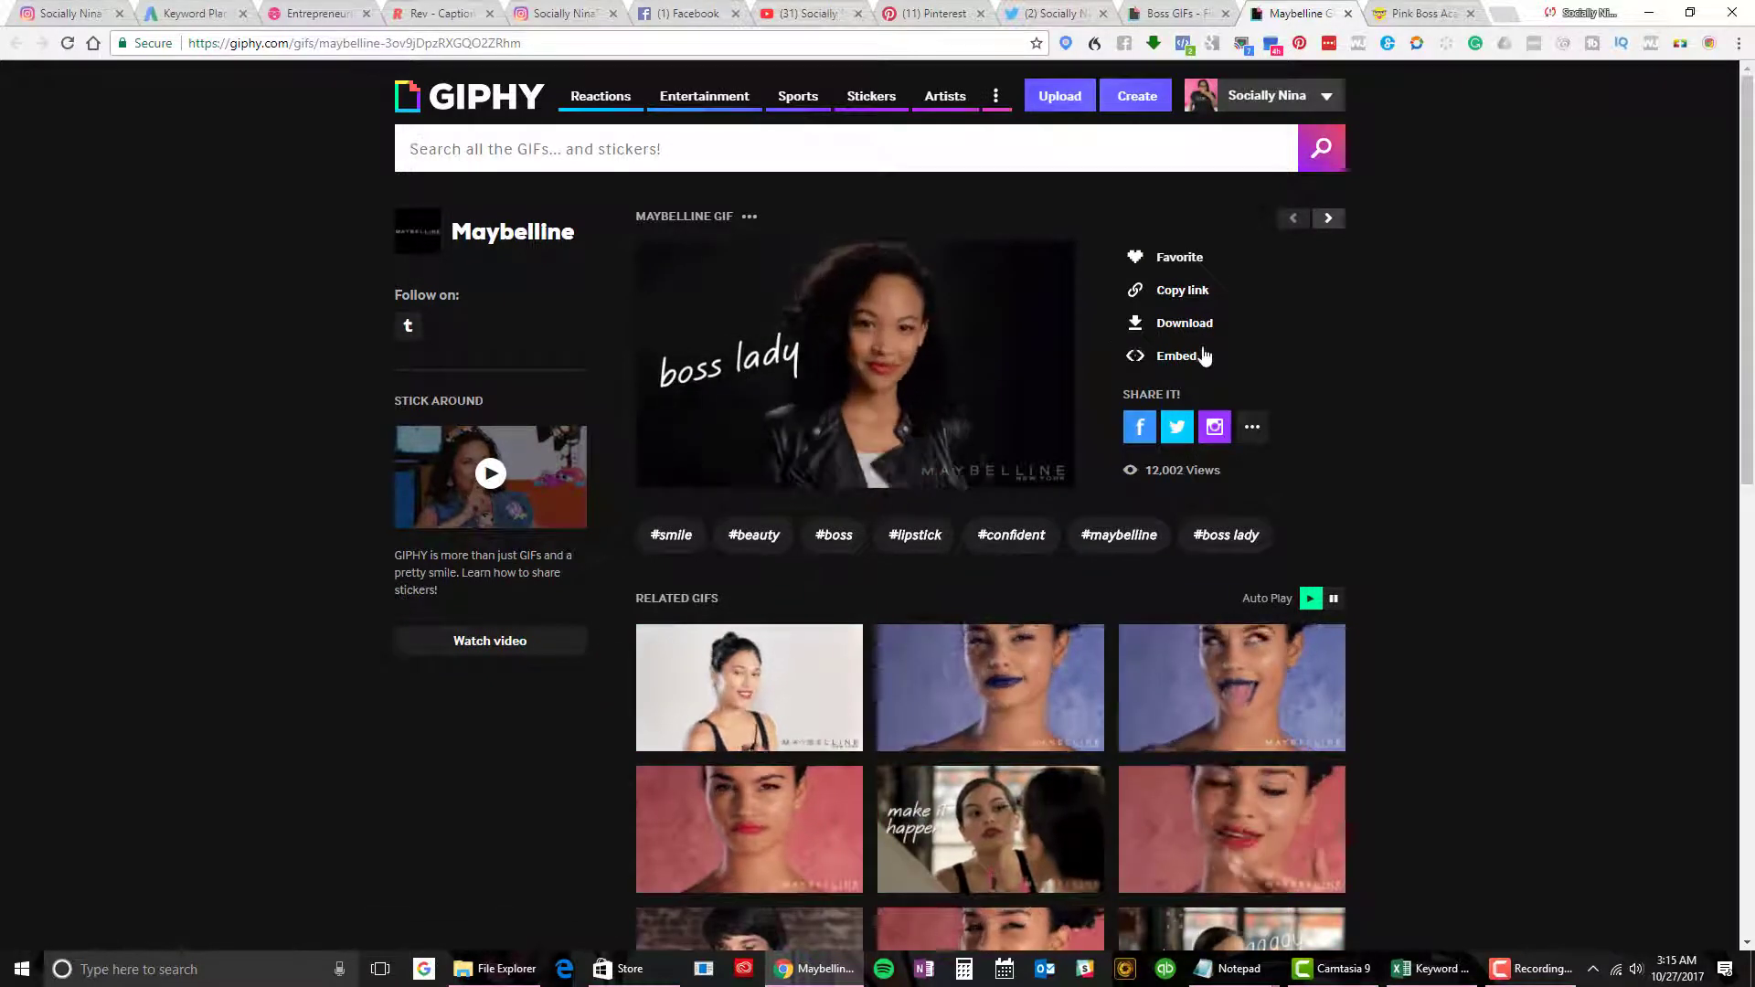
pyautogui.click(1185, 362)
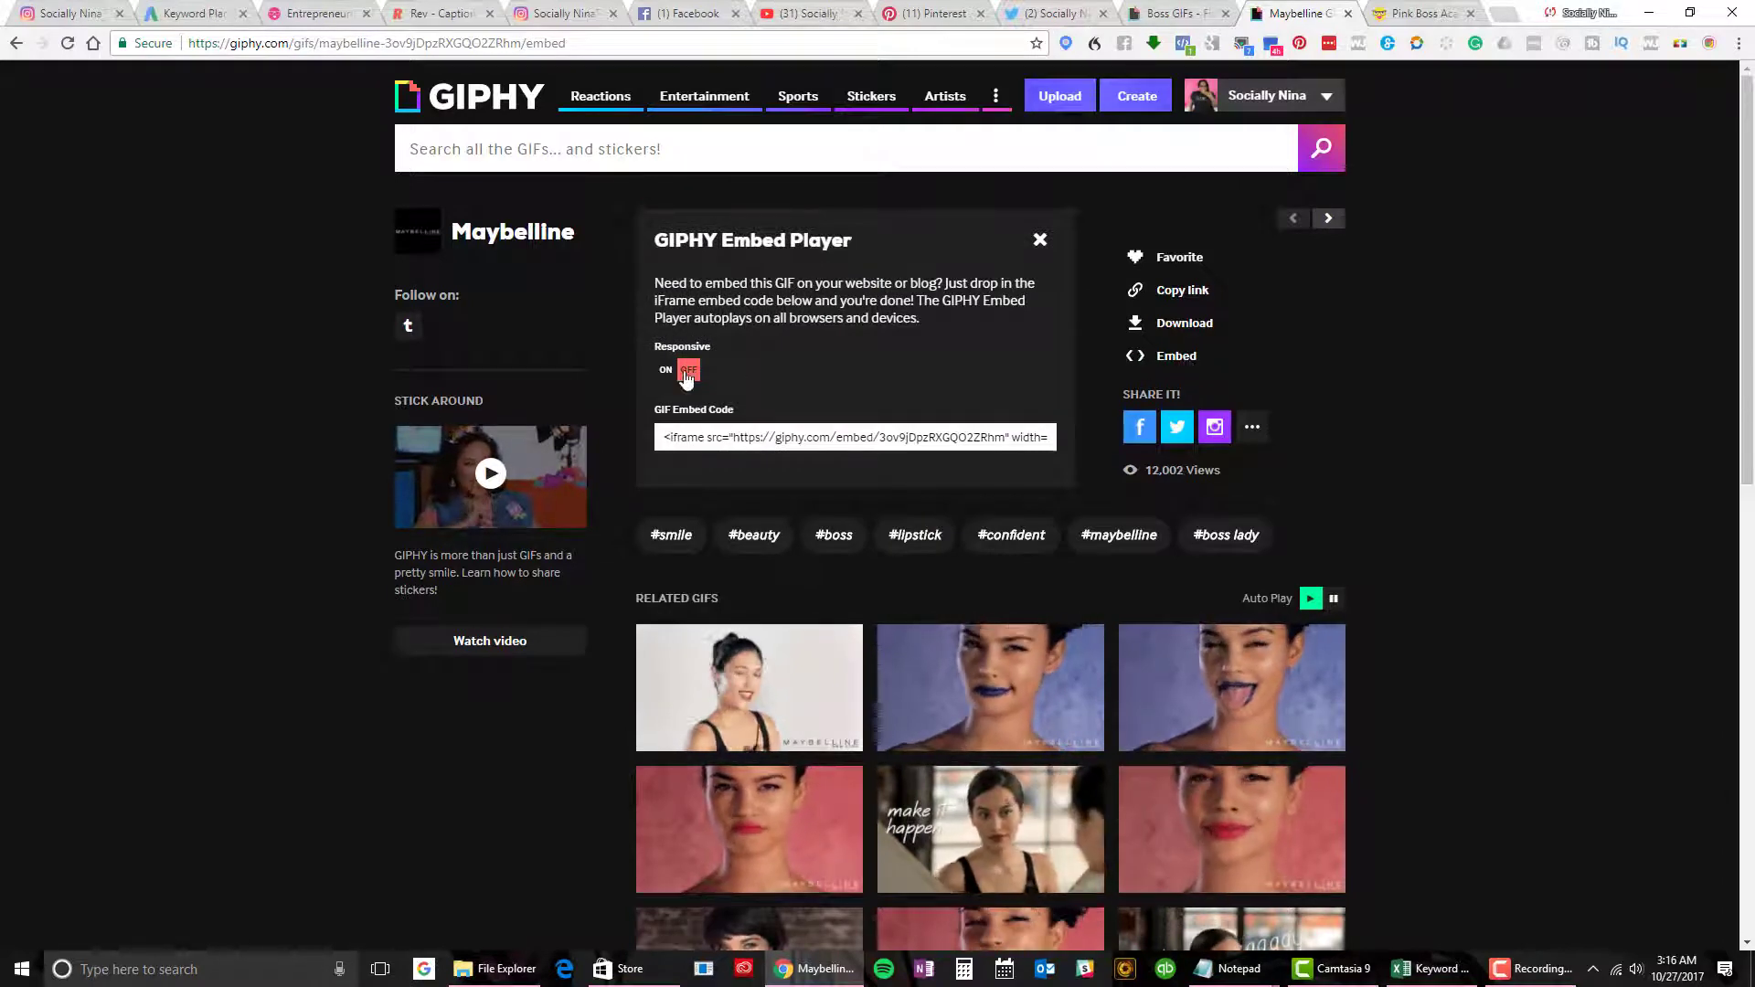
pyautogui.click(664, 371)
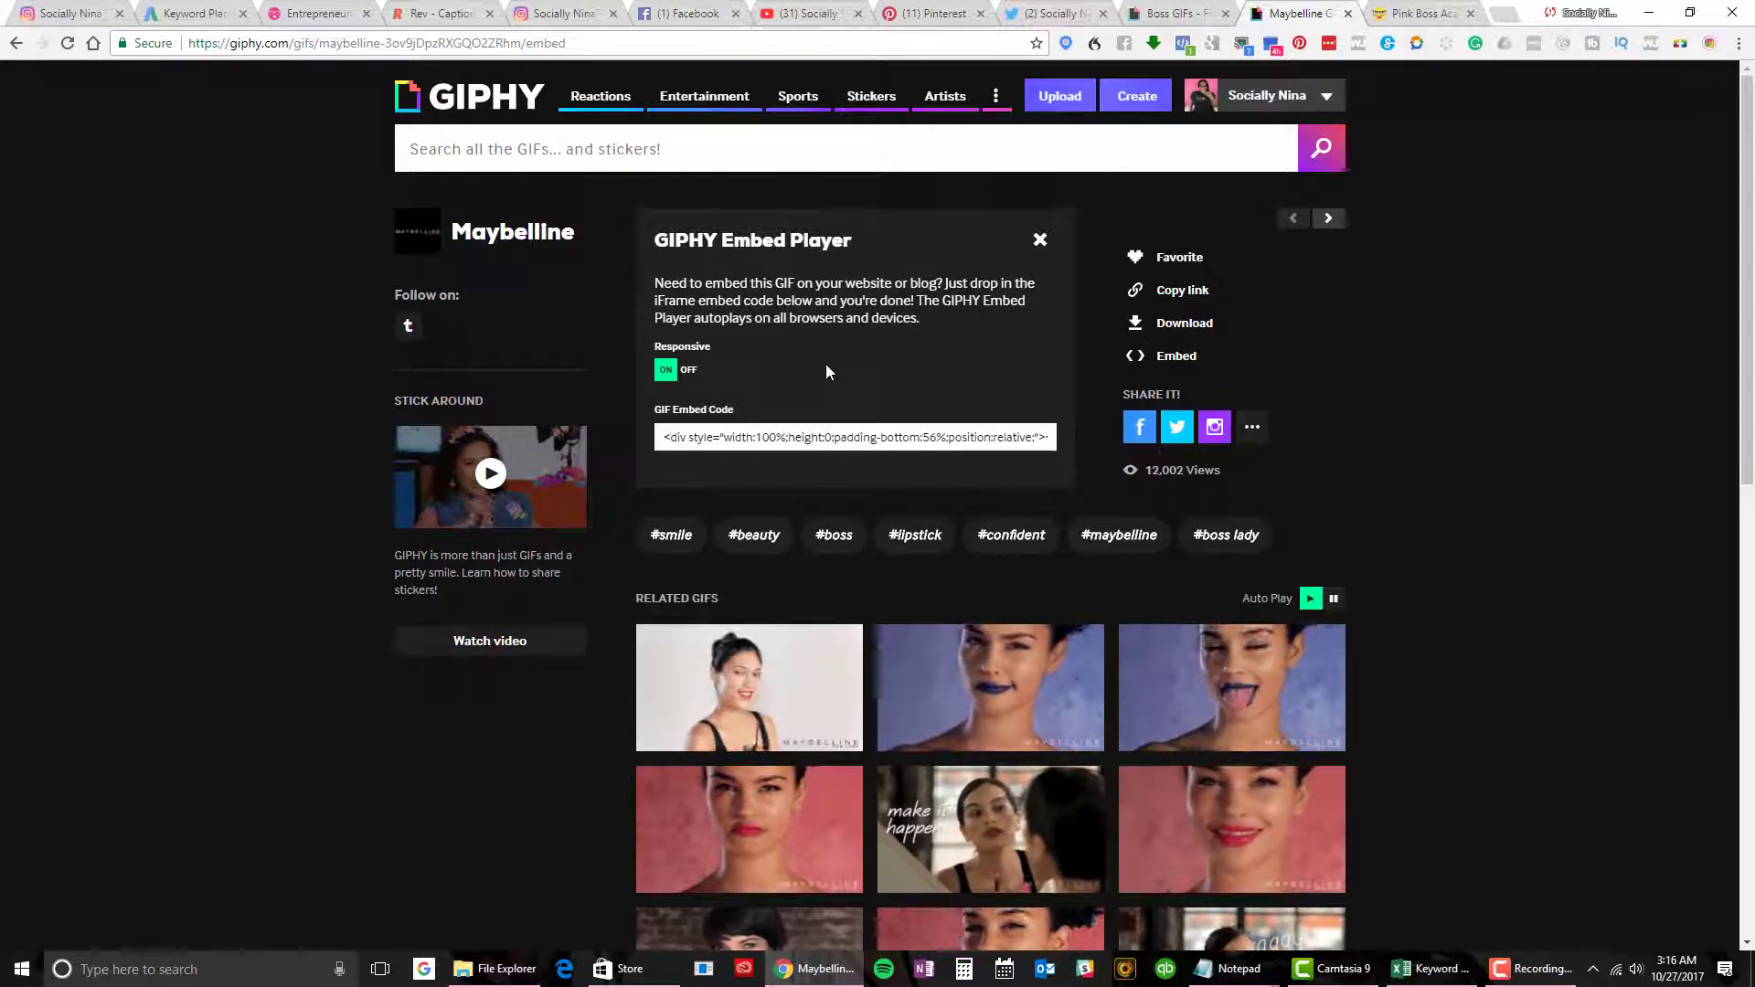
pyautogui.click(689, 436)
pyautogui.rightClick(678, 440)
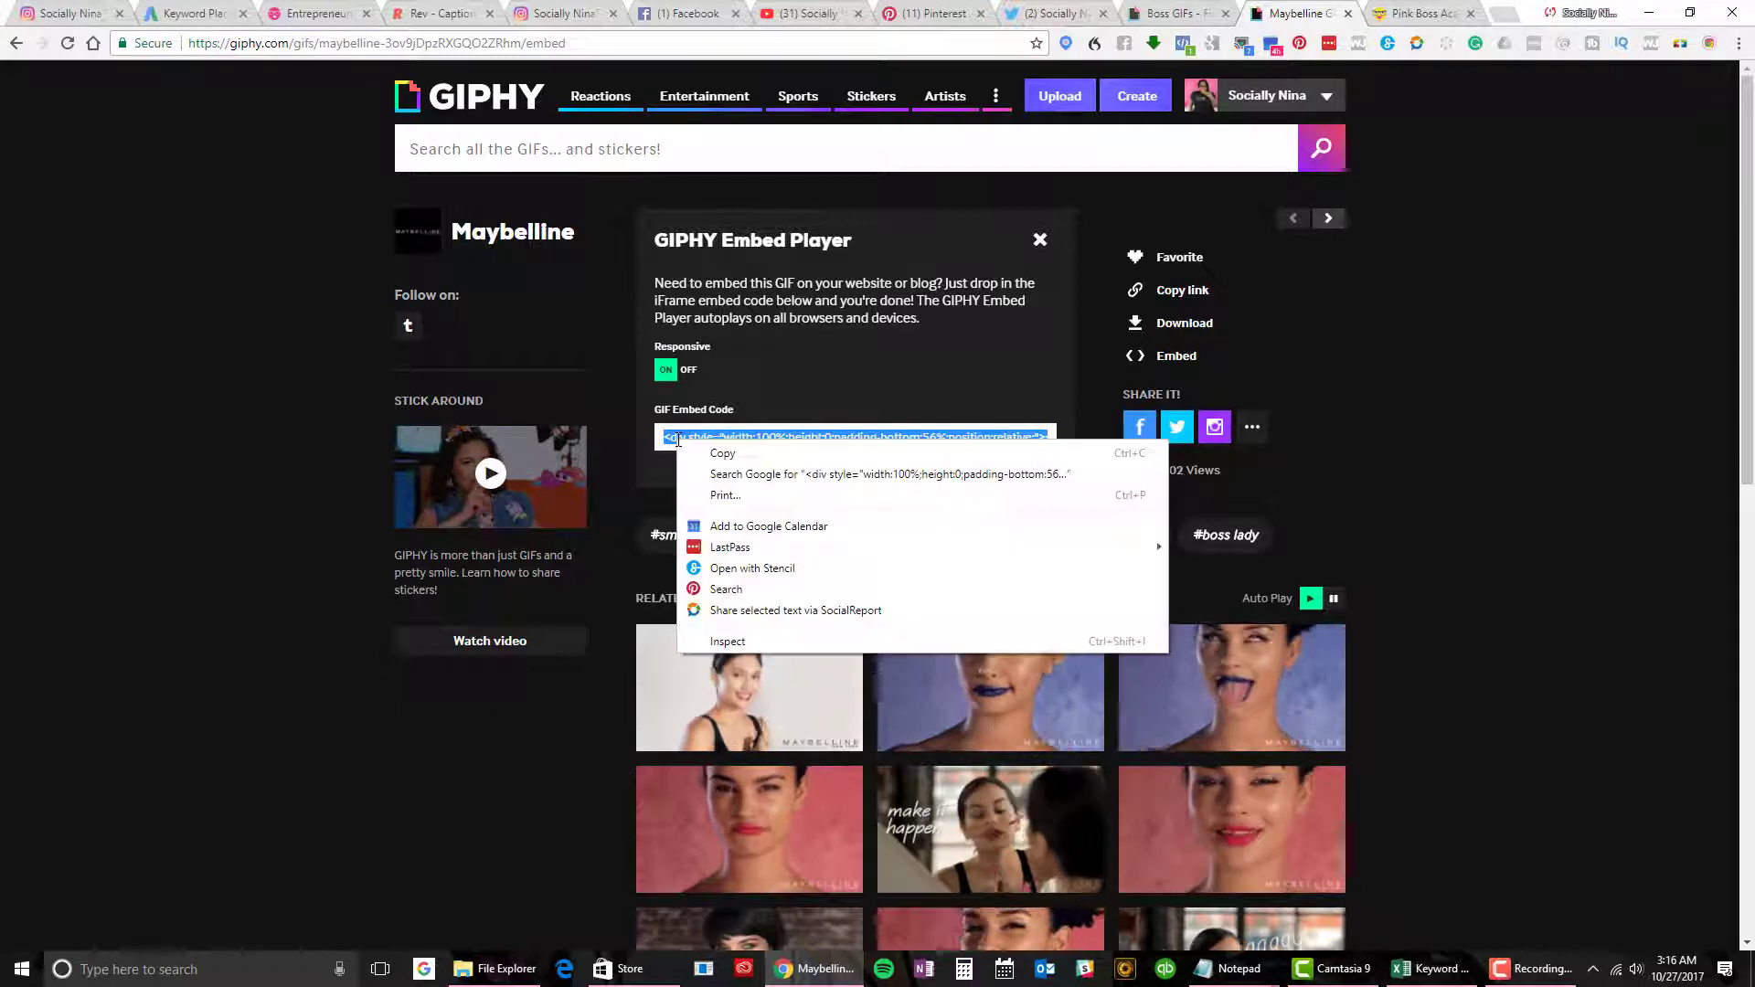
pyautogui.click(688, 455)
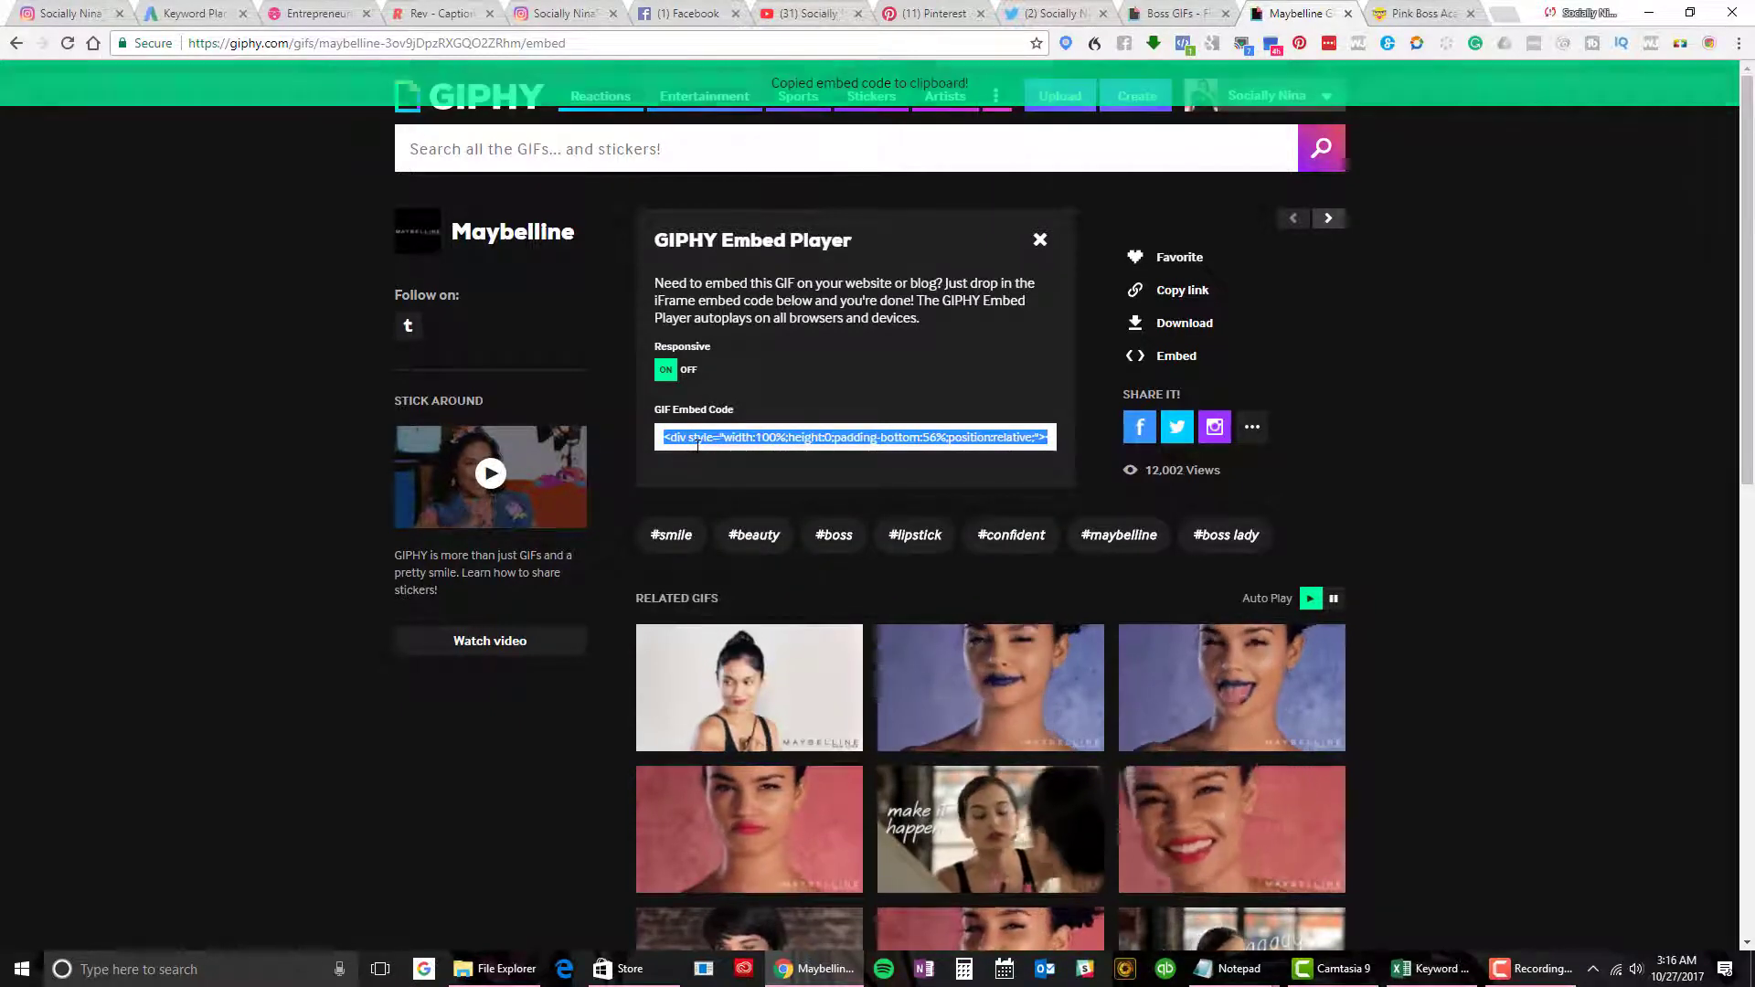
# - Bring up the Embed Tweet code for the pinned 30in30 Canva graphics tweet
pyautogui.click(1051, 13)
pyautogui.scroll(3, 1069, 328)
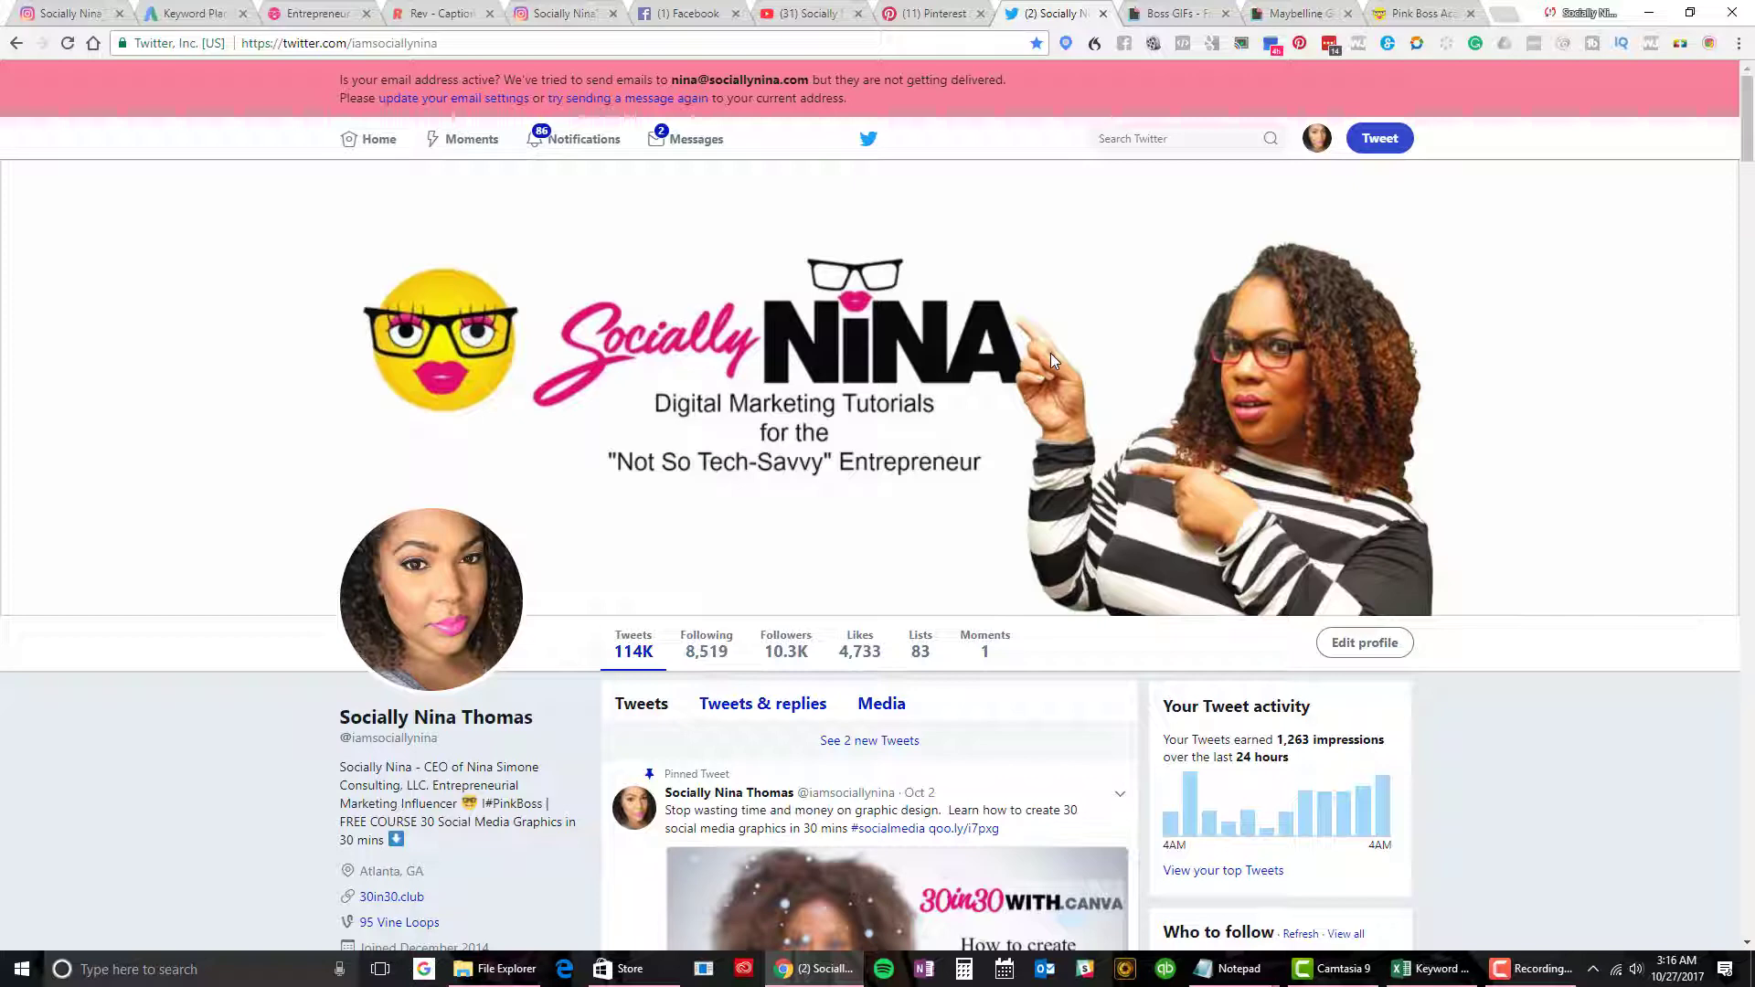
pyautogui.scroll(-3, 1060, 356)
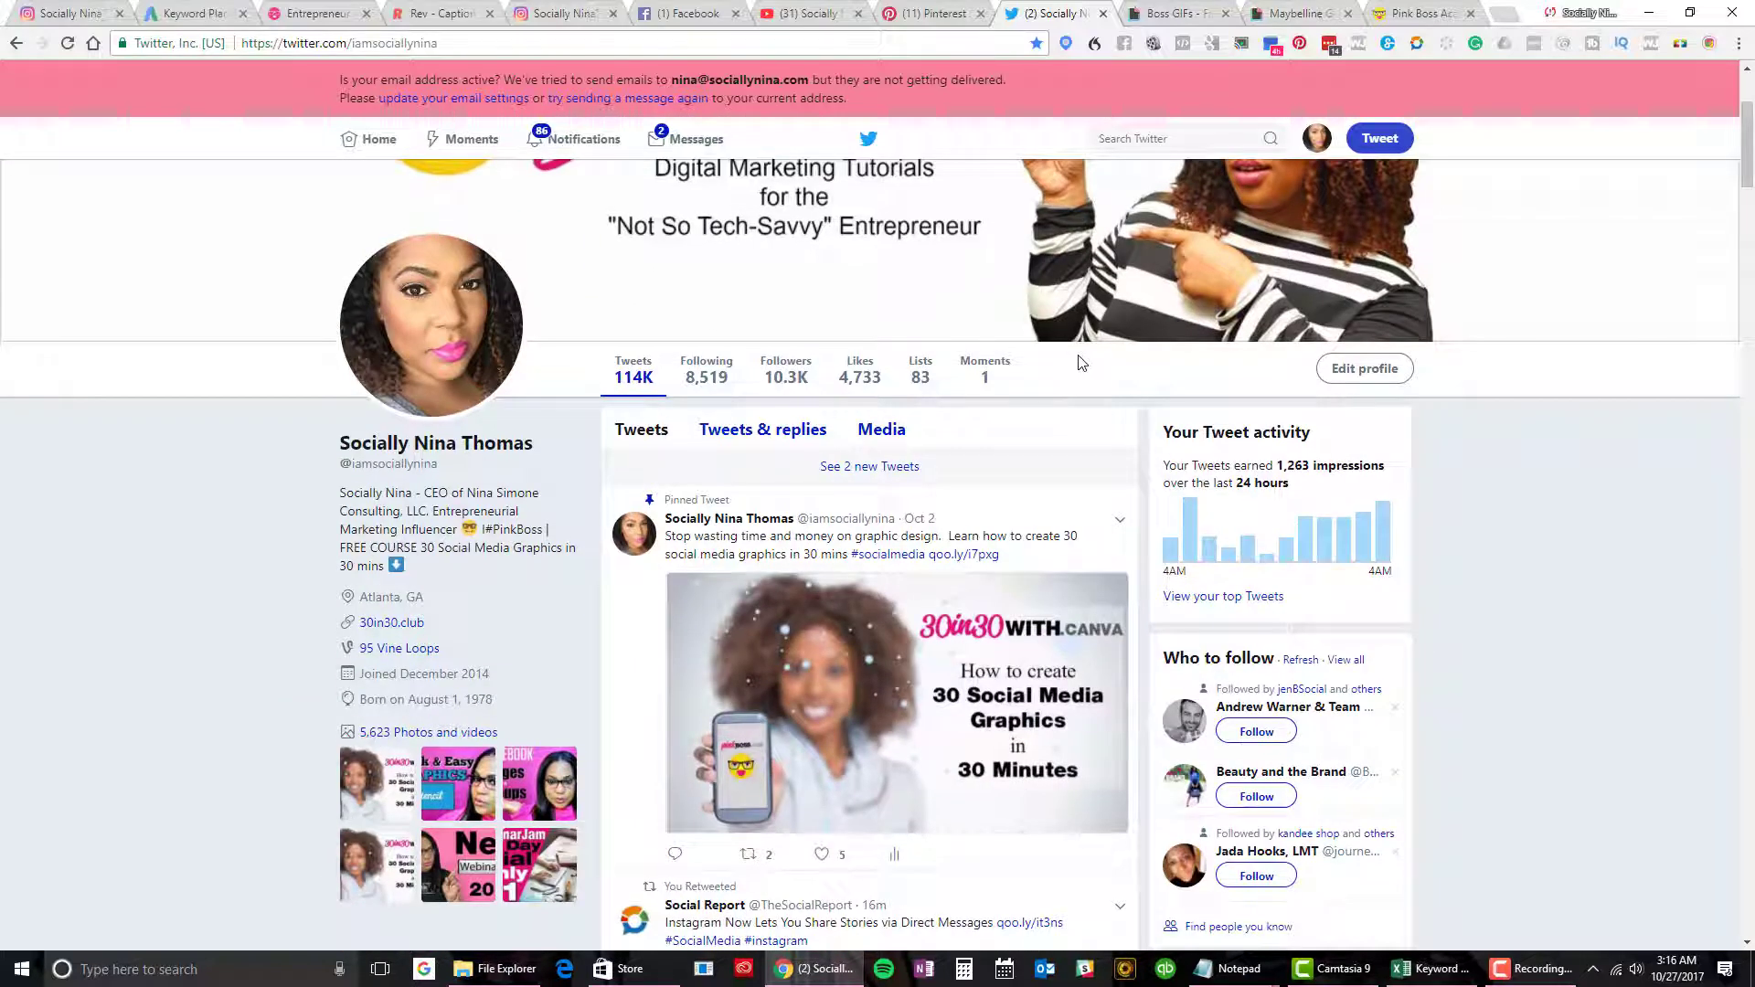
pyautogui.scroll(-2, 1079, 363)
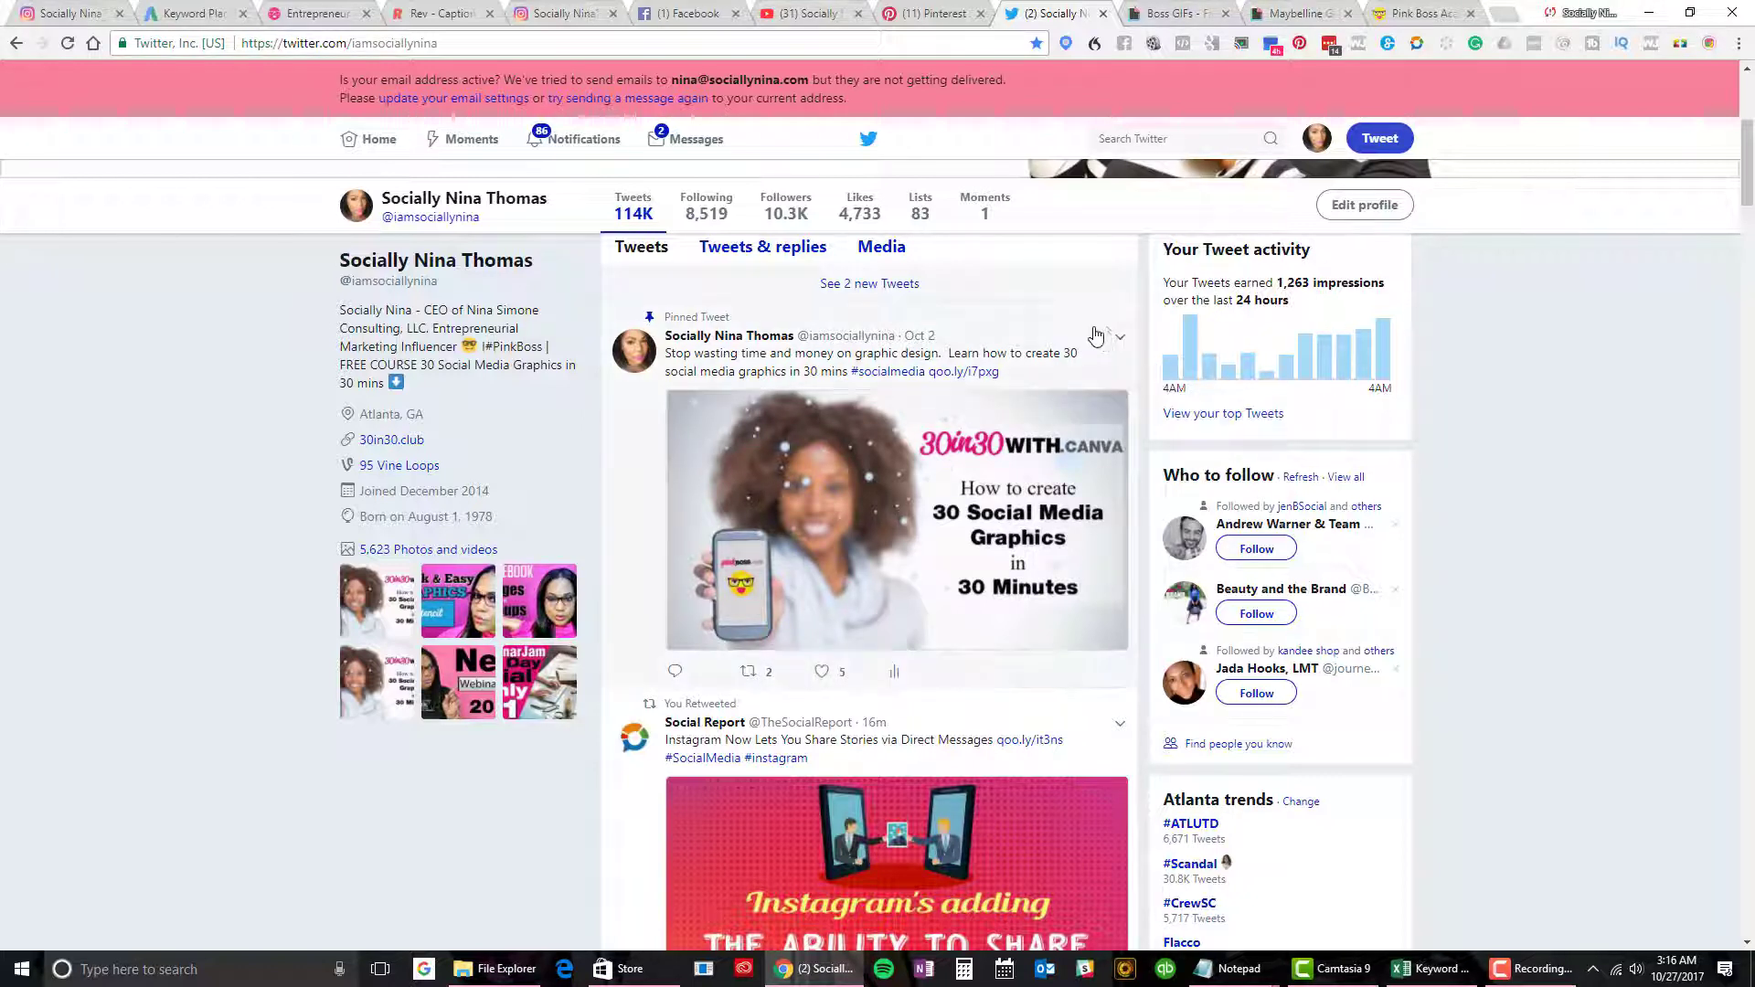
pyautogui.click(1121, 340)
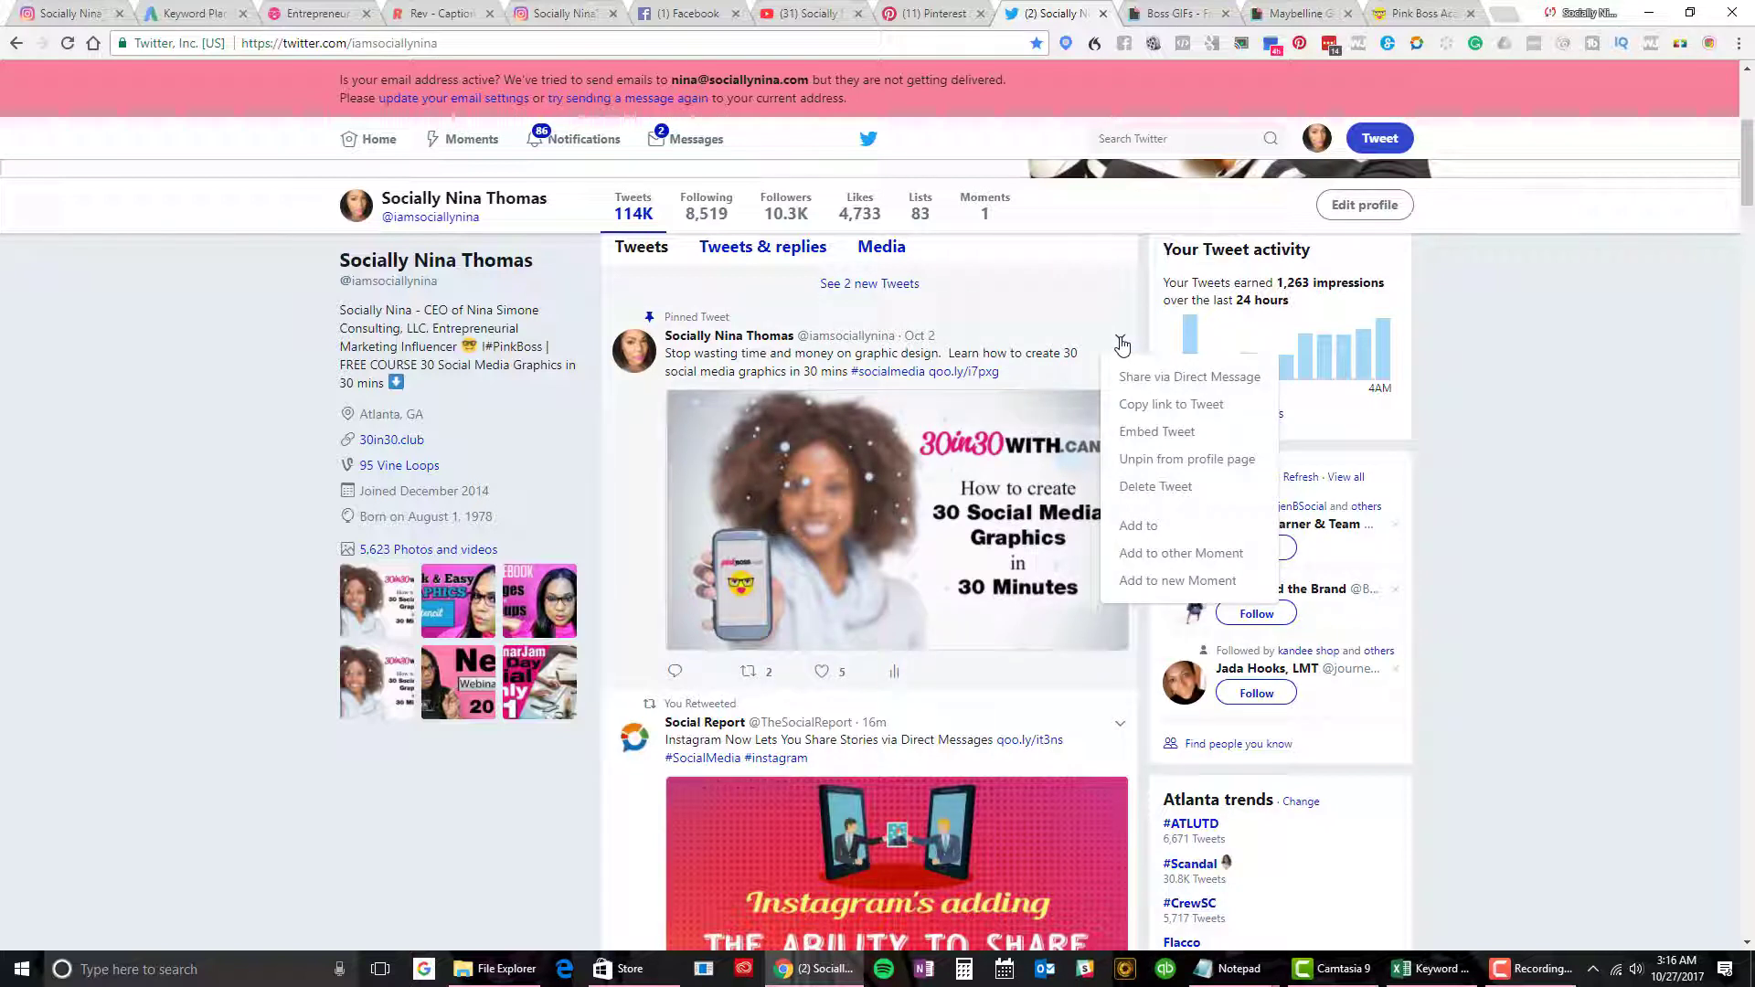
pyautogui.click(1125, 440)
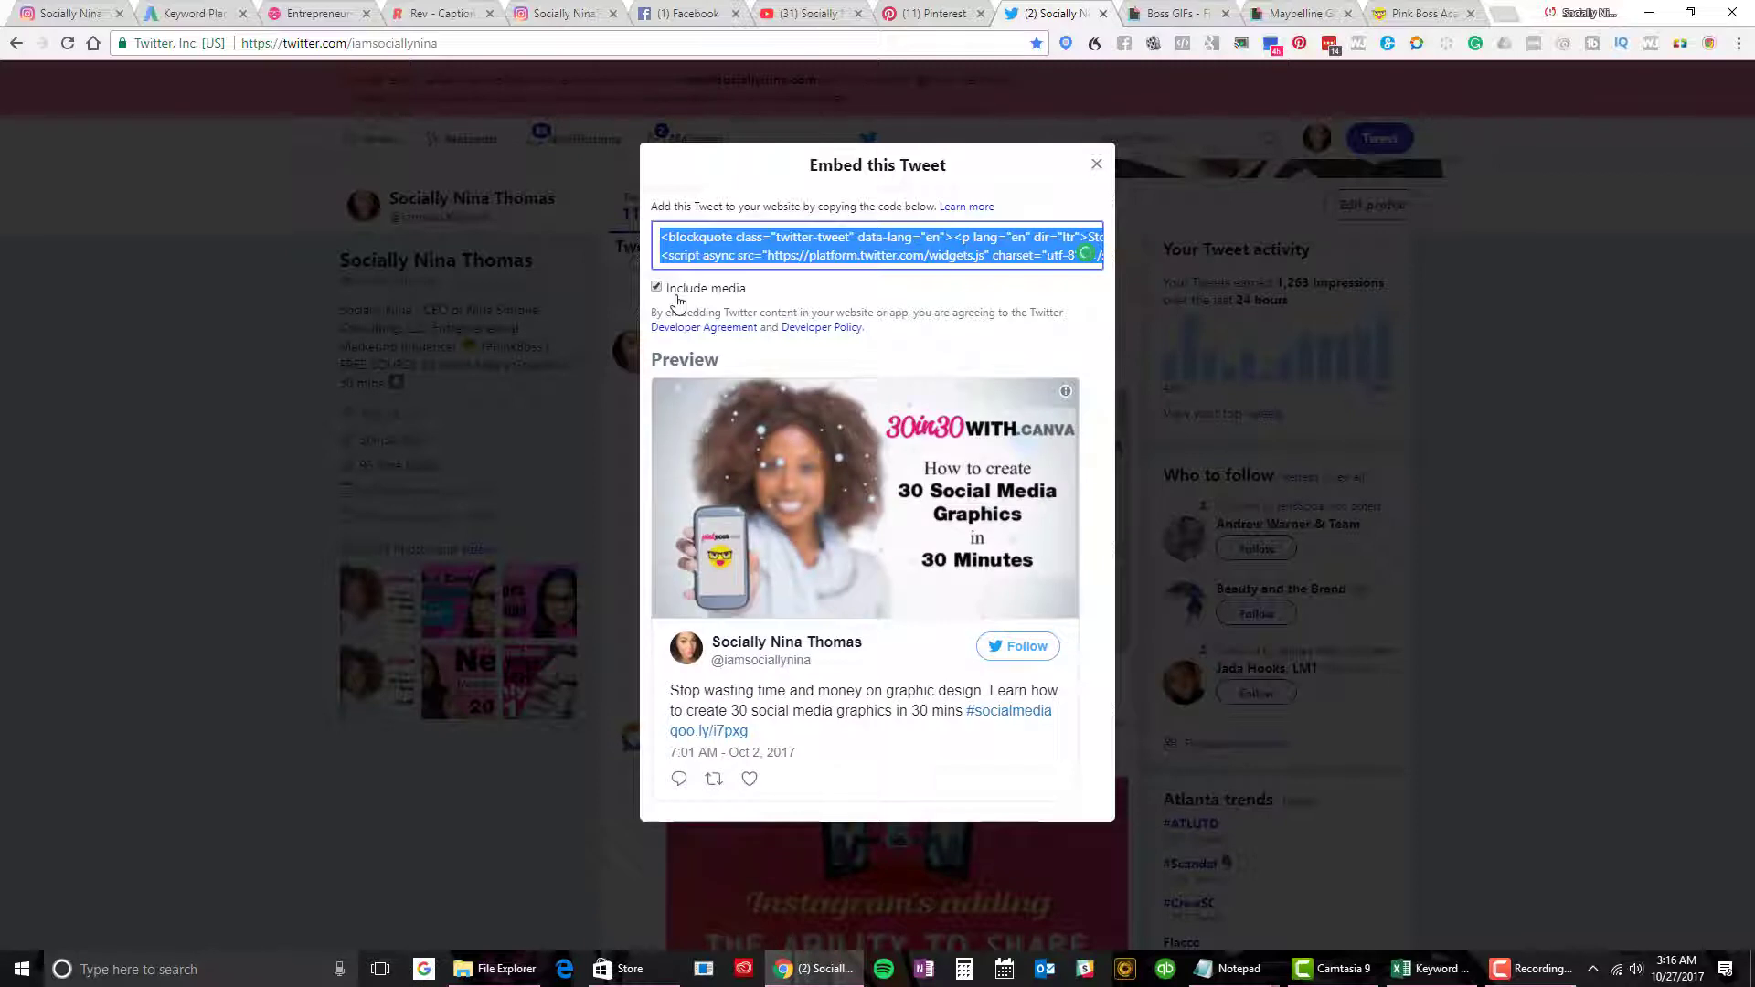
# - Toggle Include media off and back on, then close the embed dialog
pyautogui.click(657, 289)
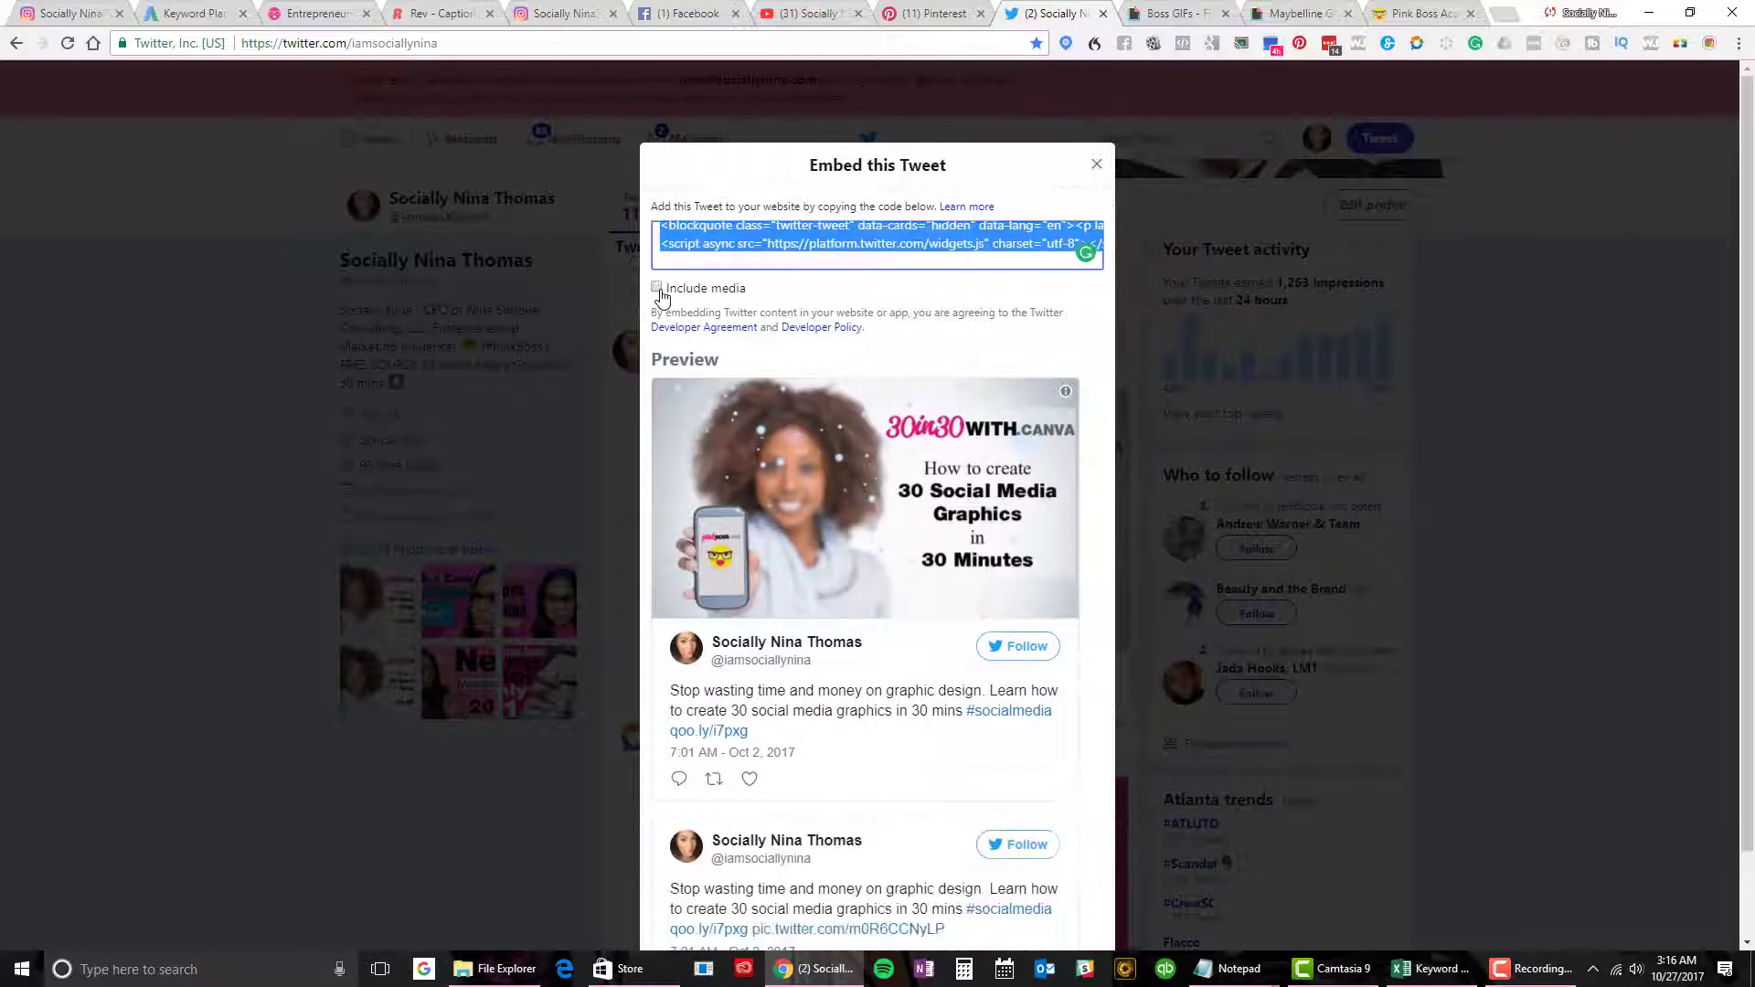
pyautogui.click(657, 289)
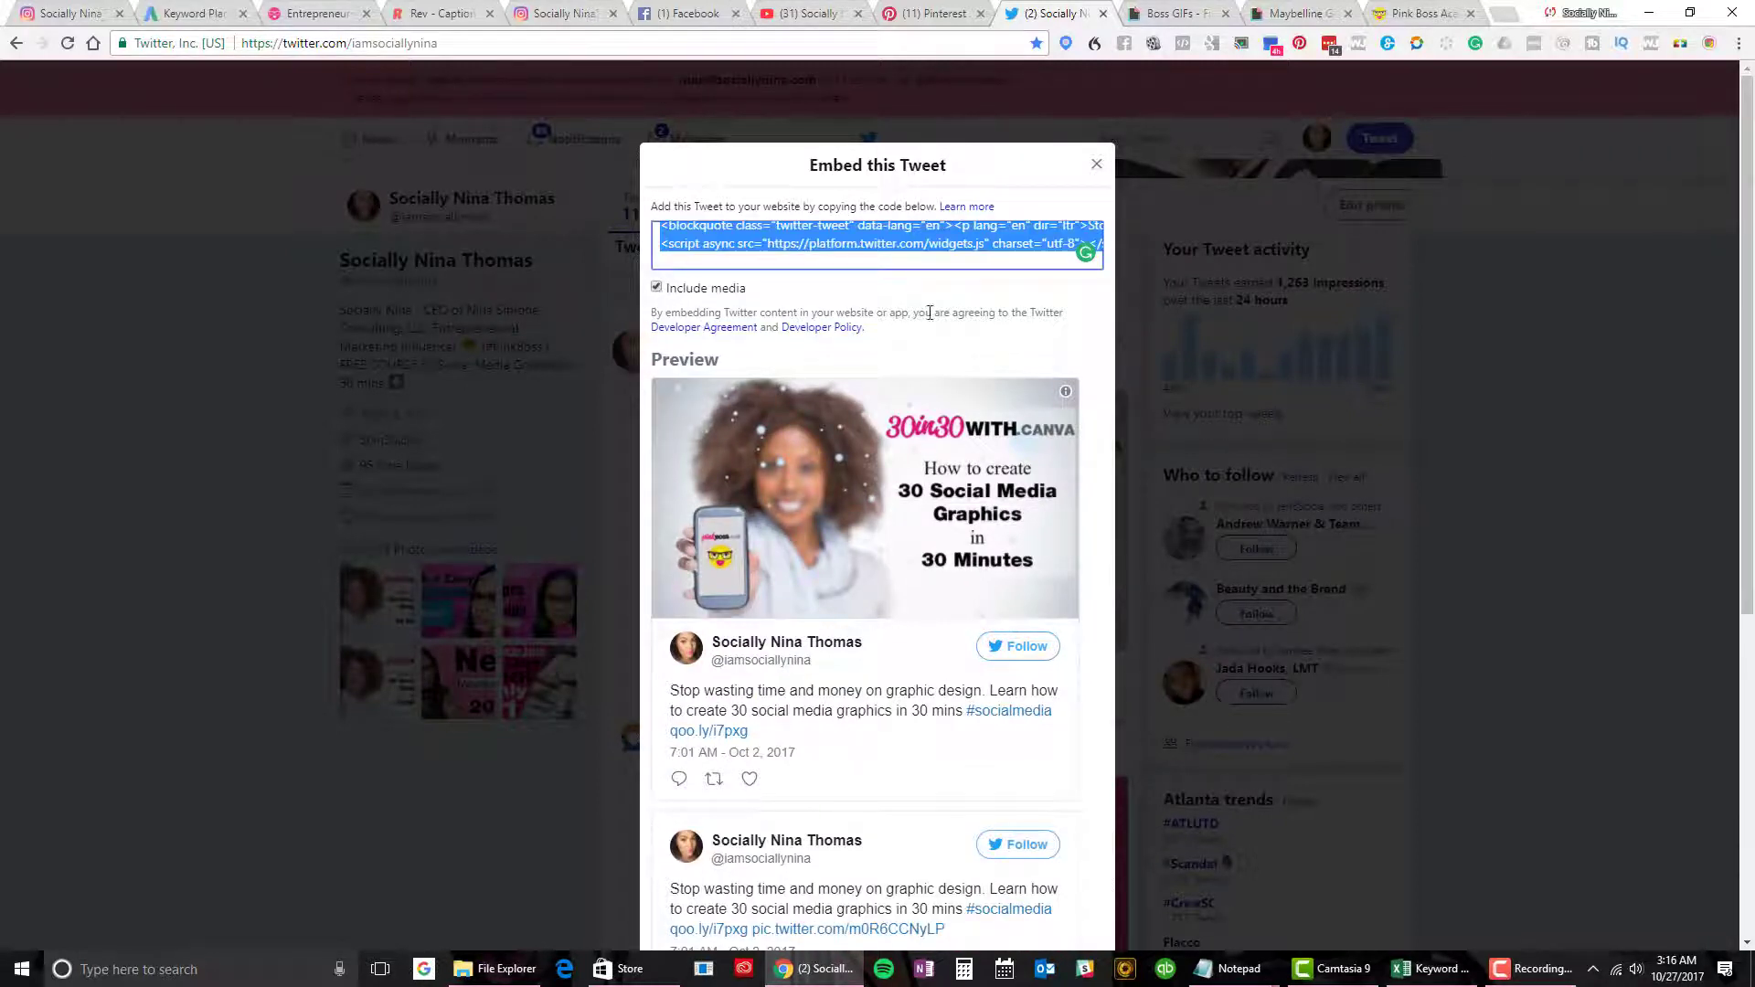
pyautogui.scroll(-5, 803, 483)
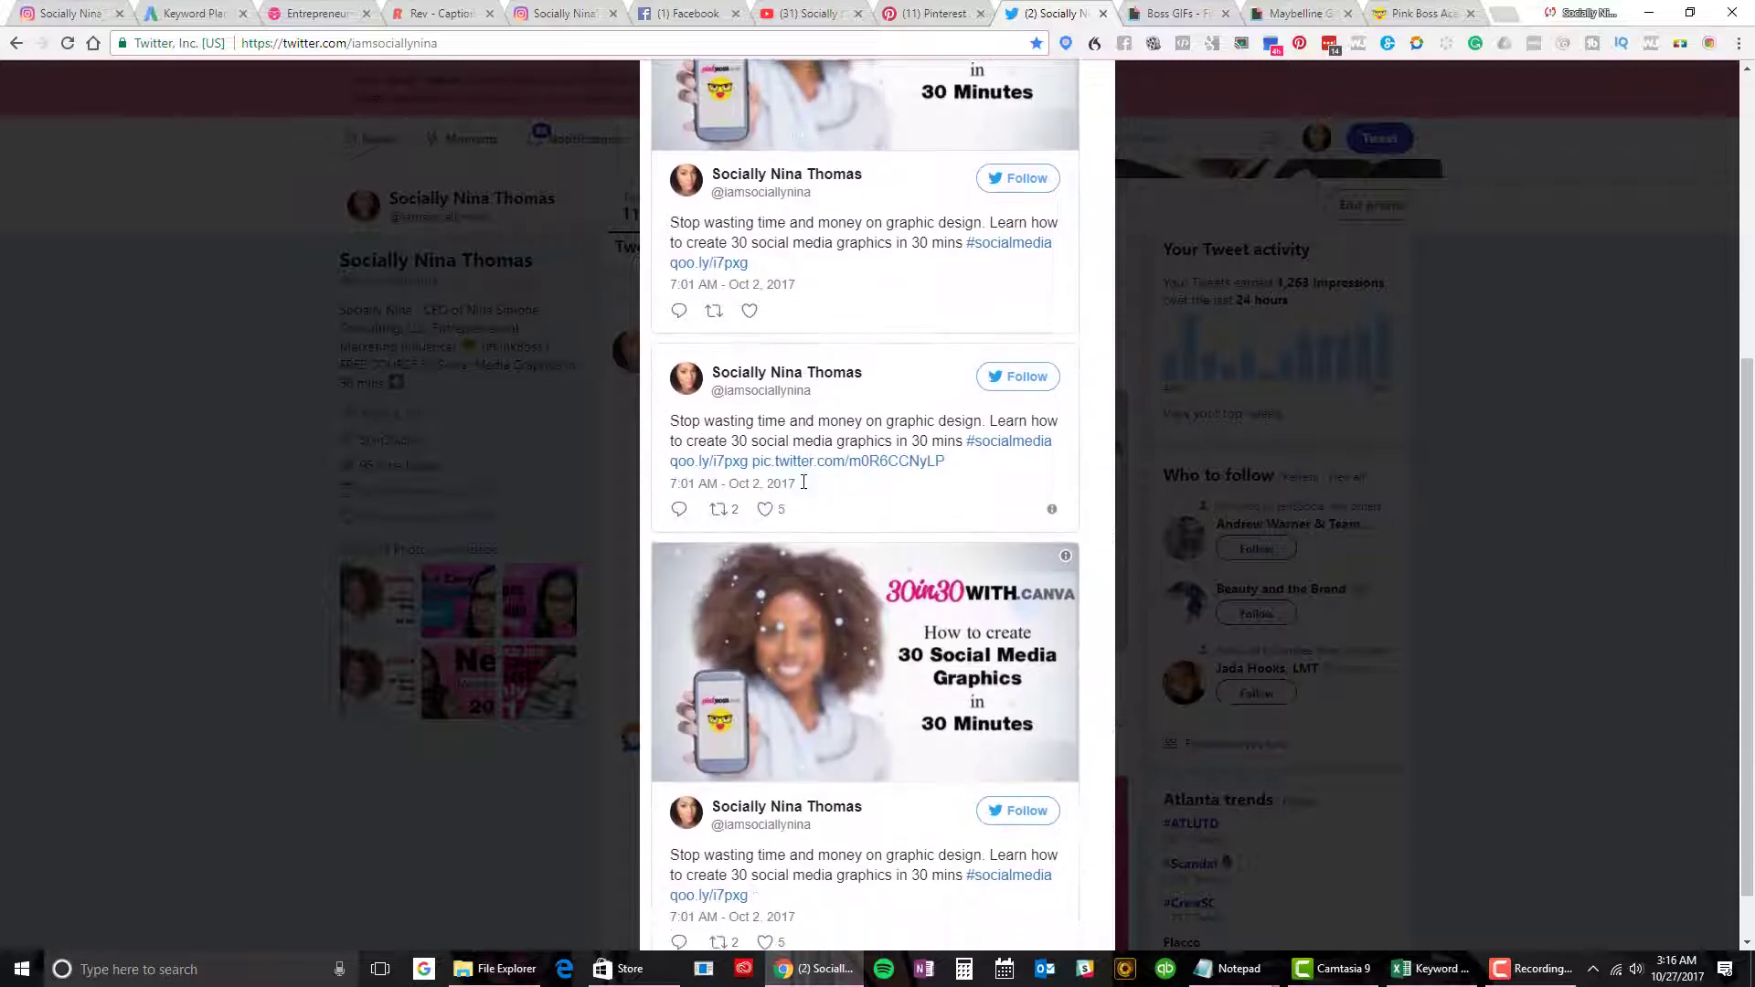
pyautogui.scroll(6, 804, 482)
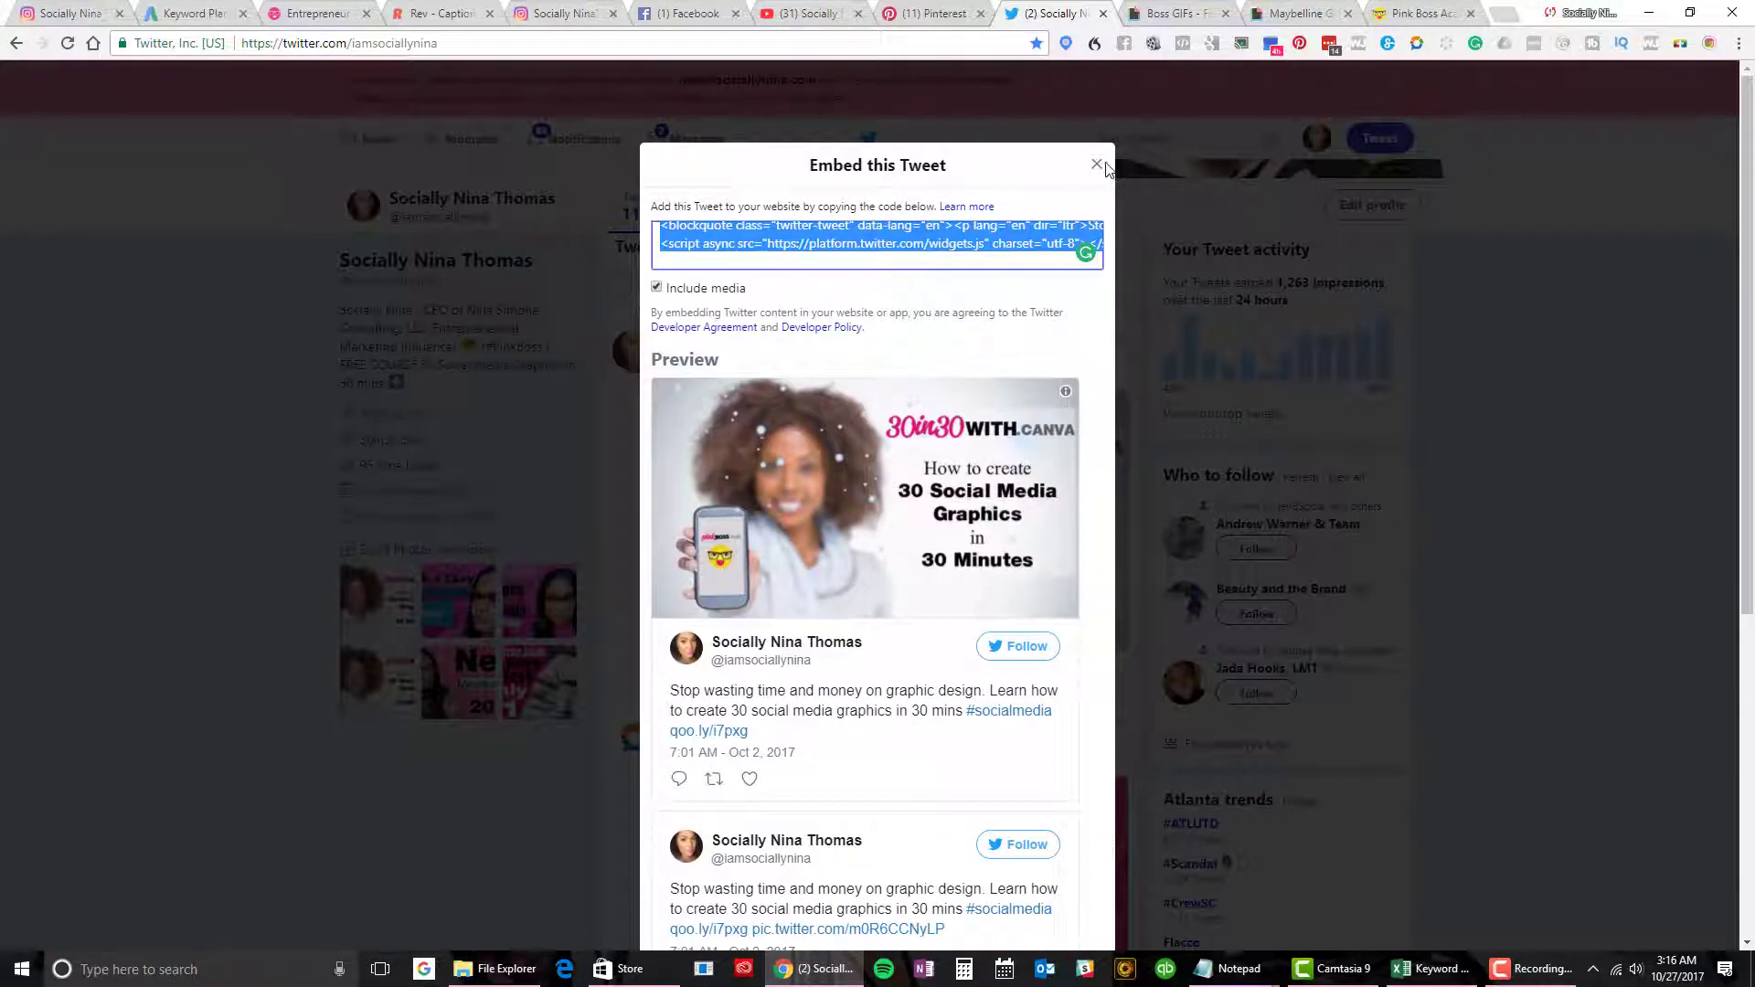
pyautogui.click(1100, 164)
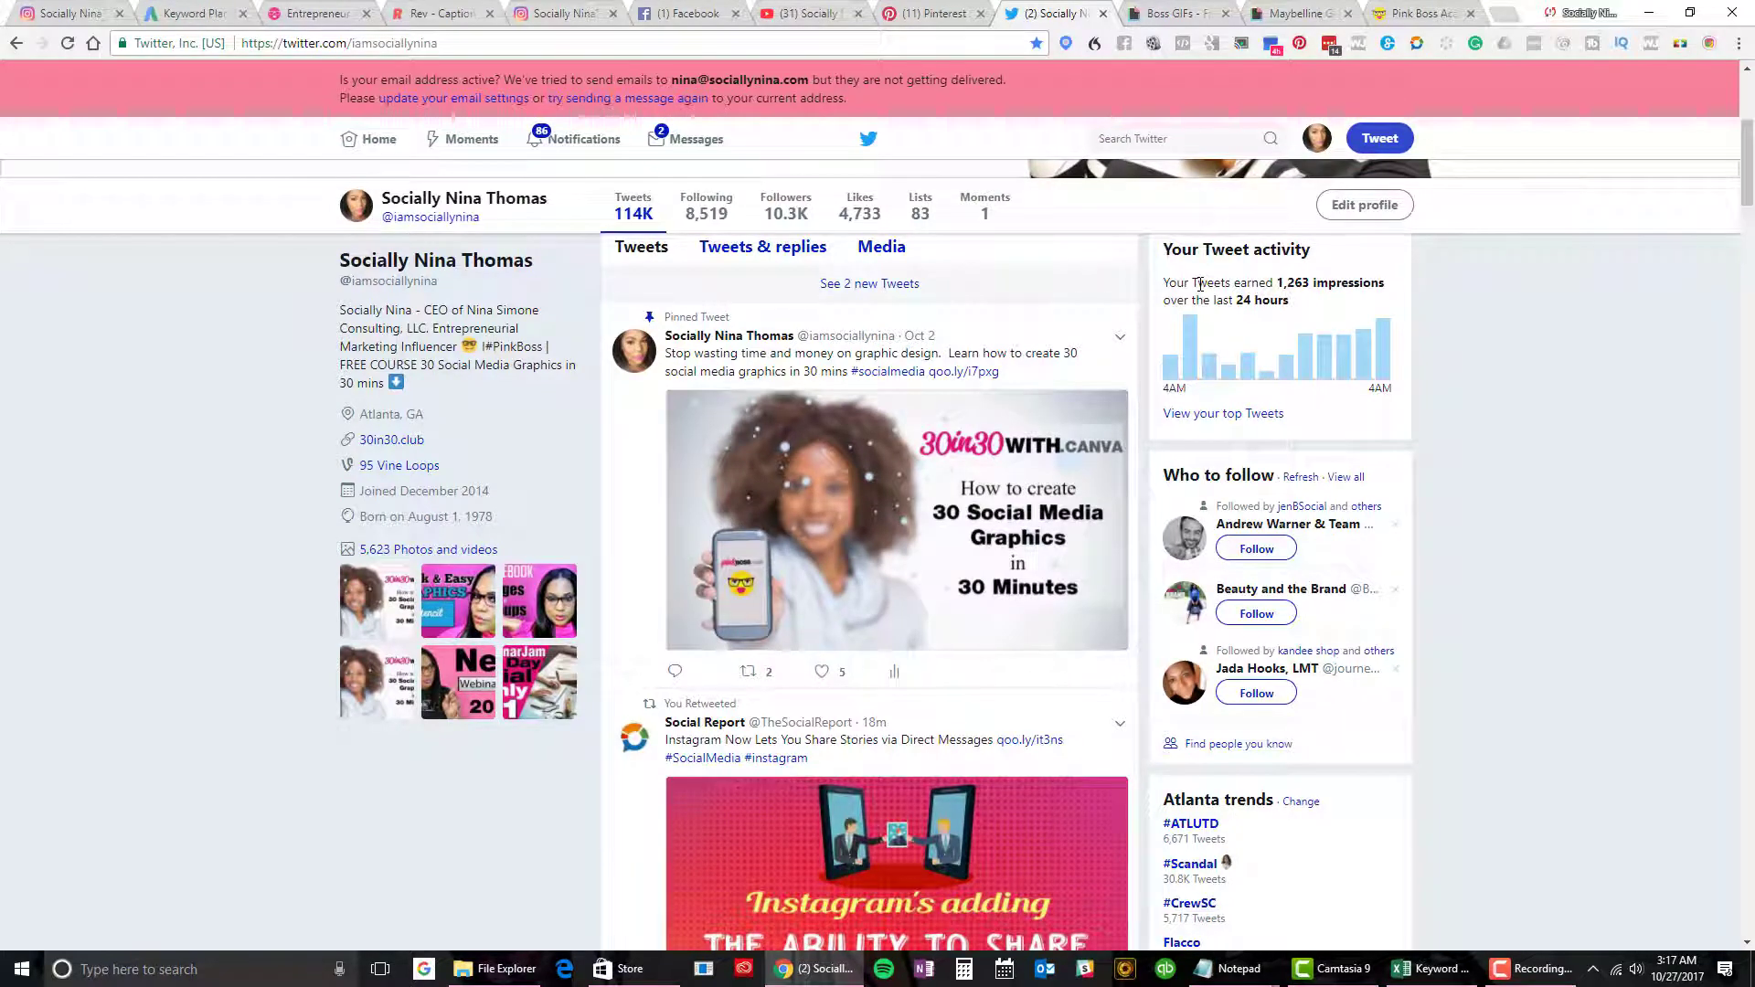
# - Open the PicMonkey YouTube thumbnails pin on the Facebook Ads board and start its video
pyautogui.click(933, 14)
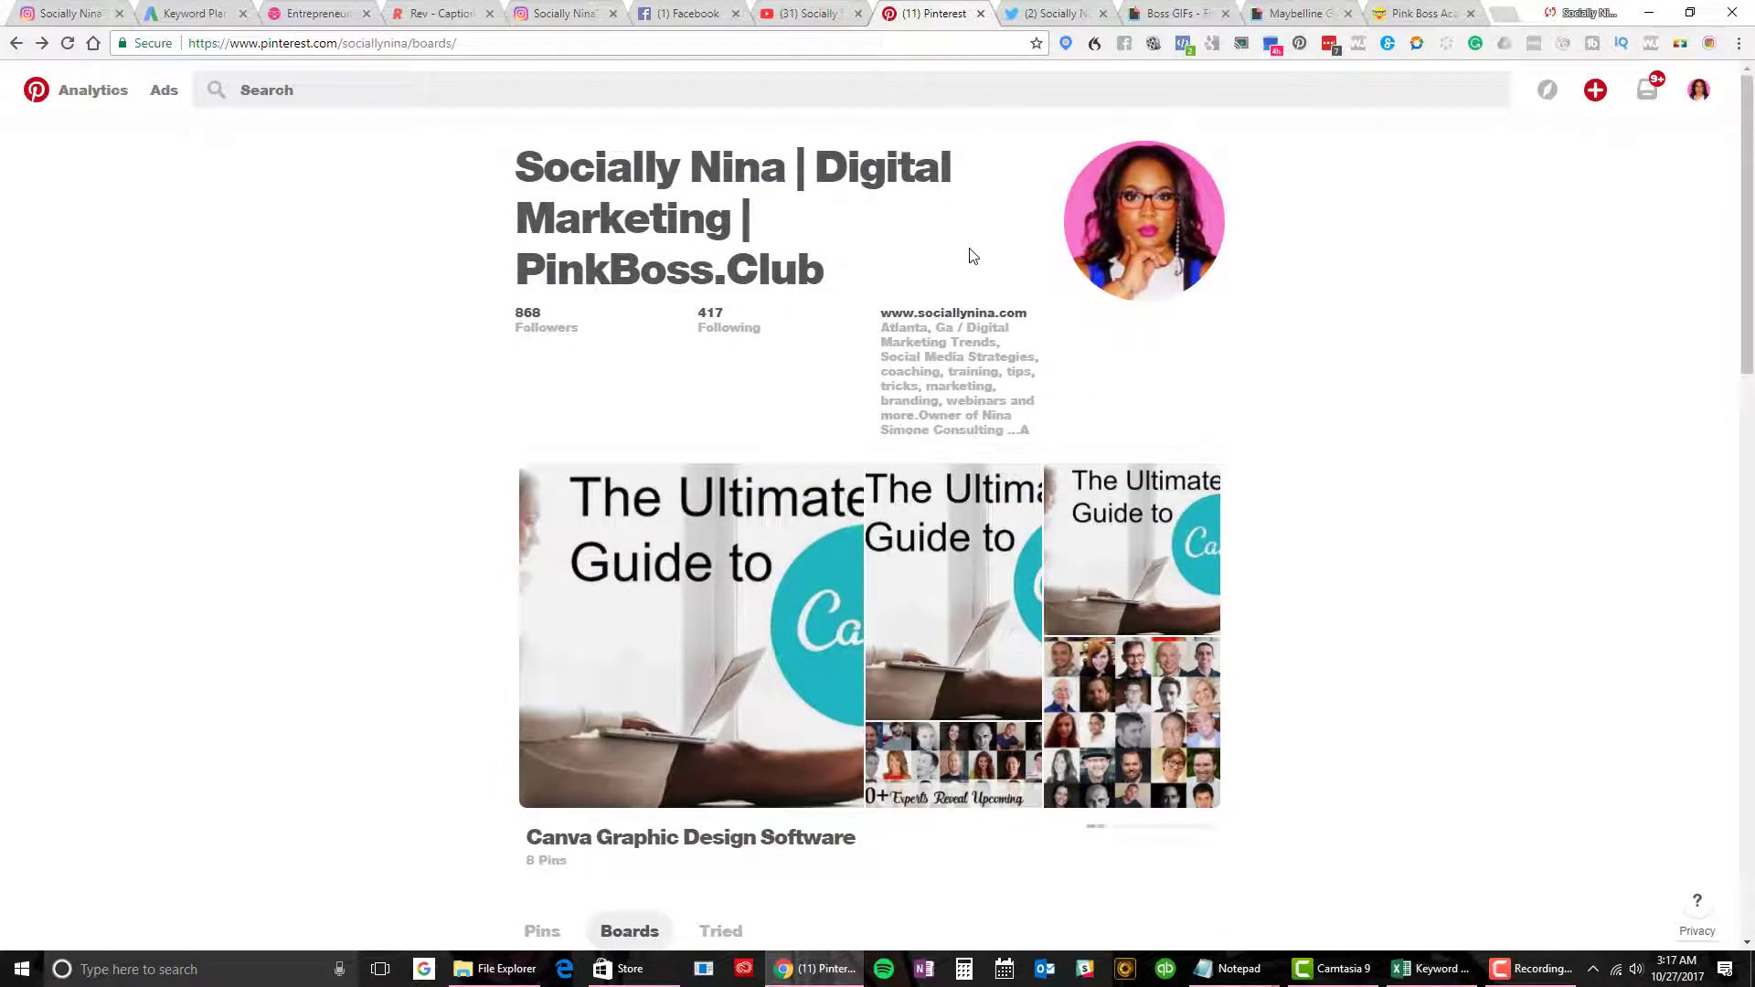
pyautogui.scroll(-4, 969, 261)
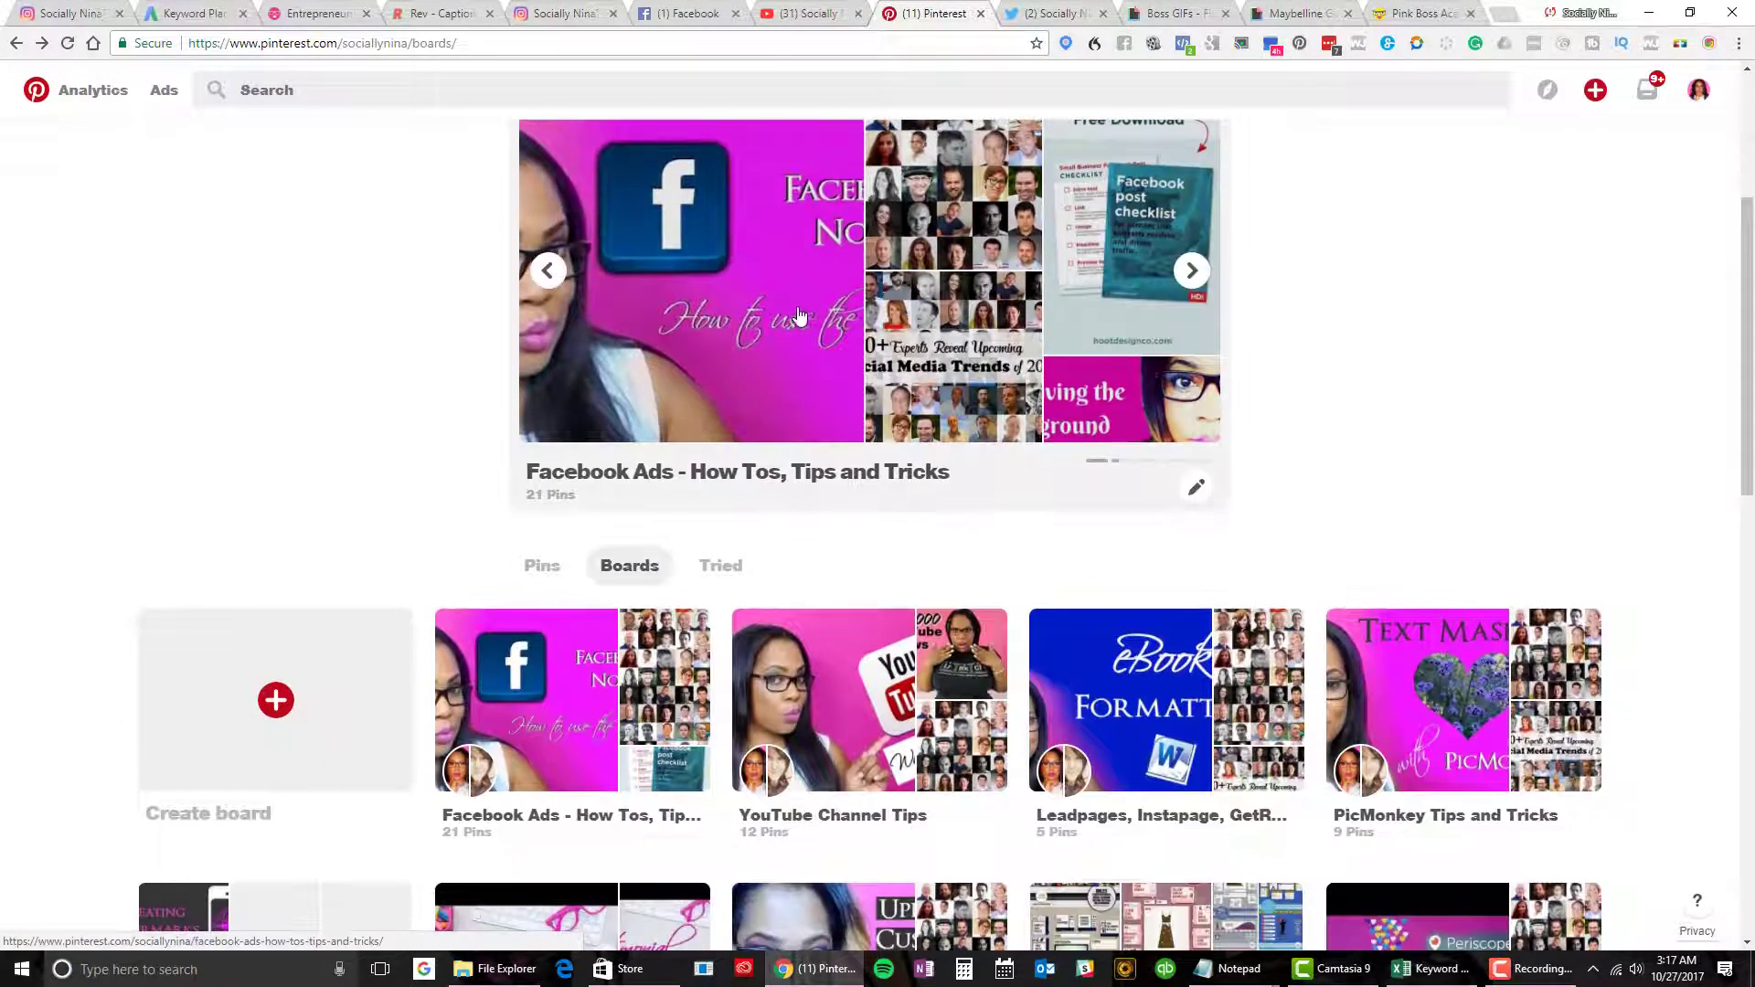
pyautogui.scroll(-2, 546, 545)
pyautogui.click(578, 519)
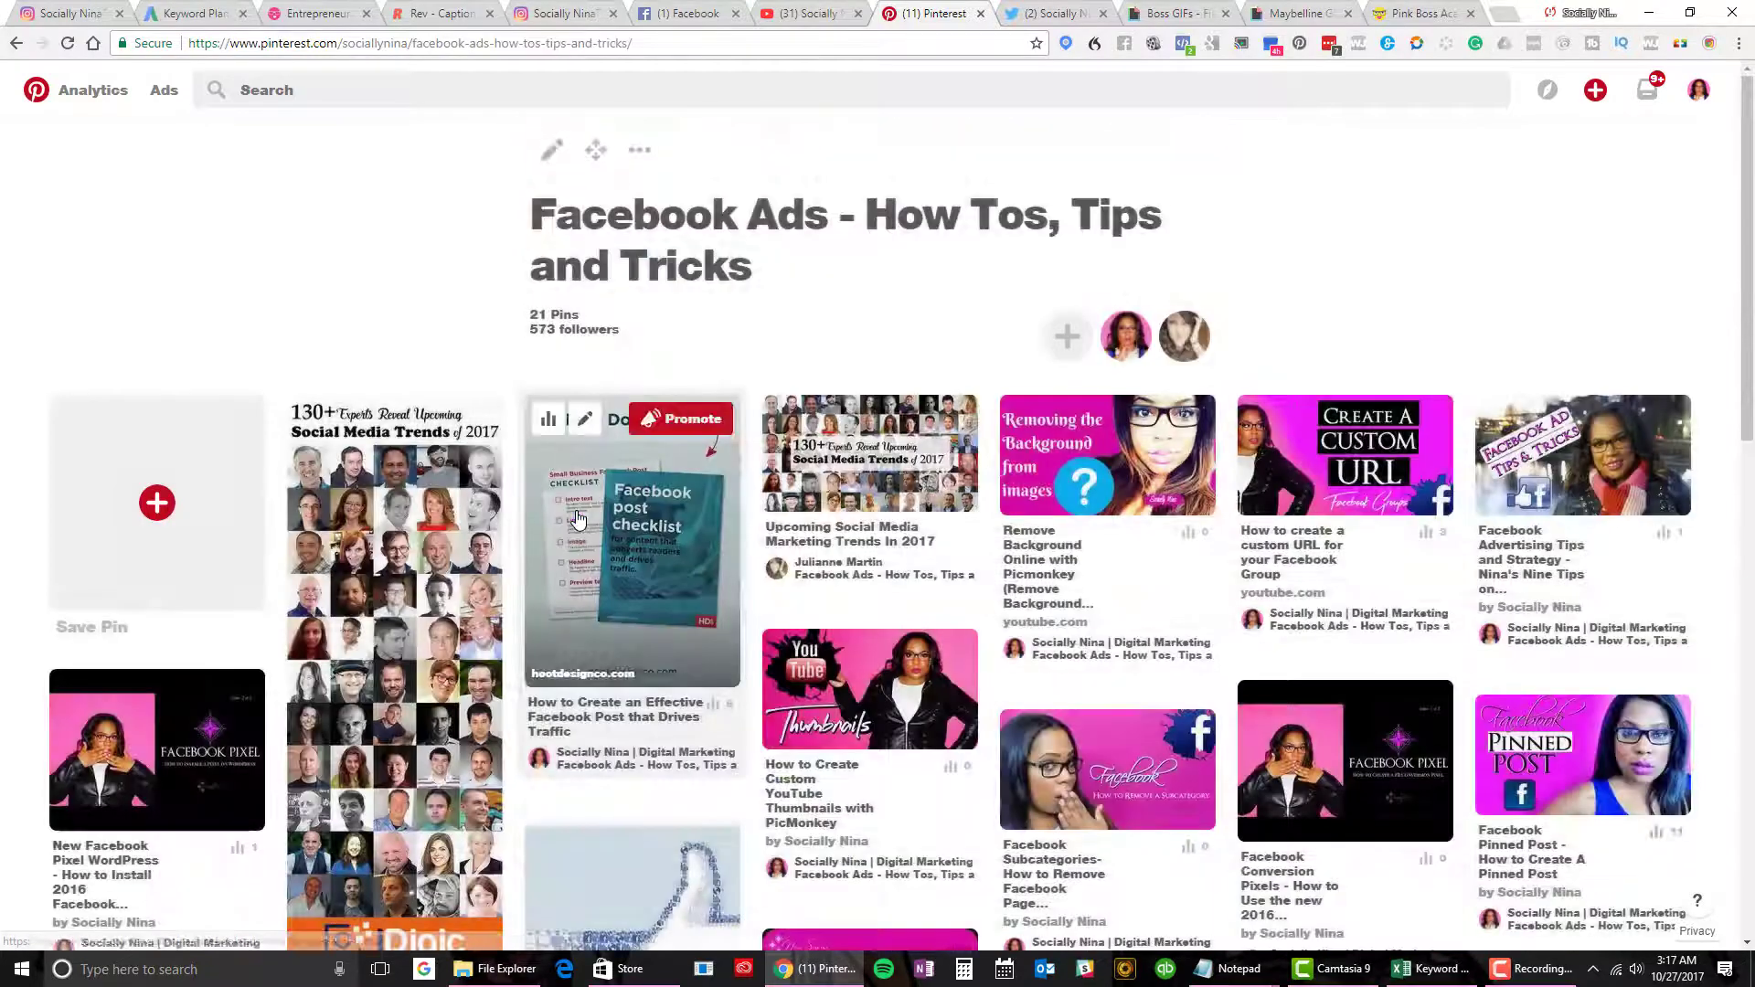
pyautogui.click(874, 690)
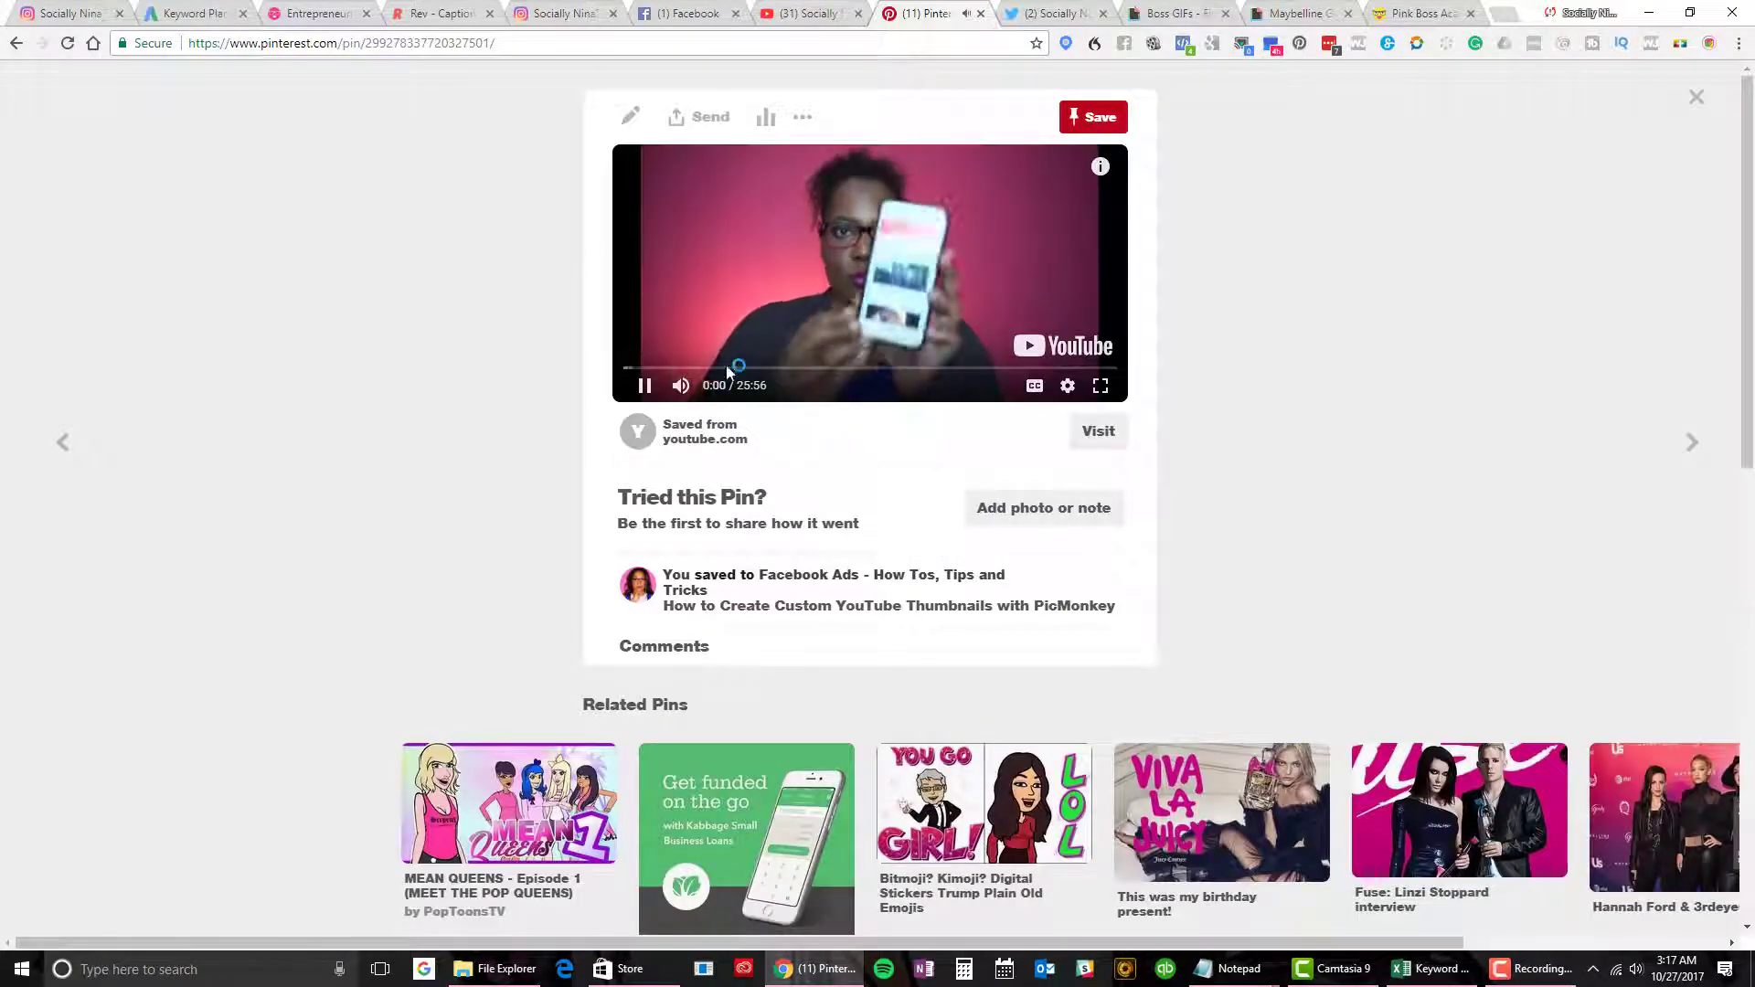
pyautogui.click(907, 155)
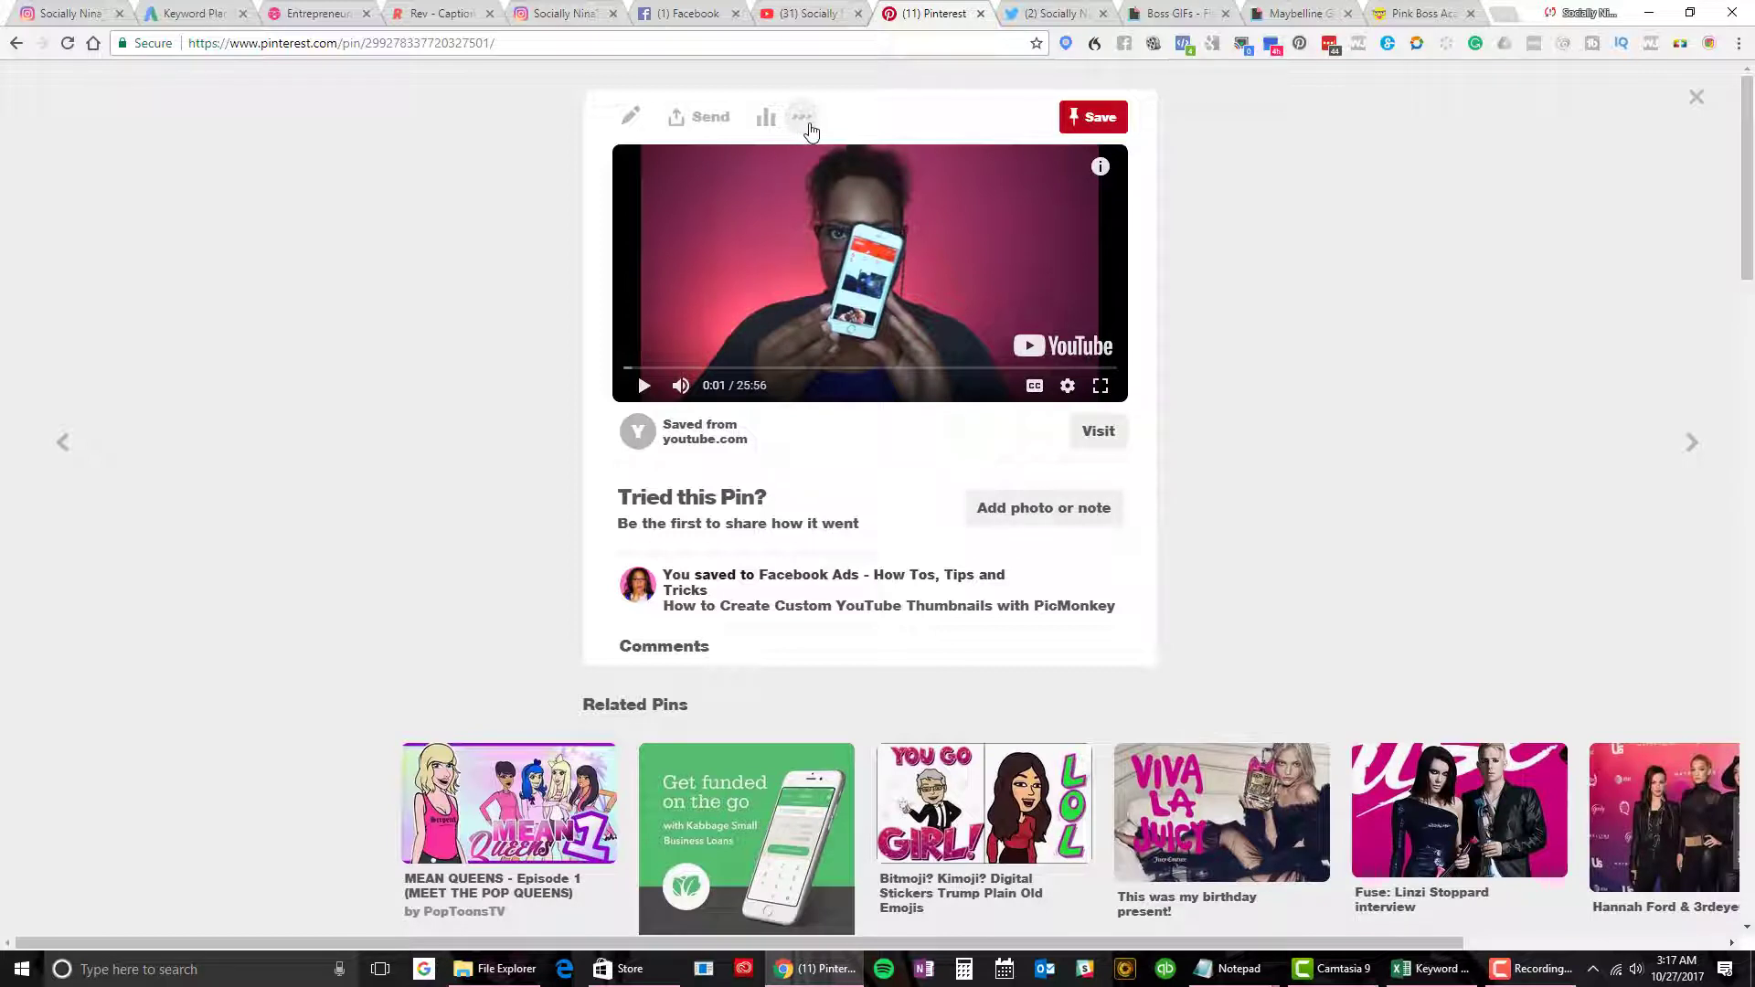
# - Generate the pin's embed in the Widget builder and review its preview and code
pyautogui.click(804, 118)
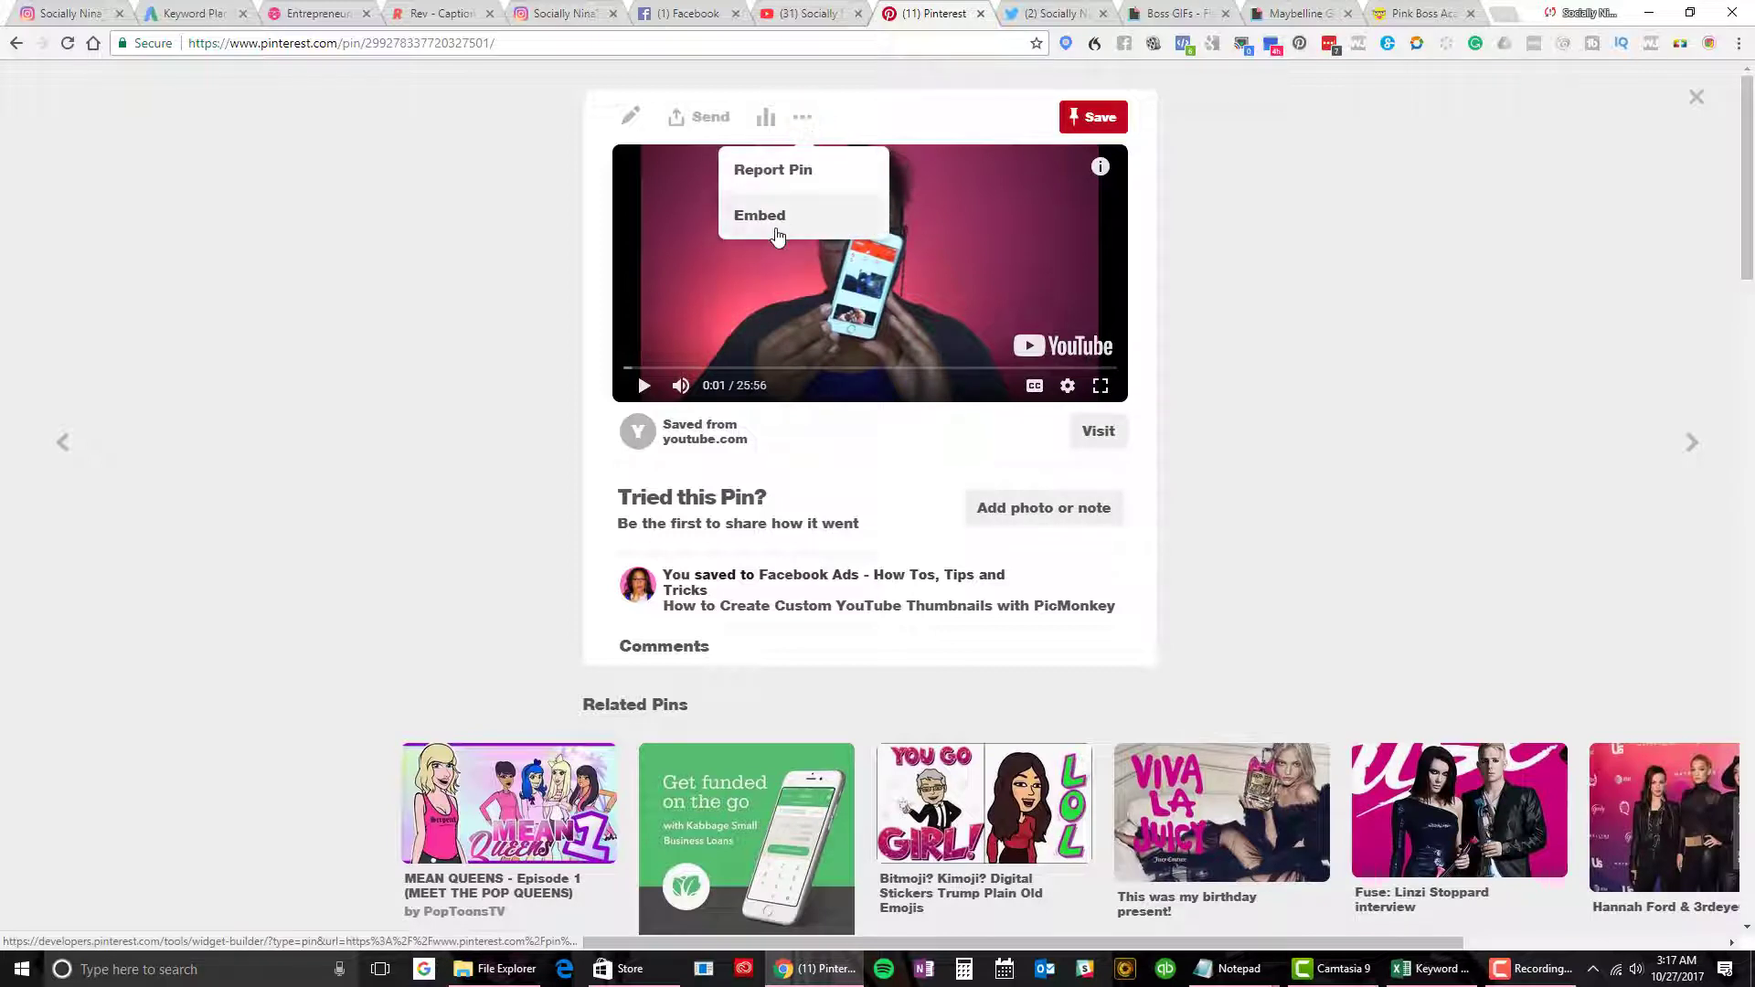
pyautogui.click(776, 237)
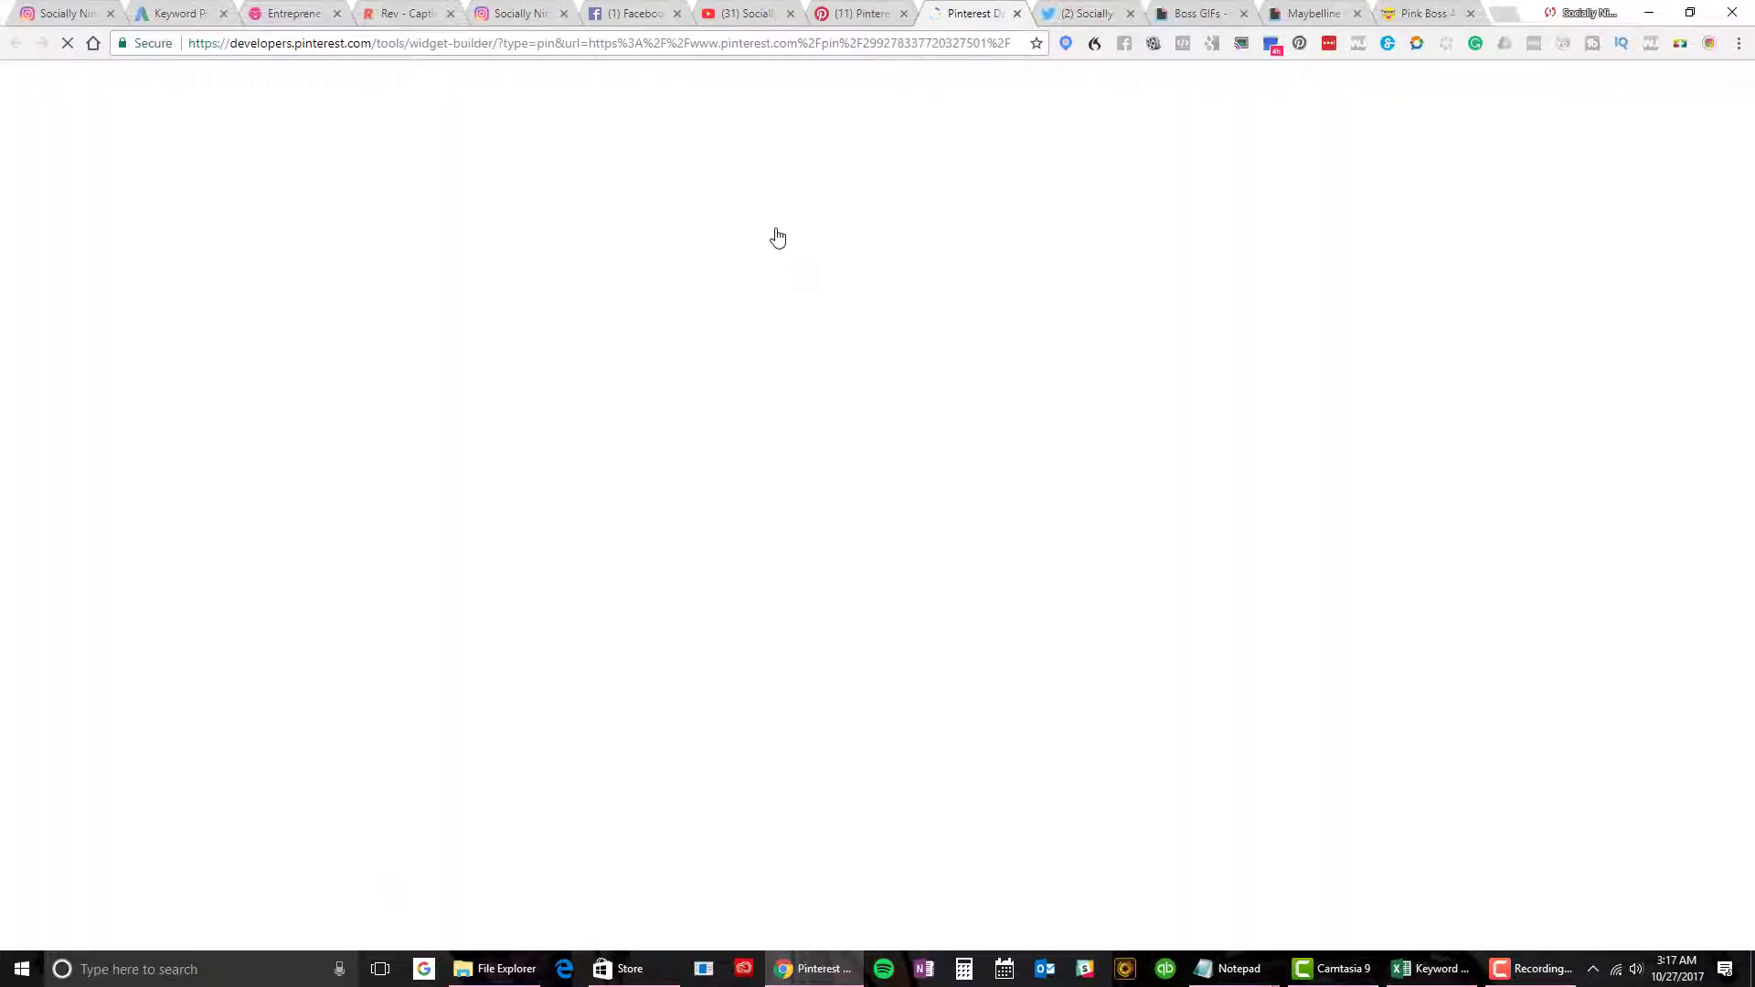
pyautogui.scroll(-2, 1148, 337)
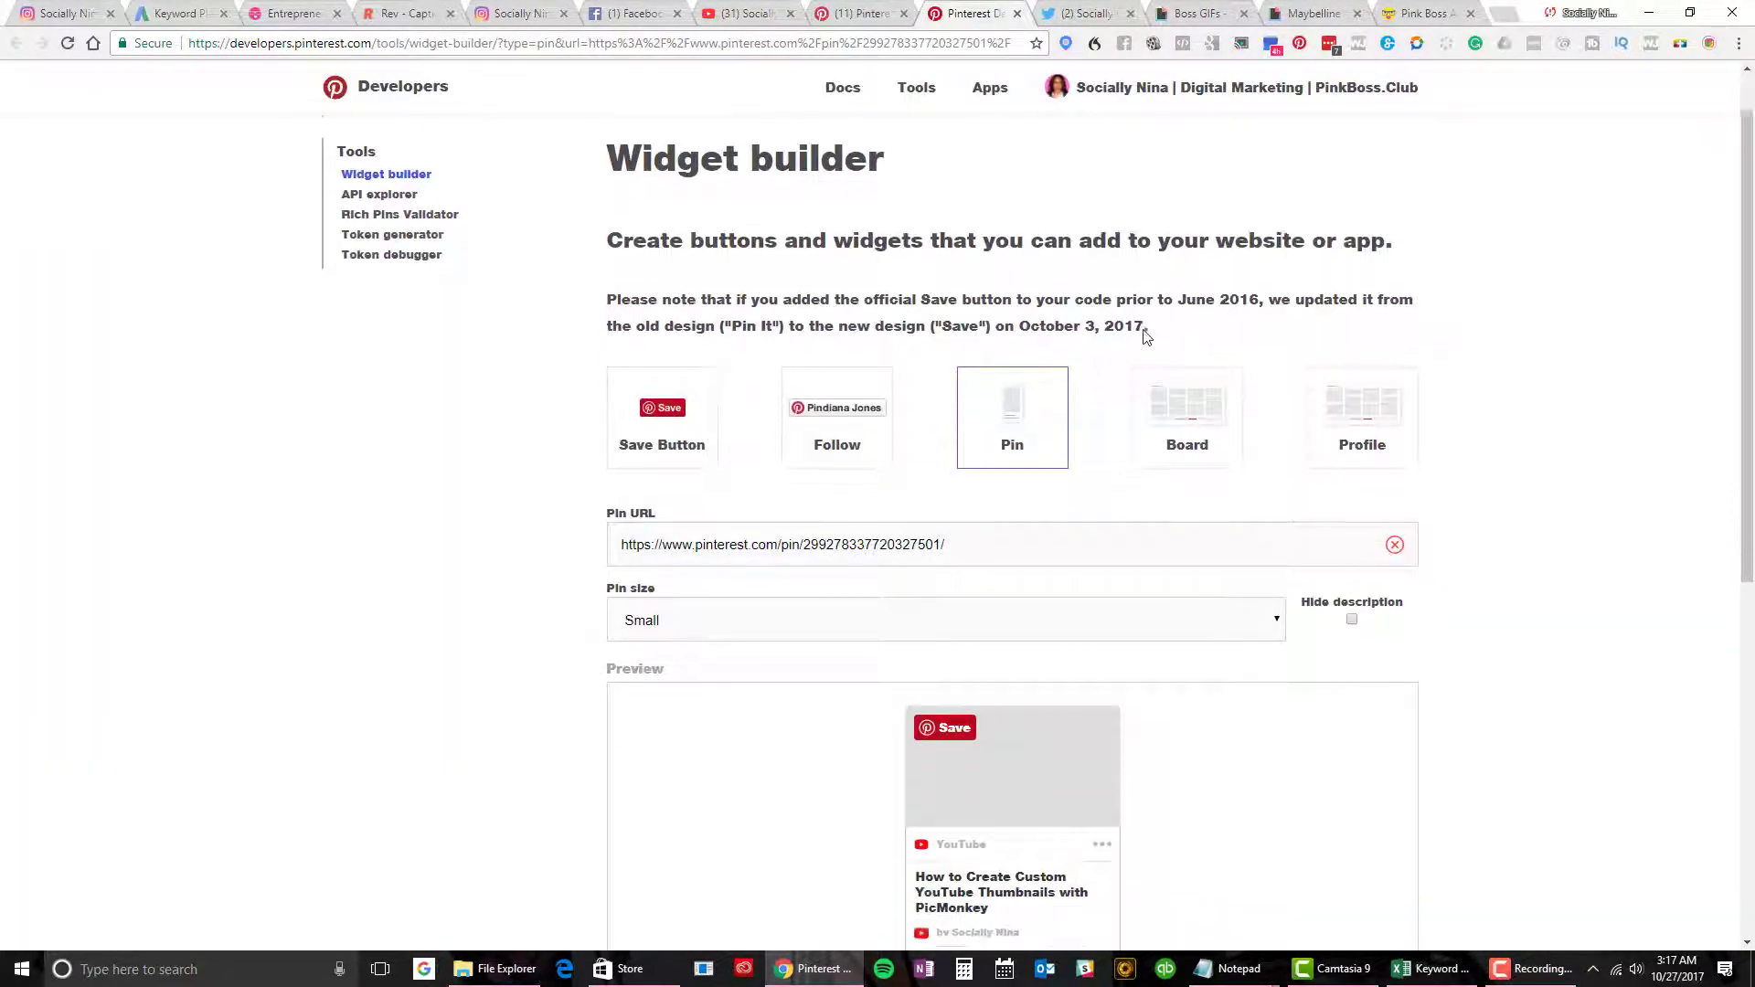
pyautogui.scroll(1, 1148, 338)
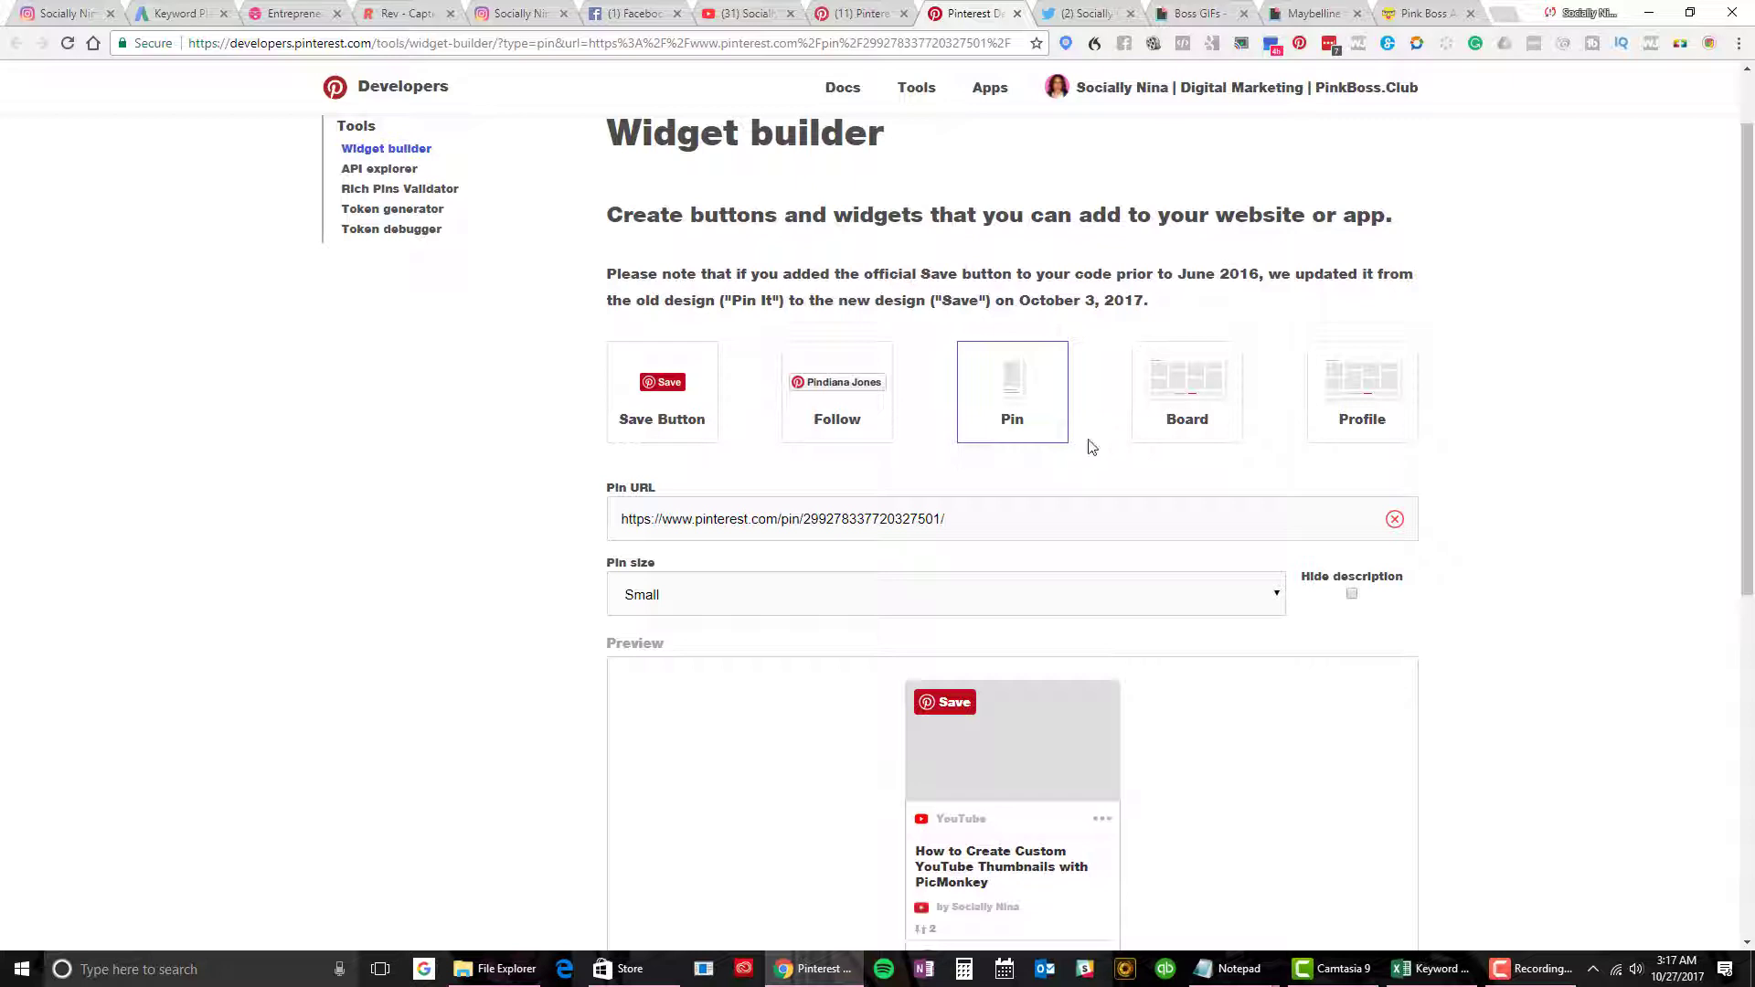
pyautogui.scroll(-5, 853, 457)
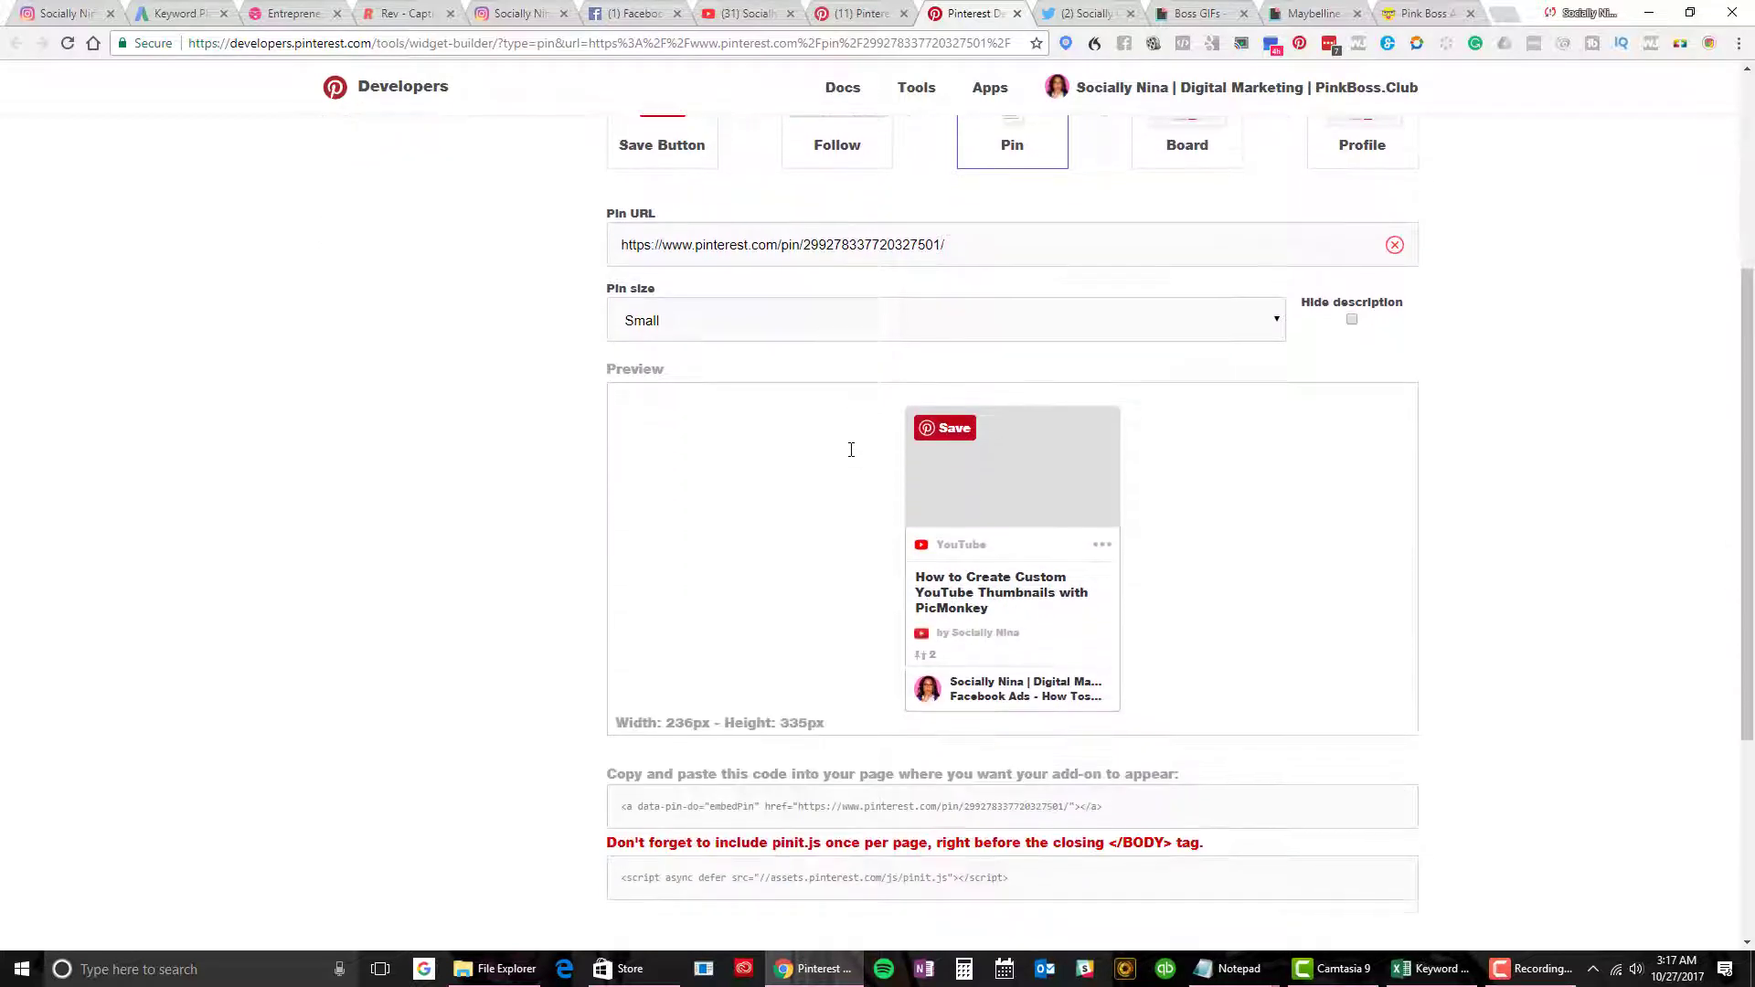
pyautogui.scroll(-2, 850, 457)
pyautogui.scroll(6, 850, 457)
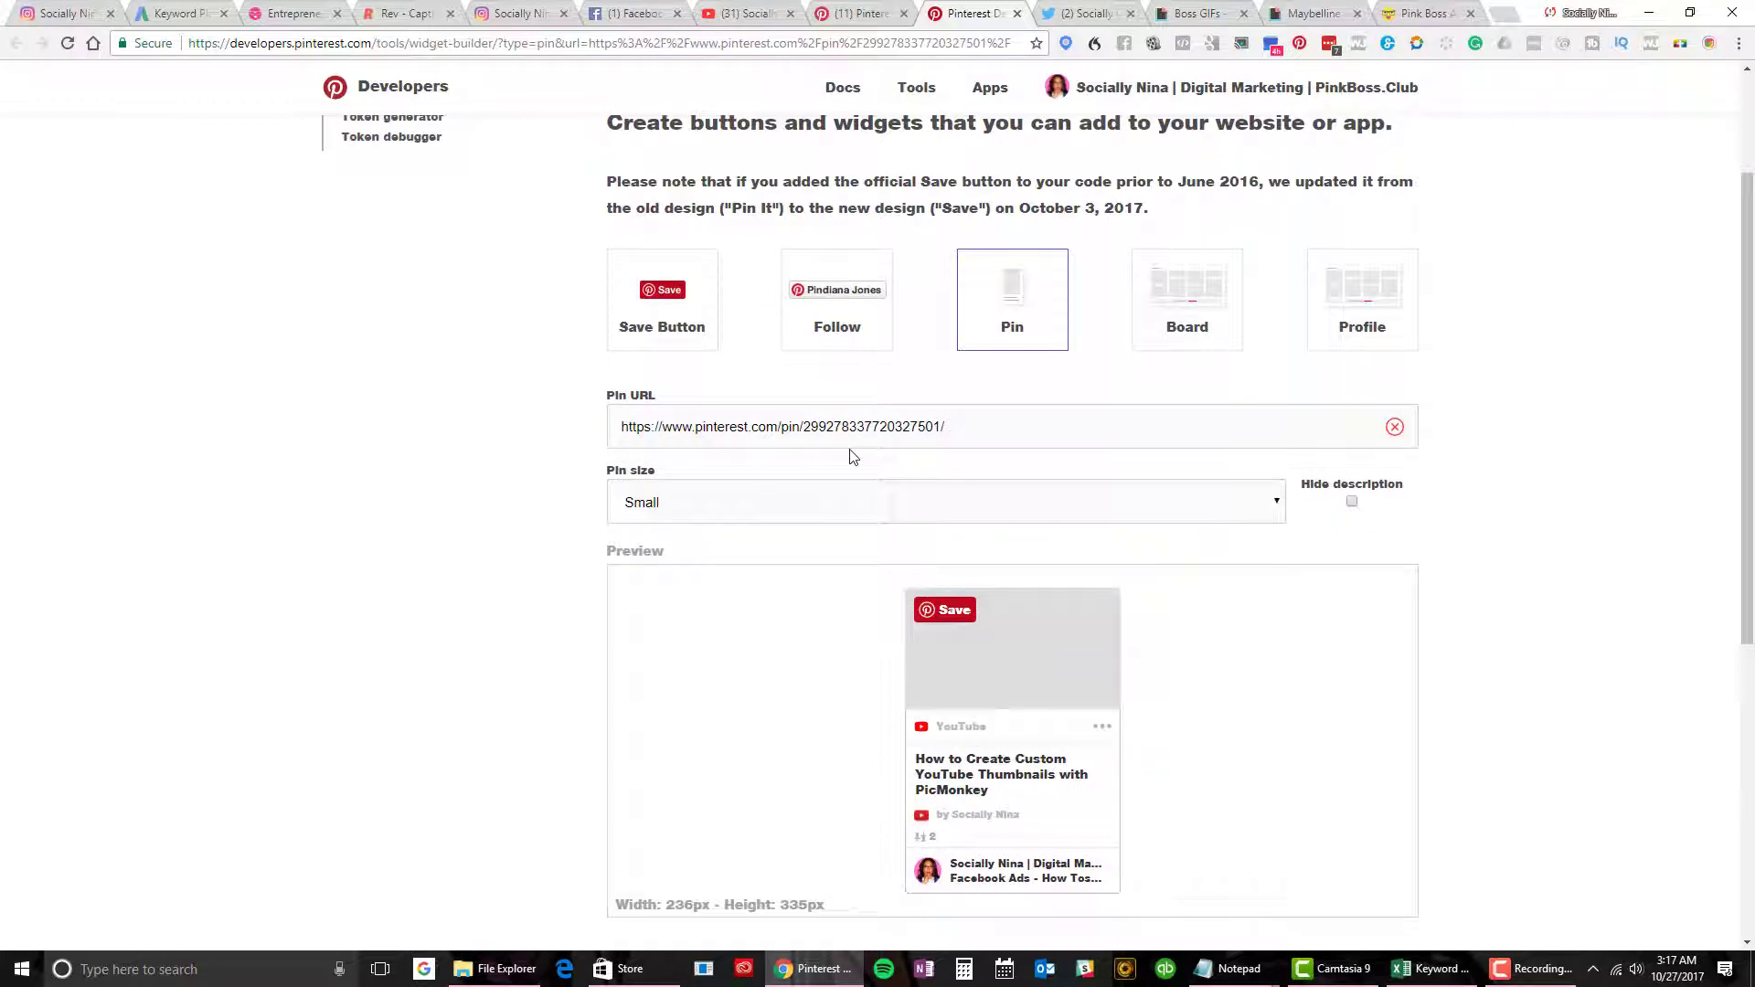
pyautogui.scroll(2, 850, 457)
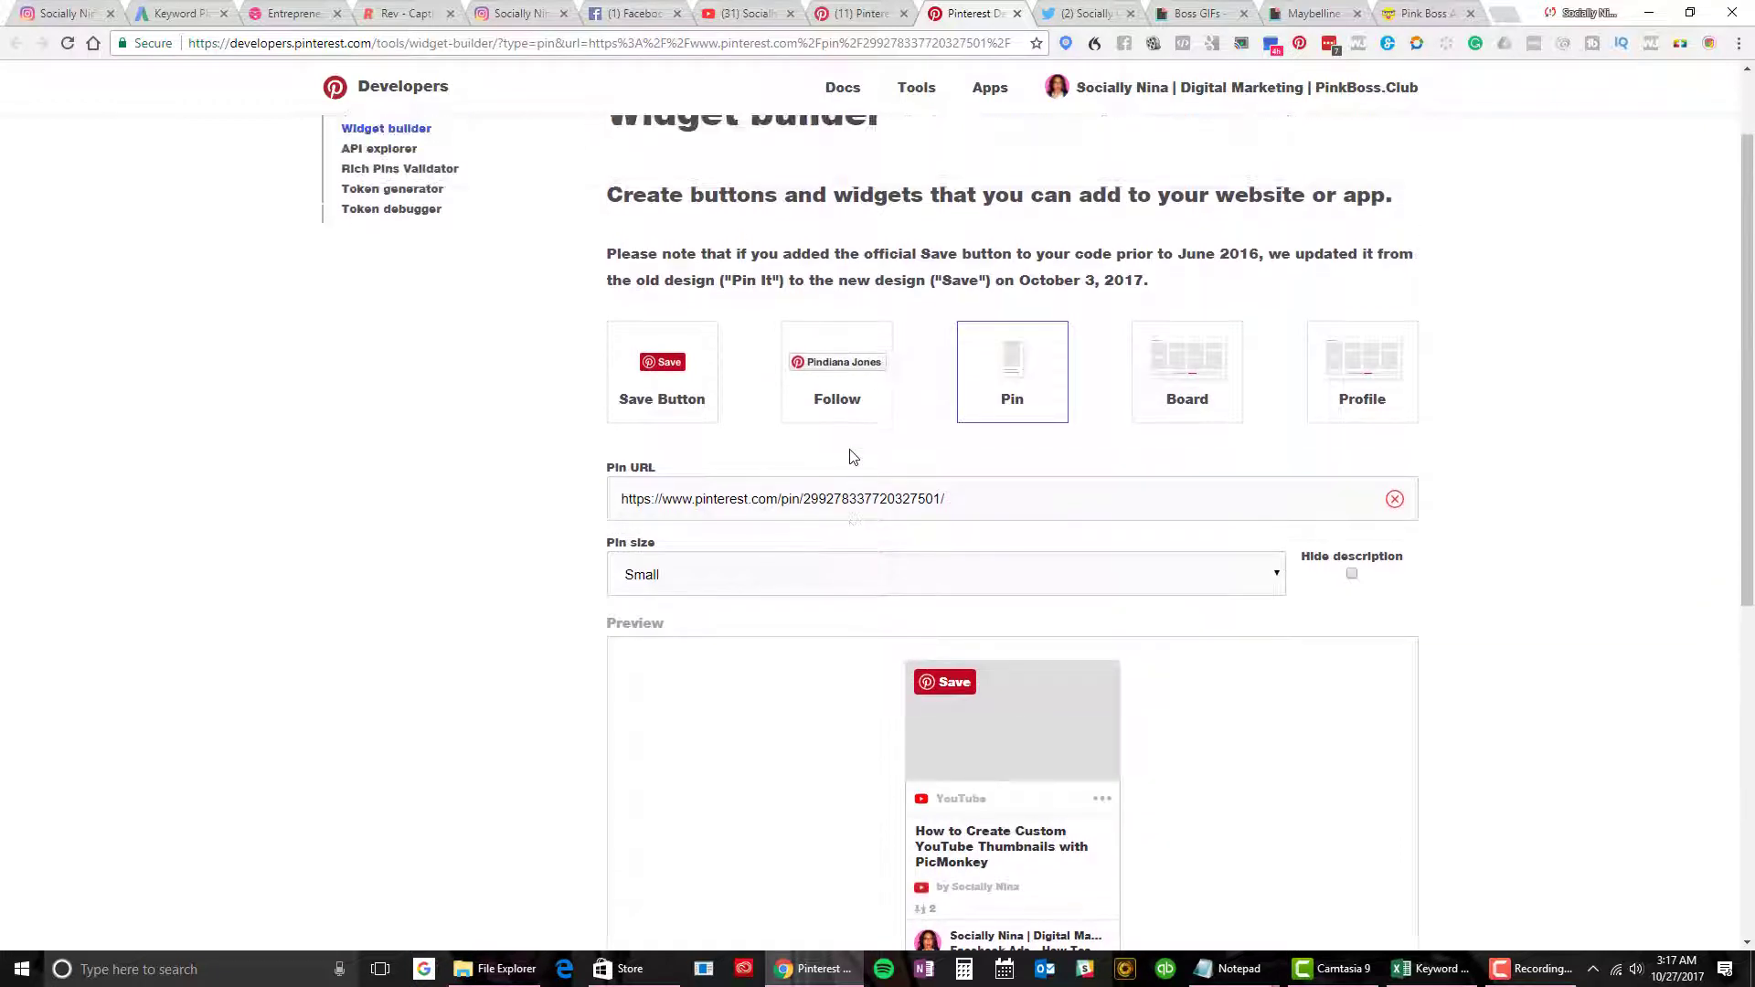
# - Open the newest Instagram Web video from the channel's VIDEOS, pause it, and show its share options
pyautogui.click(722, 13)
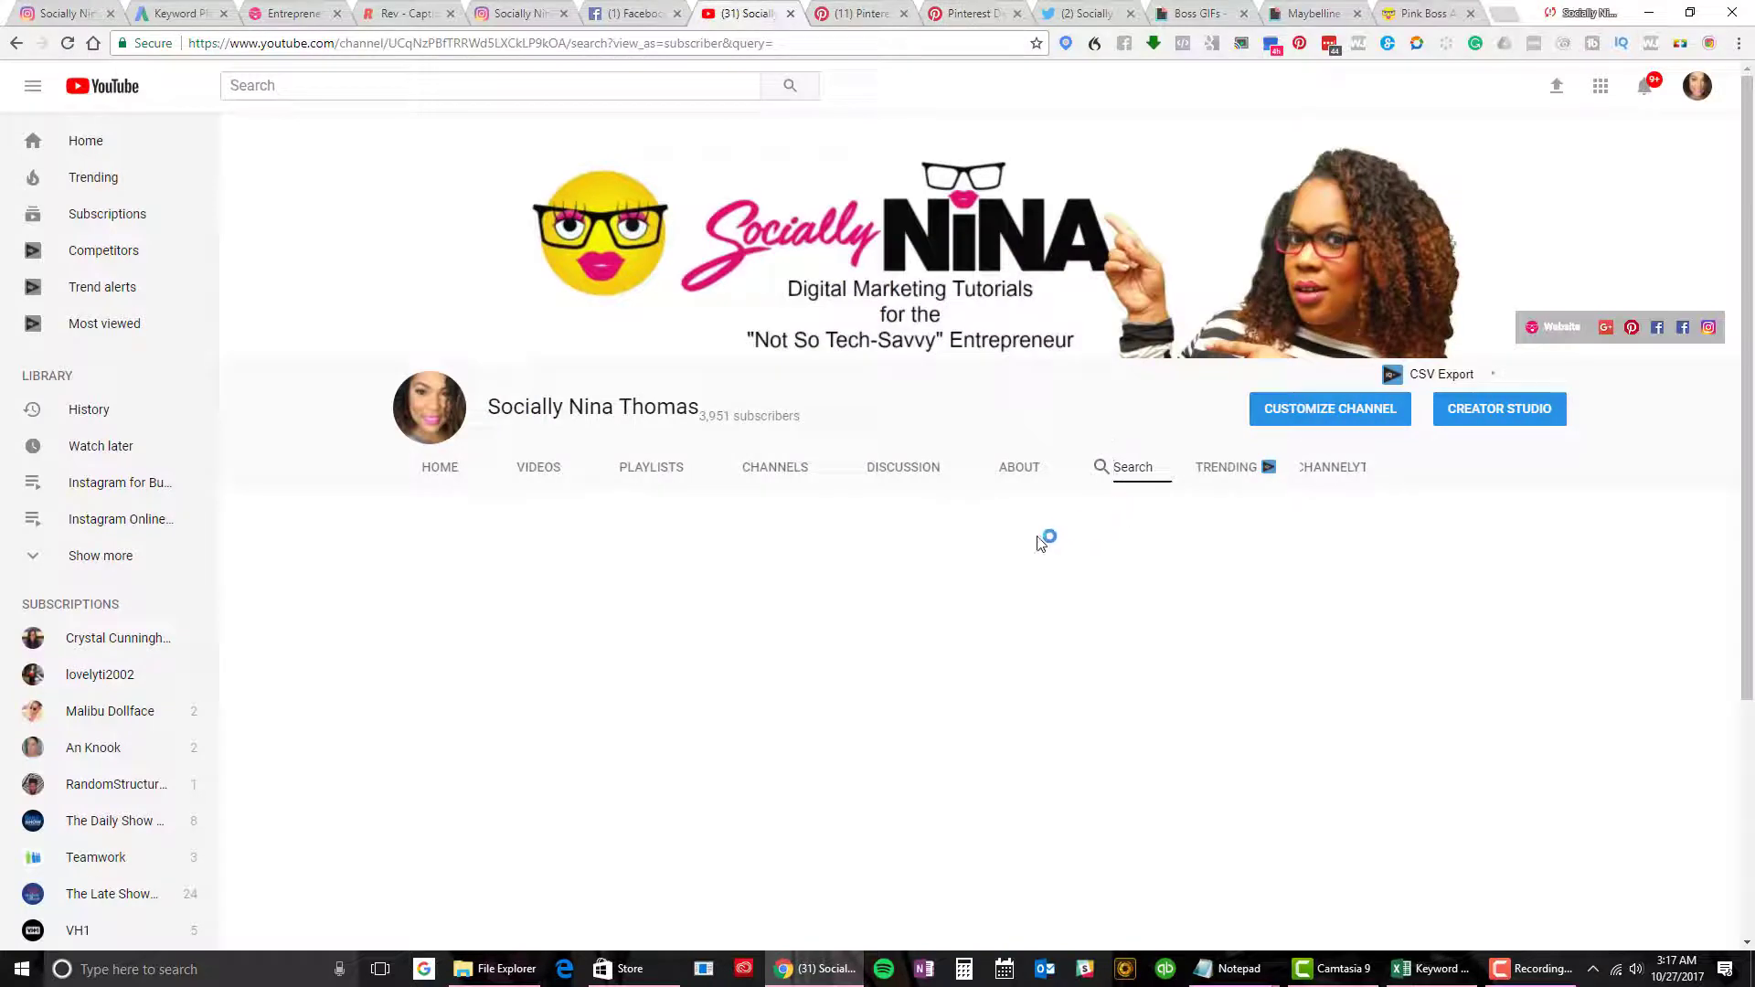
pyautogui.click(536, 470)
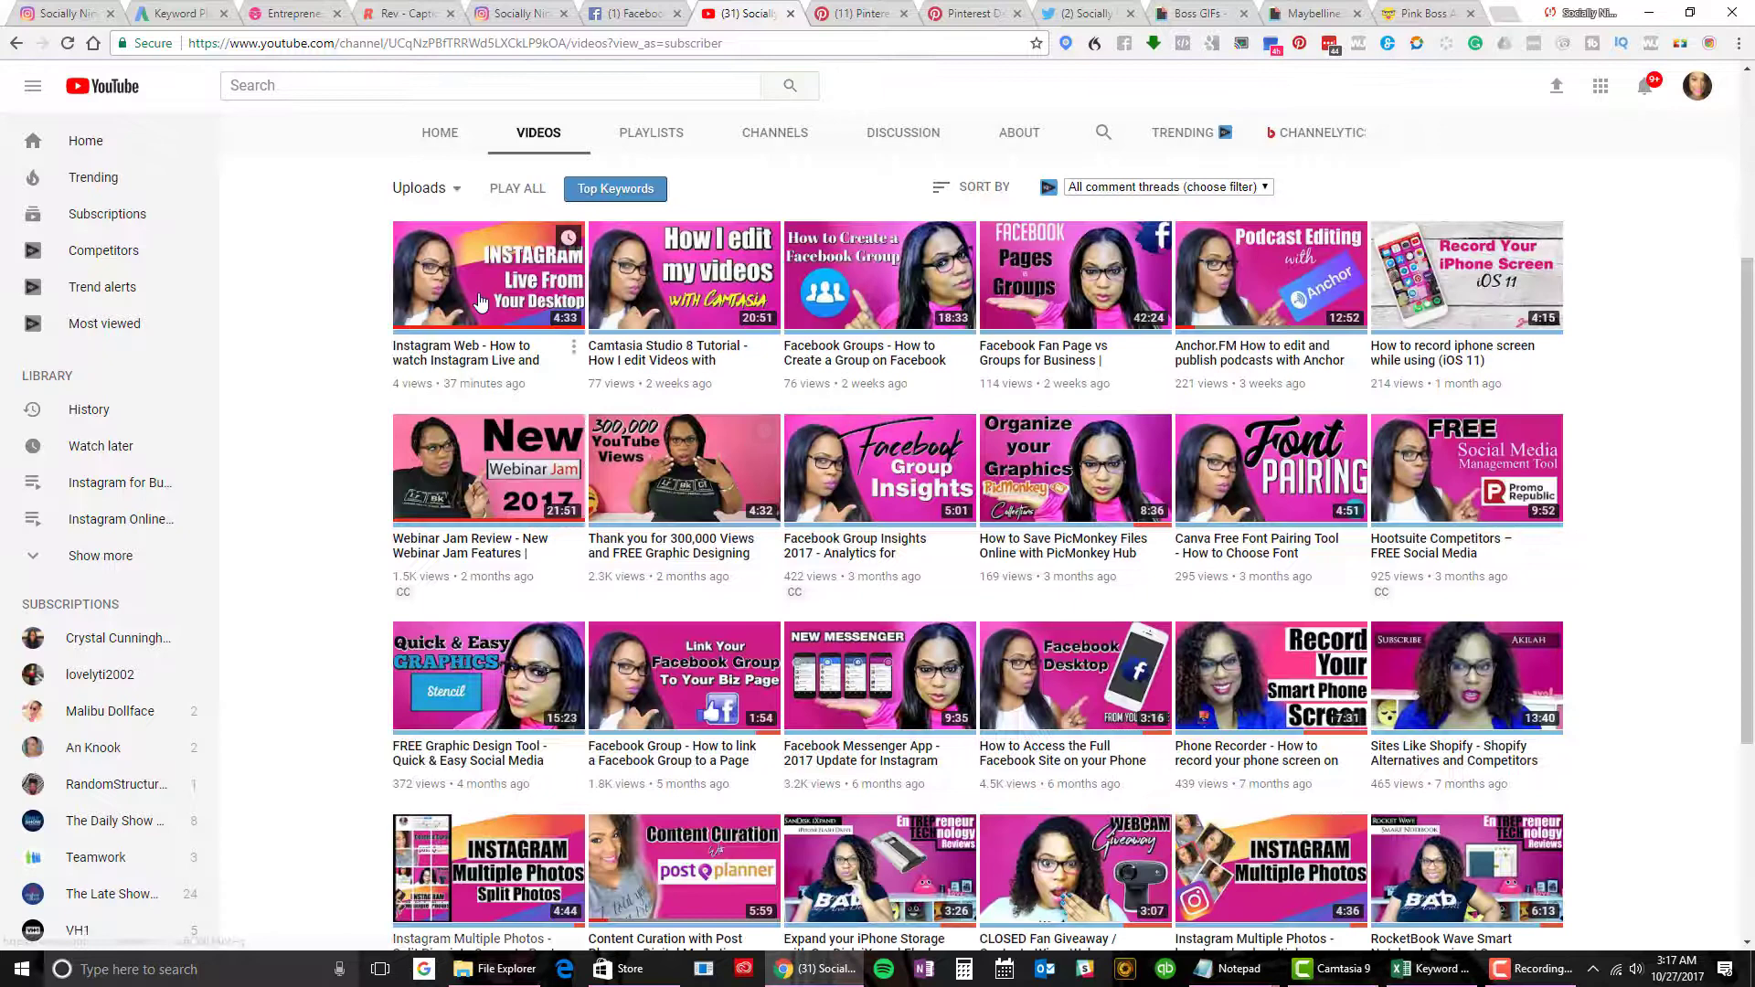
pyautogui.click(472, 359)
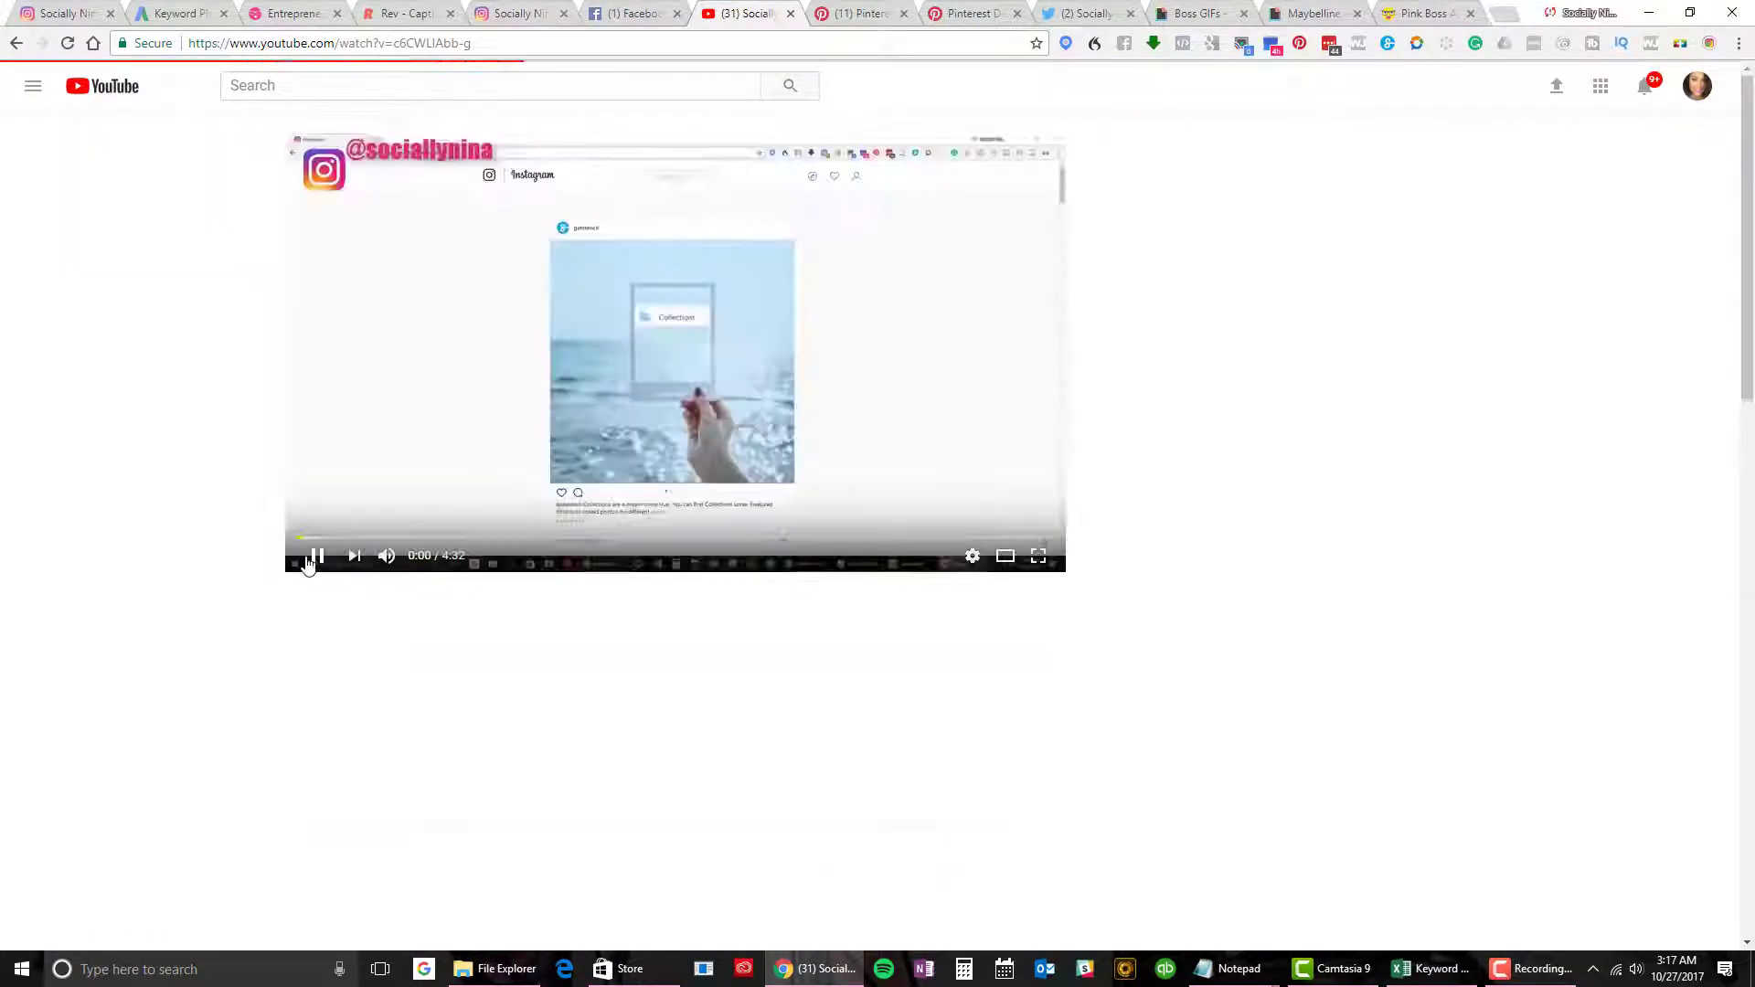
pyautogui.click(314, 561)
pyautogui.scroll(-2, 389, 652)
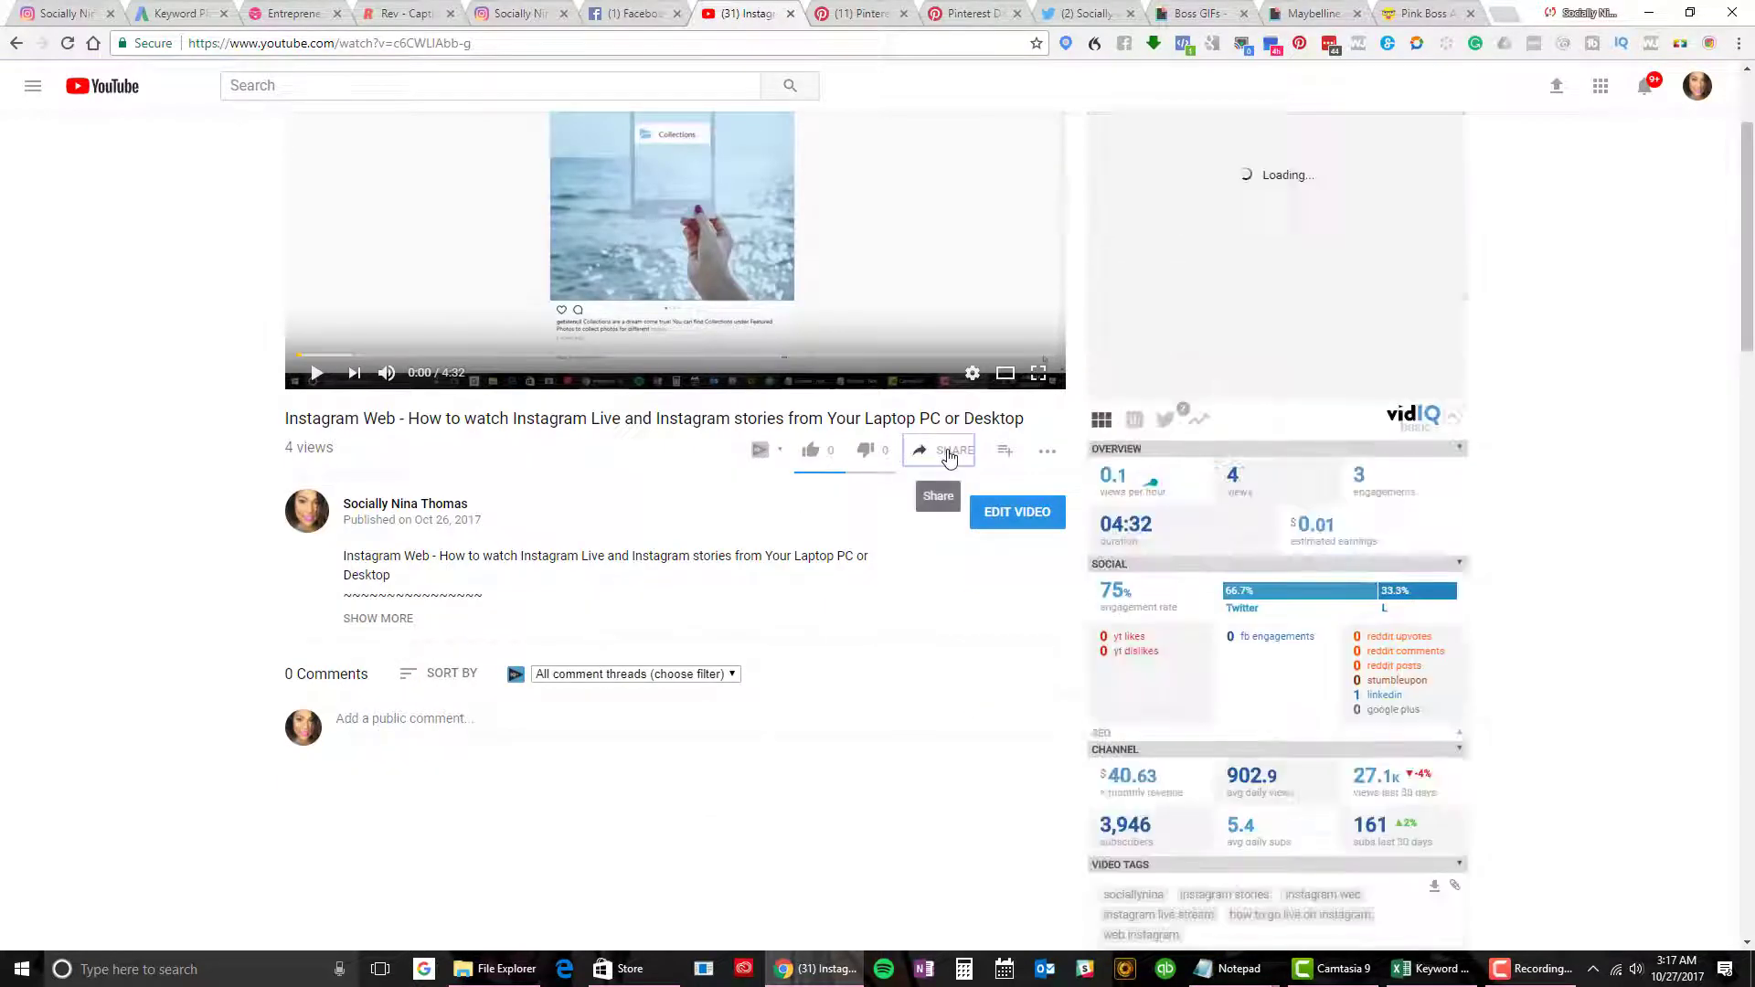
pyautogui.click(949, 454)
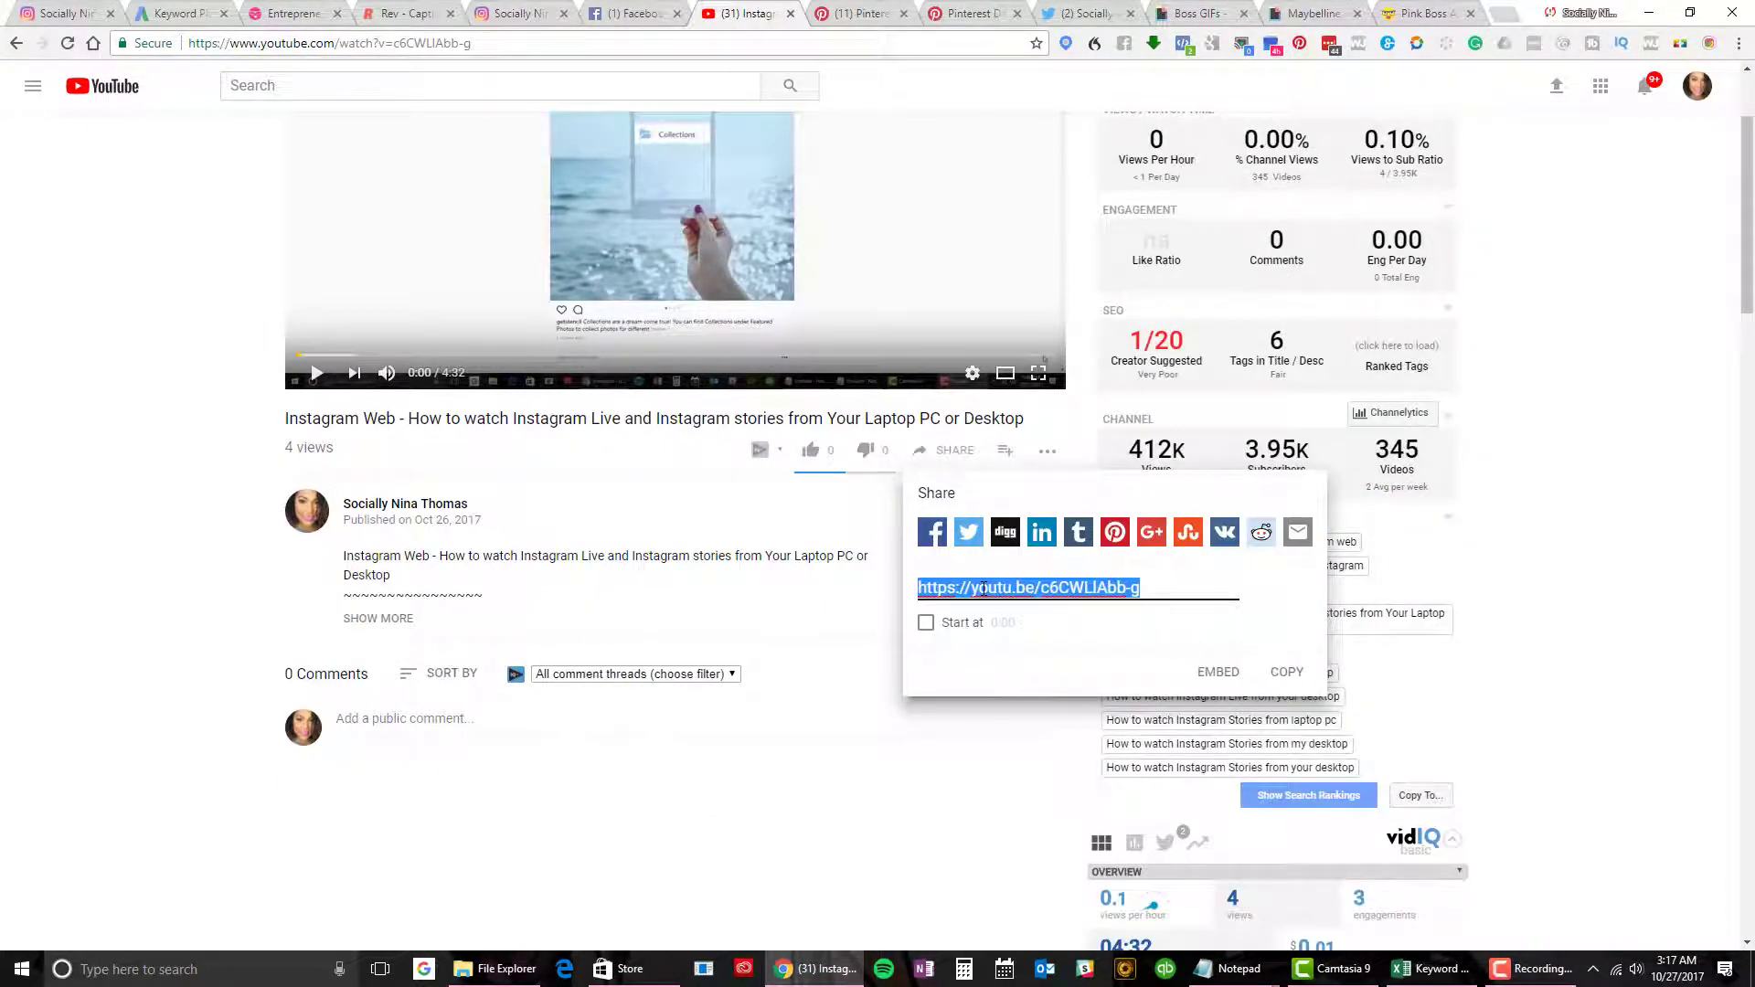
# - Open the Embed Video dialog and toggle Start at 0:00 on, then off again
pyautogui.click(1213, 678)
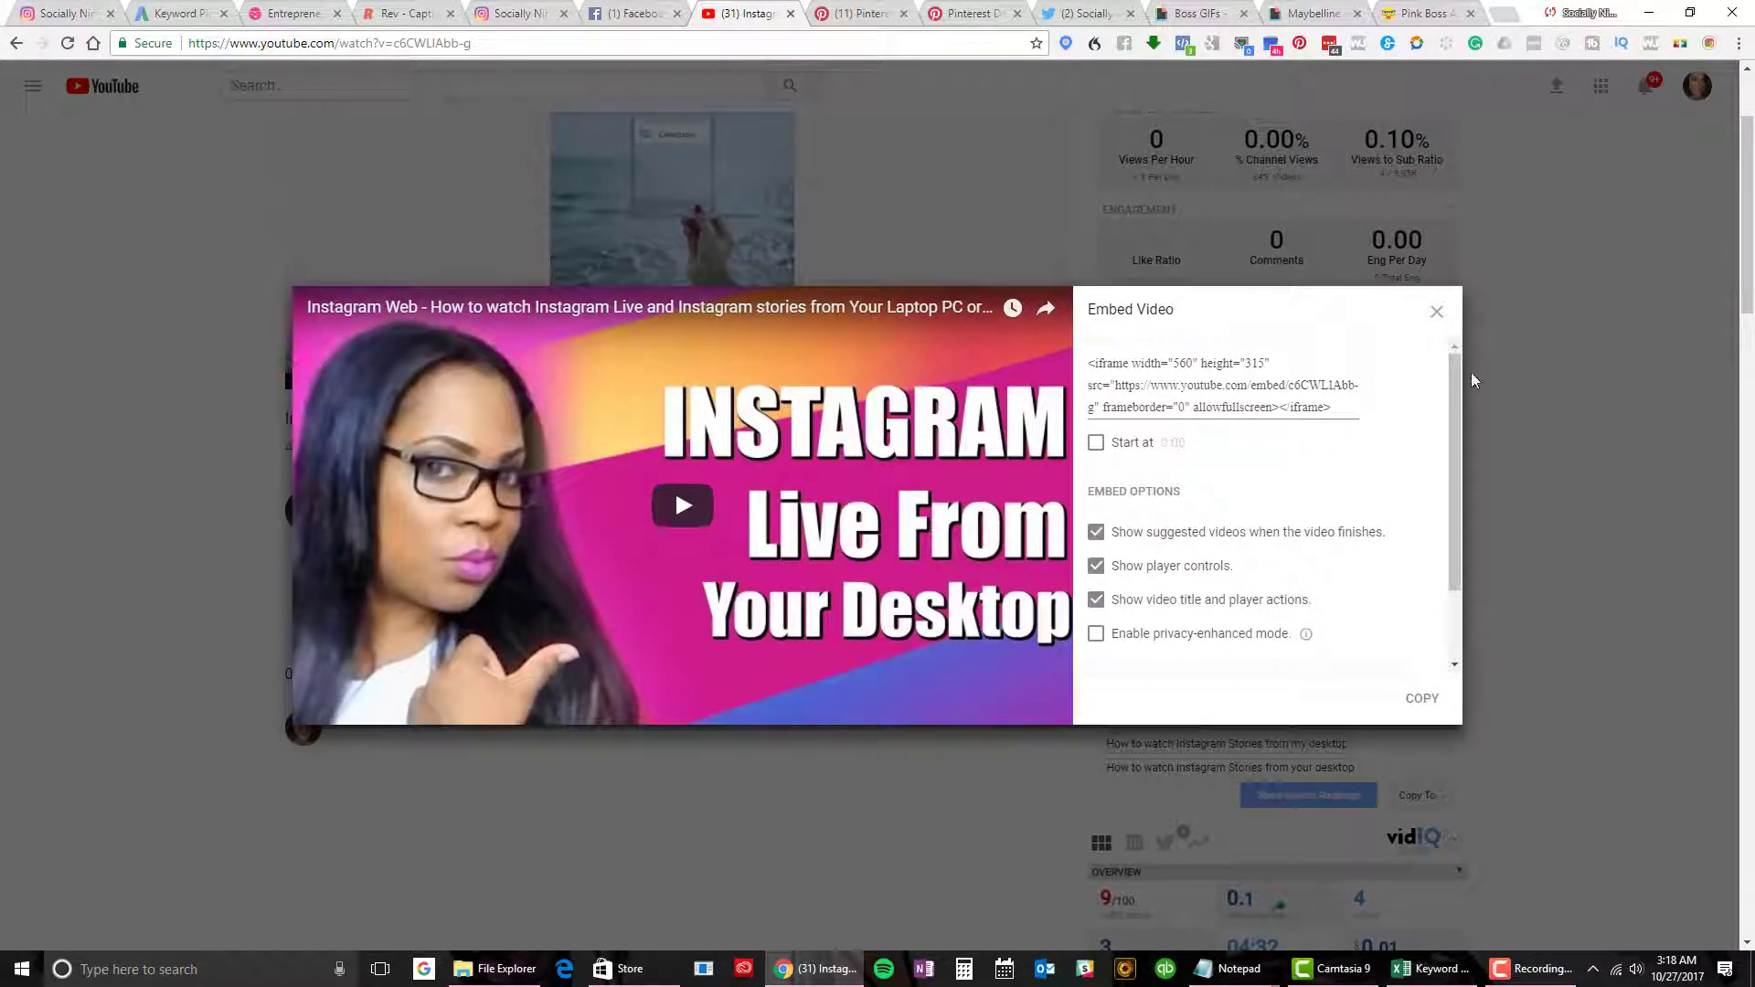
pyautogui.moveTo(1455, 393); pyautogui.dragTo(1461, 343)
pyautogui.click(1097, 443)
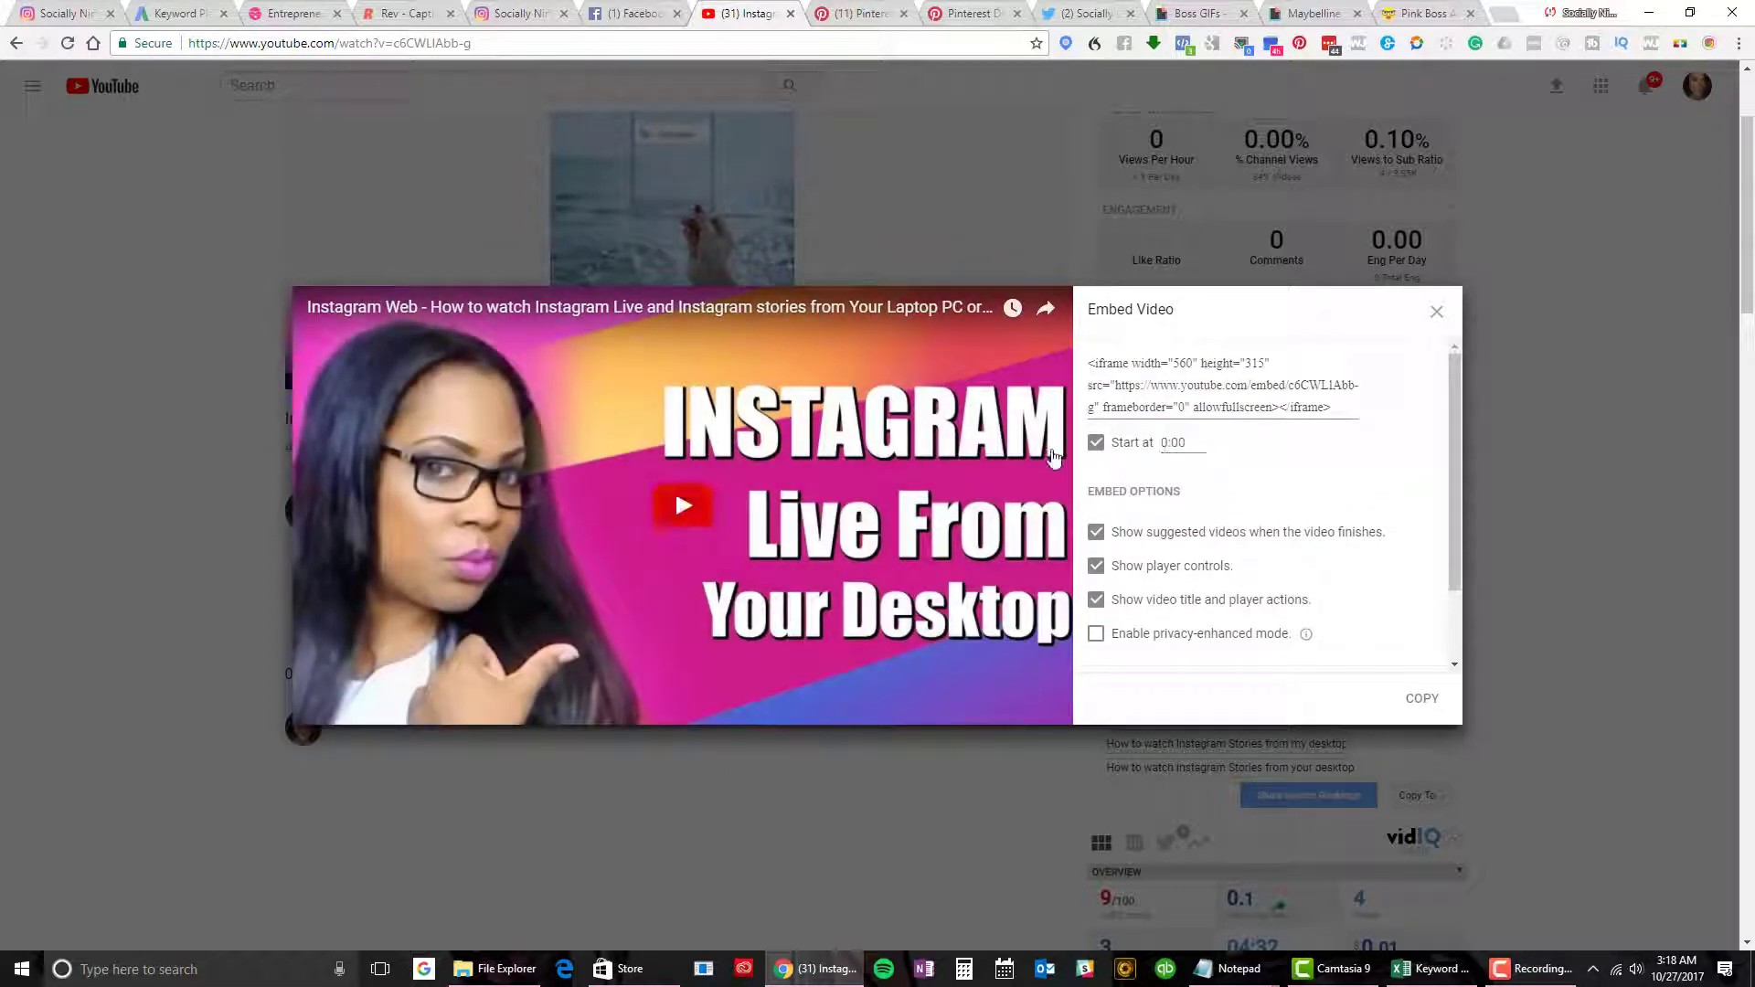
pyautogui.click(1097, 444)
pyautogui.scroll(-2, 1339, 485)
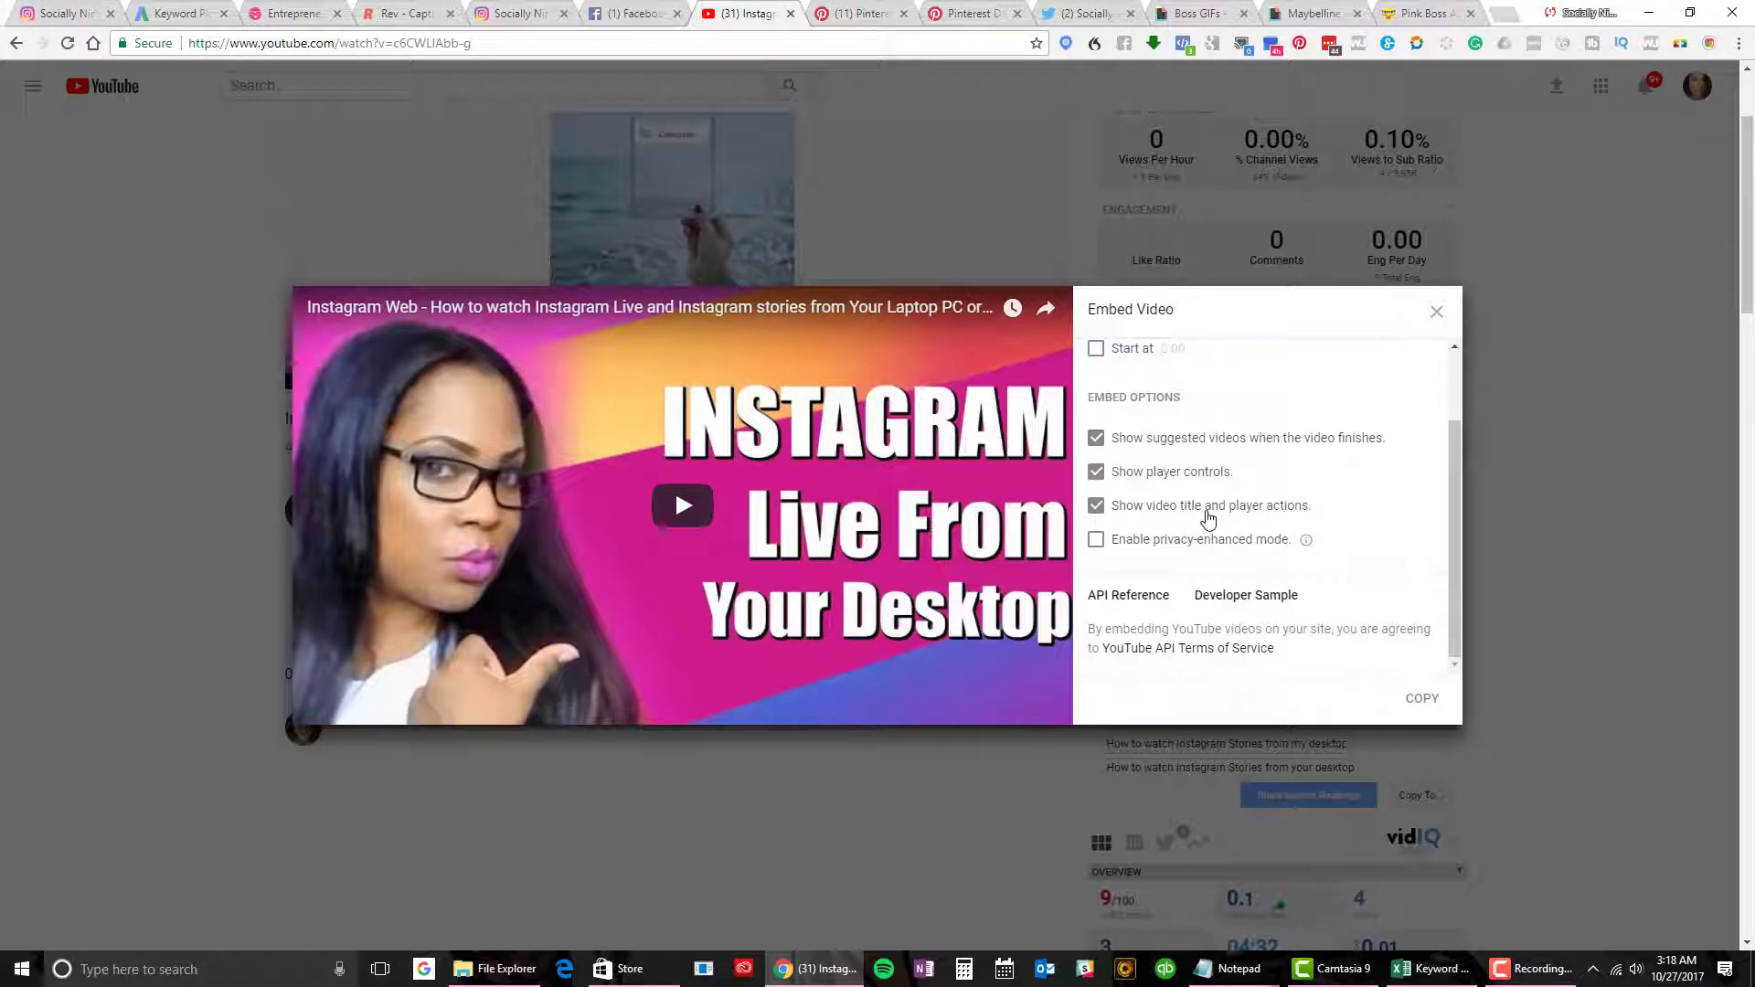
pyautogui.scroll(-2, 1212, 521)
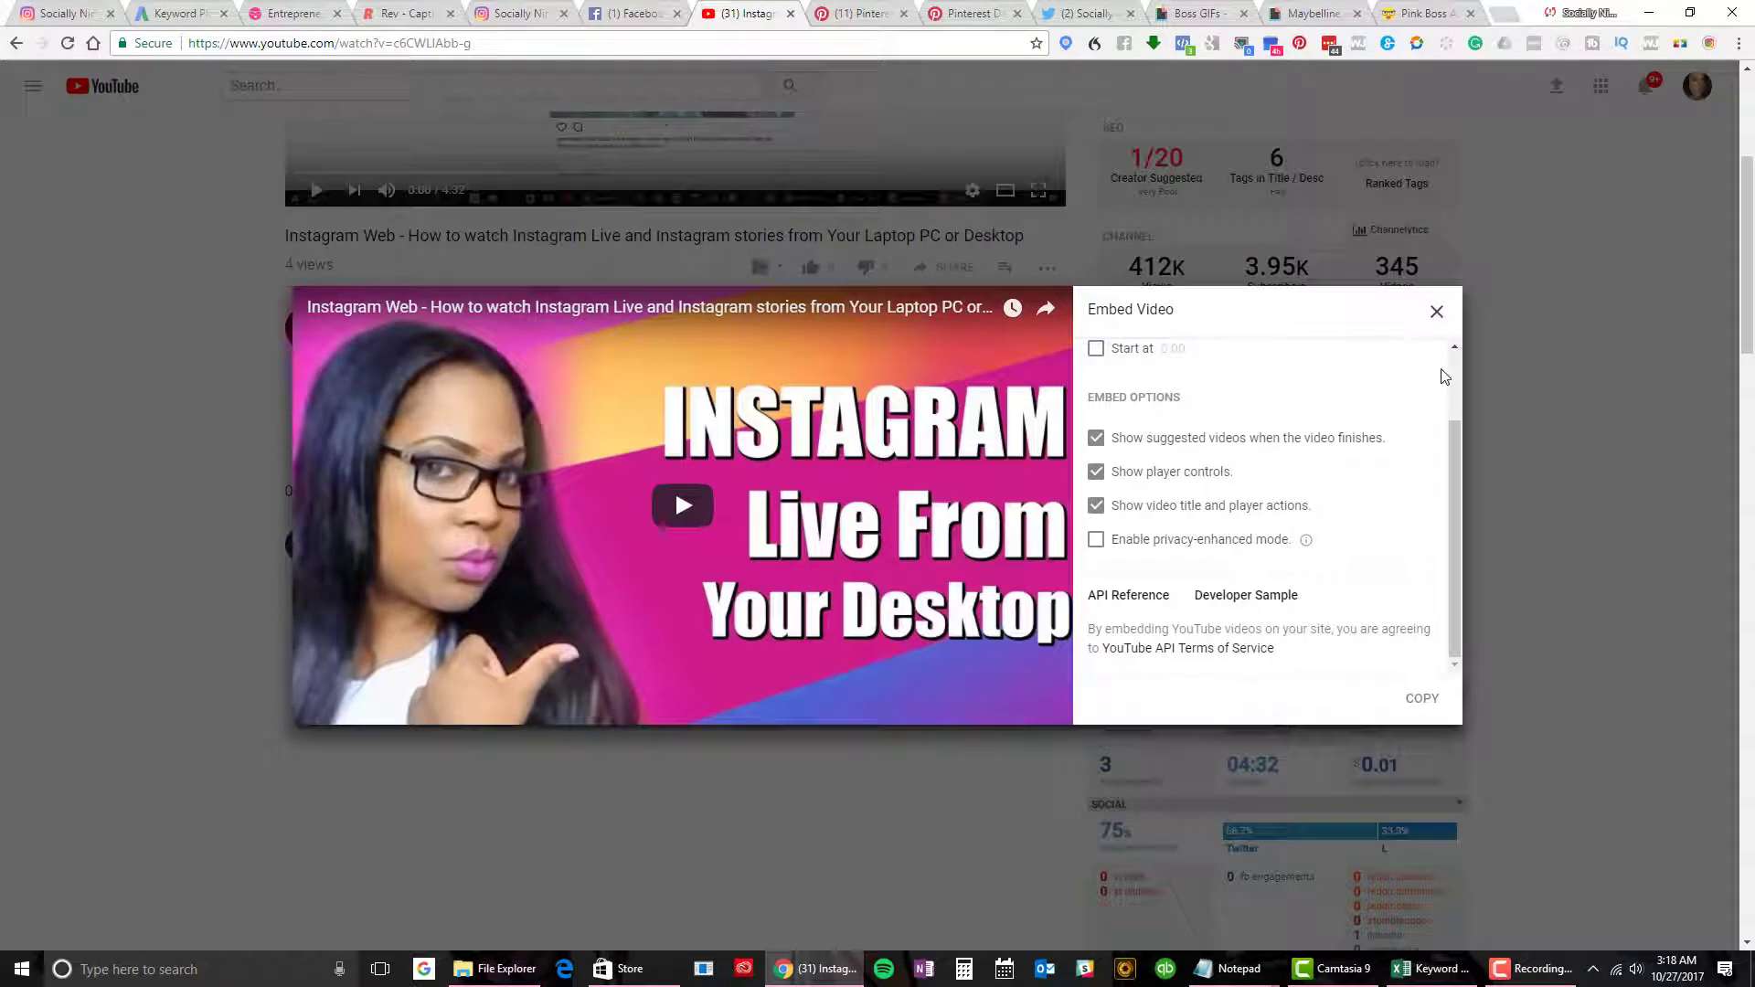
pyautogui.scroll(4, 1389, 477)
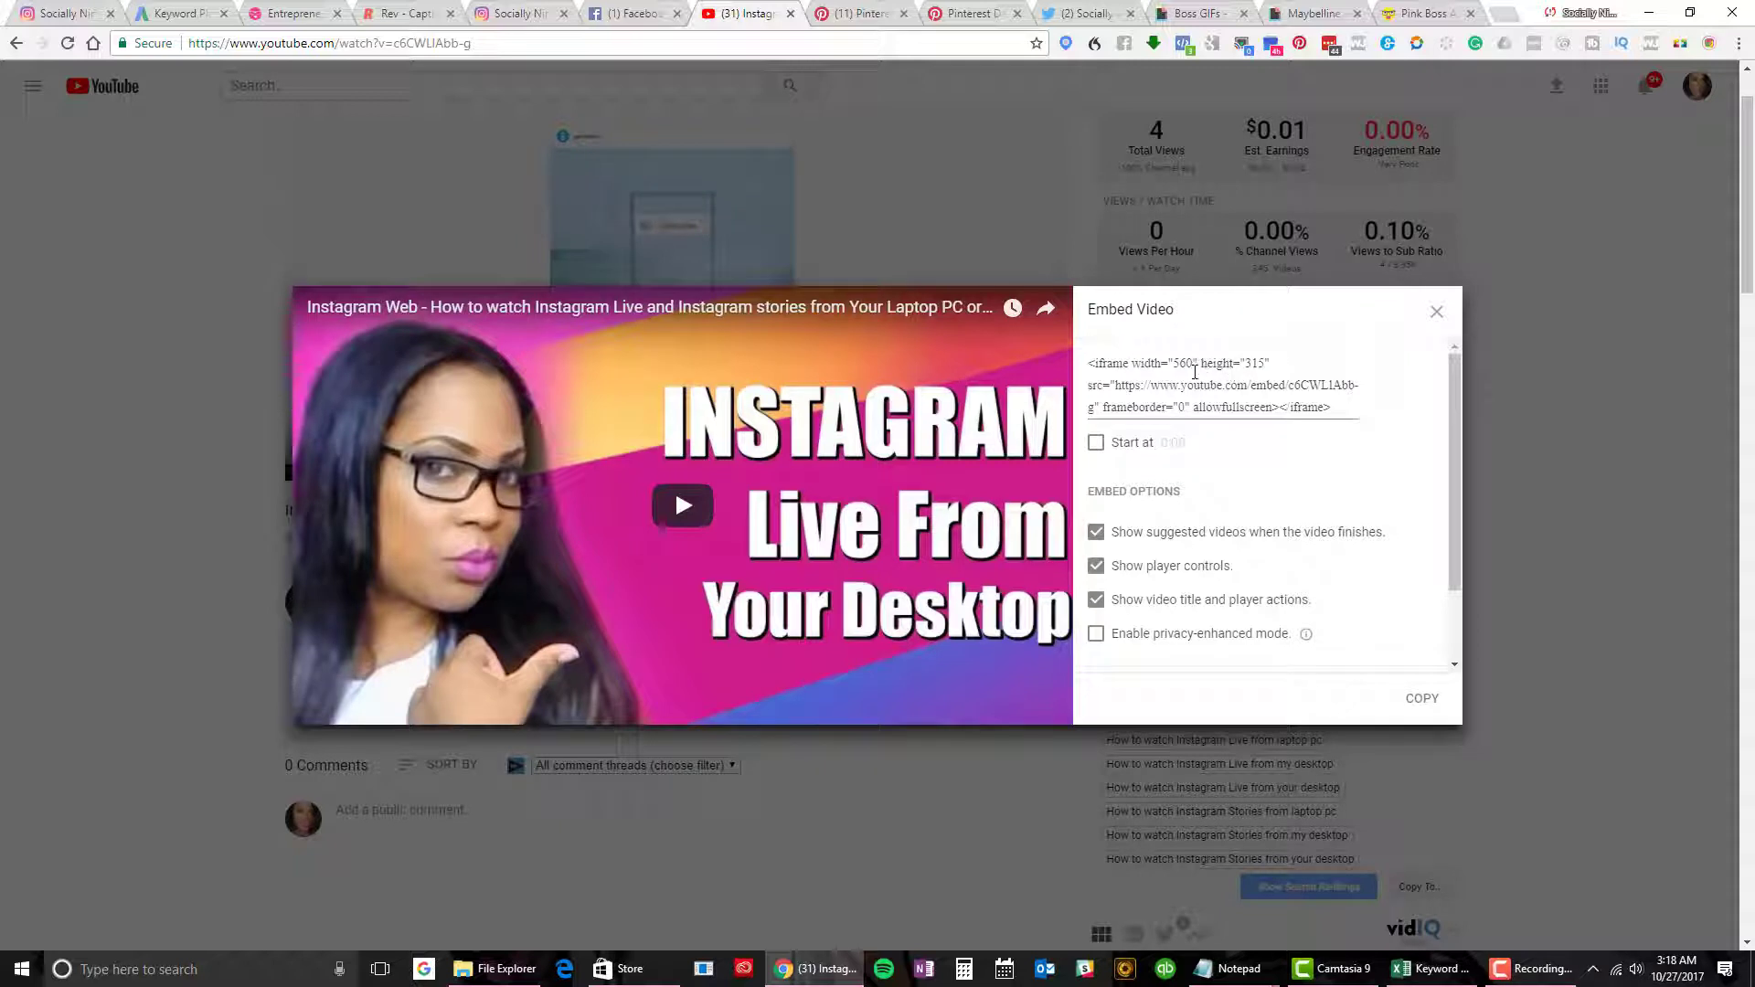
# - Select the entire 560×315 iframe embed code
pyautogui.moveTo(1194, 364); pyautogui.dragTo(1181, 365)
pyautogui.click(1267, 366)
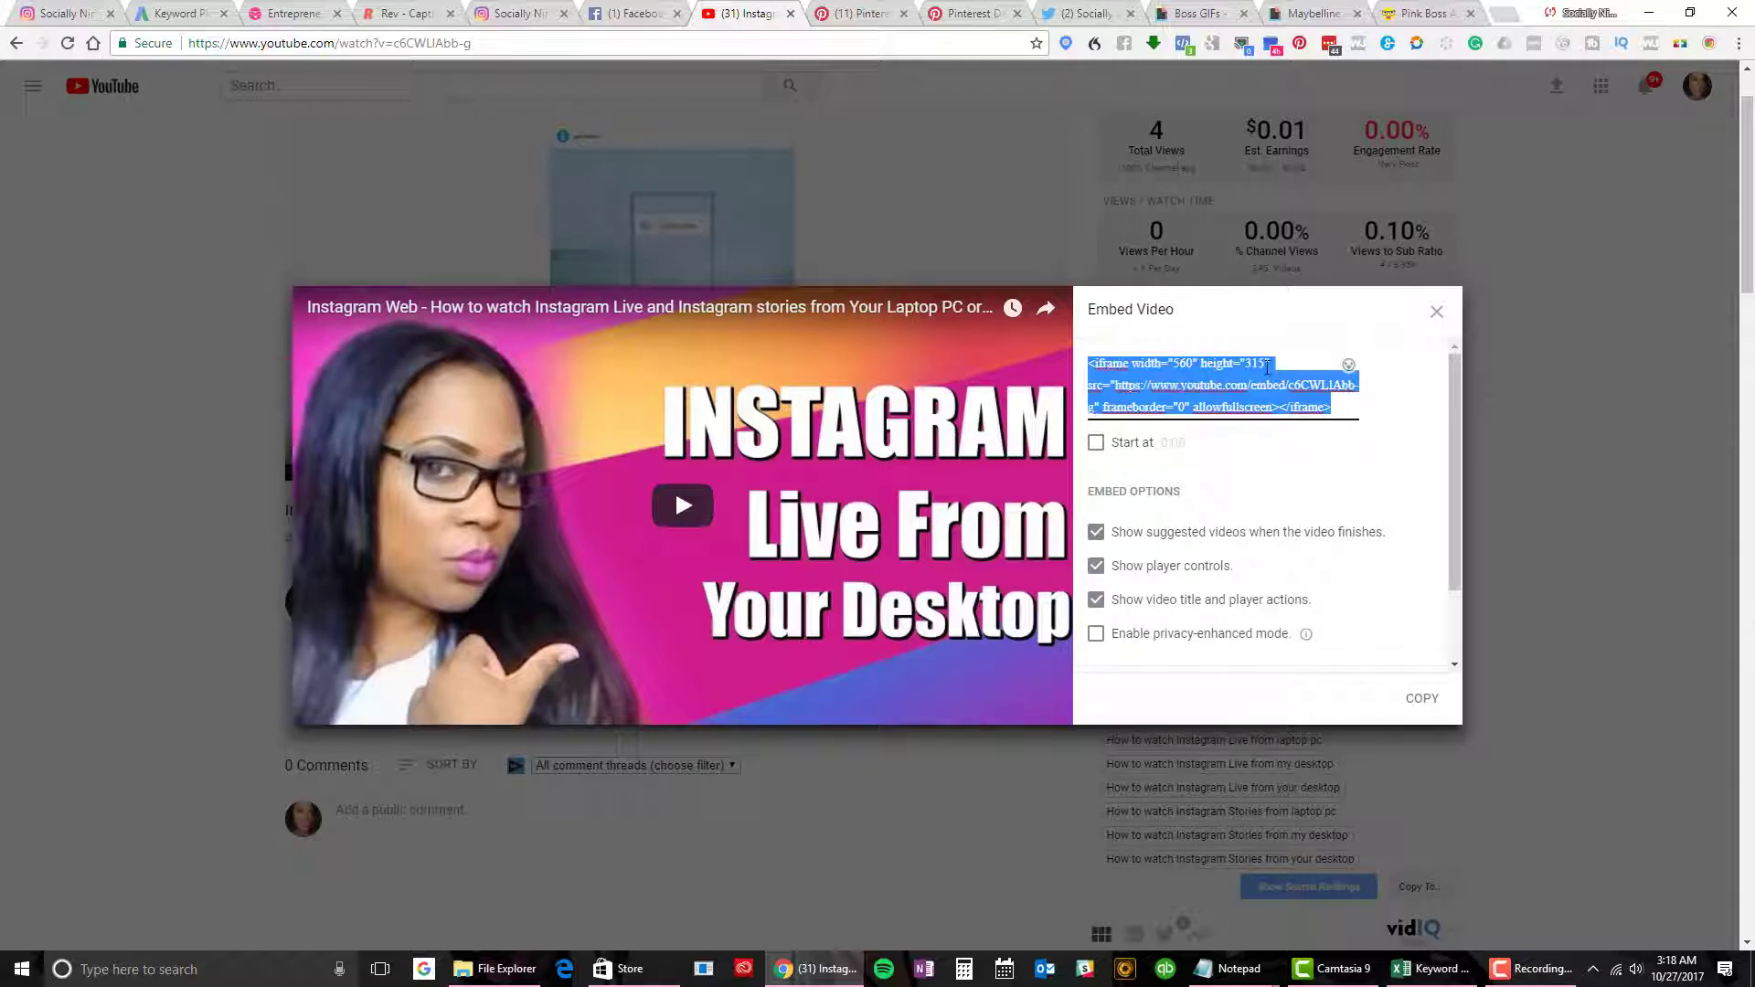
pyautogui.click(1265, 365)
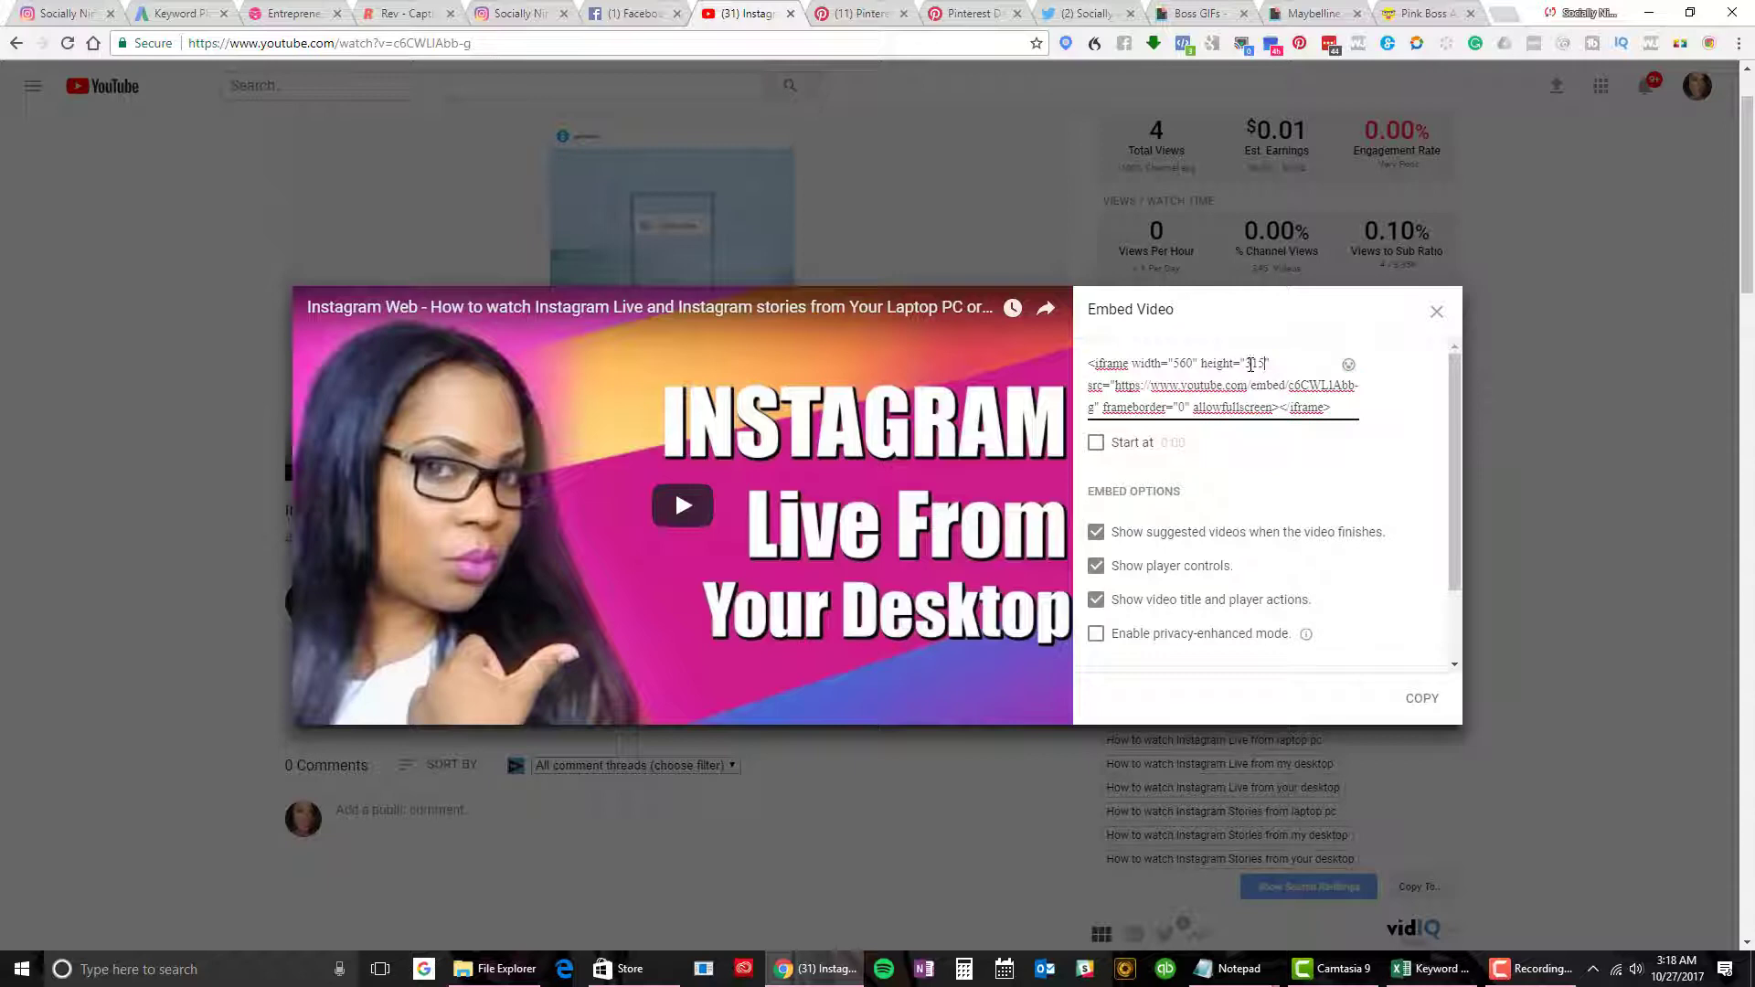
pyautogui.click(1250, 385)
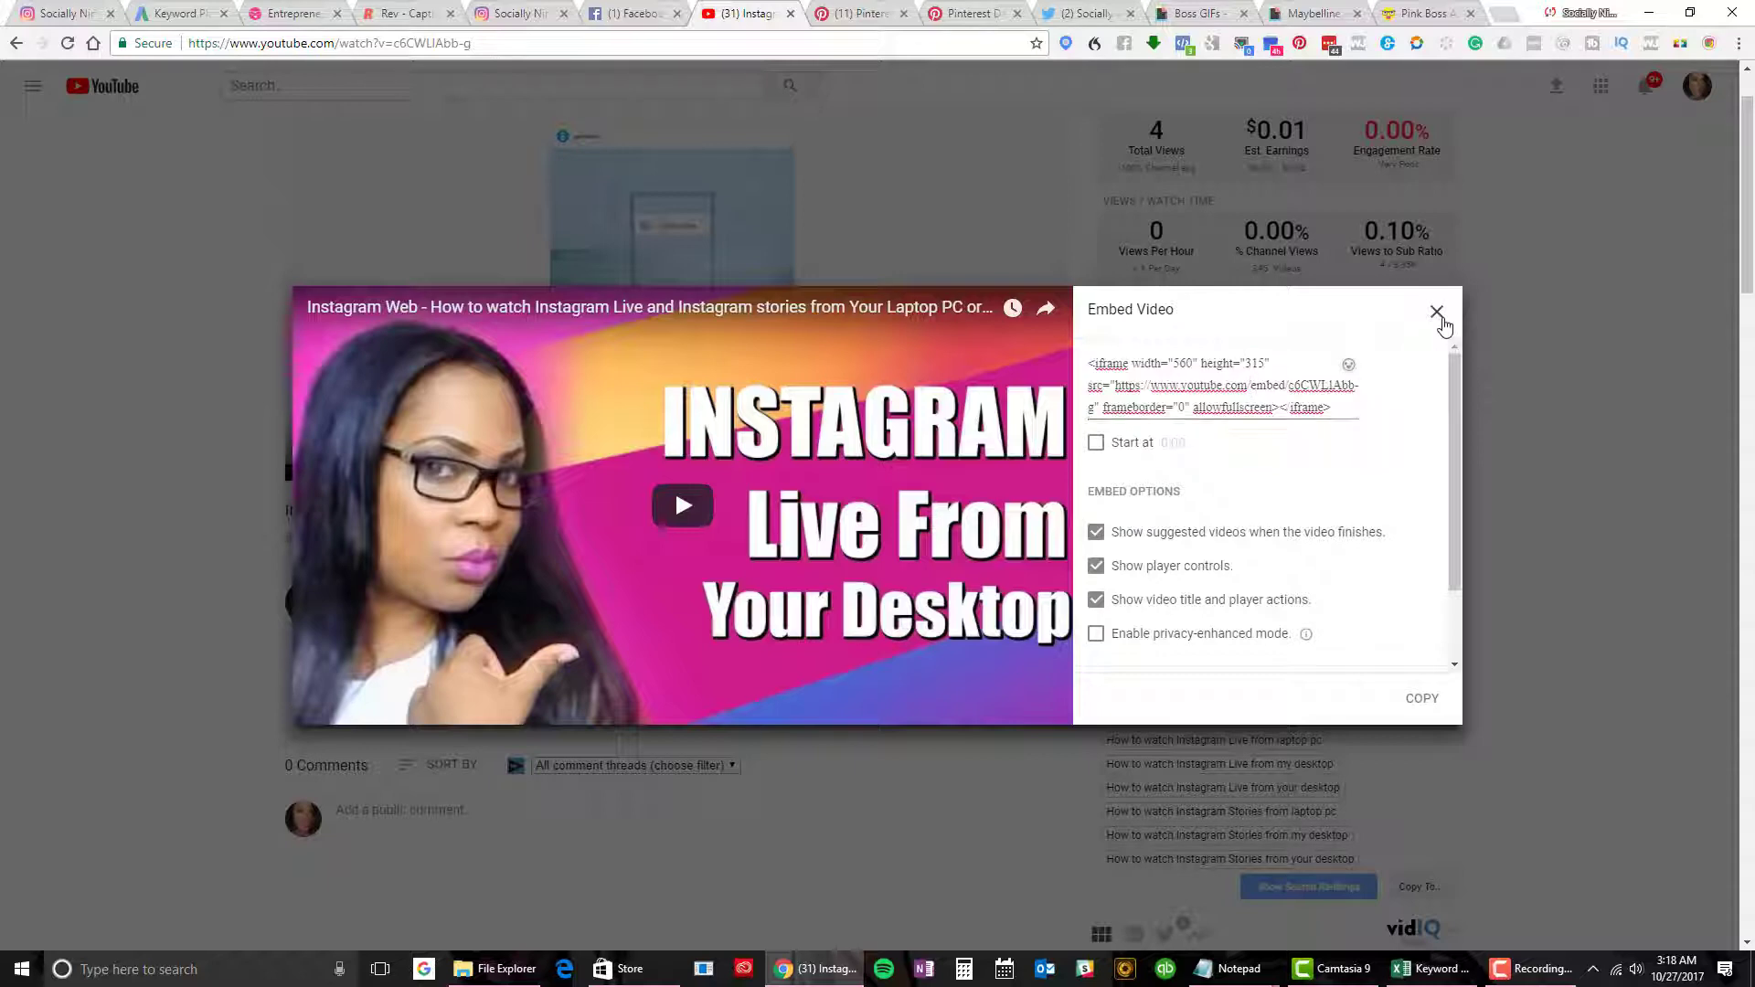
# - Close the YouTube embed dialog and the open Facebook chat windows
pyautogui.click(1437, 313)
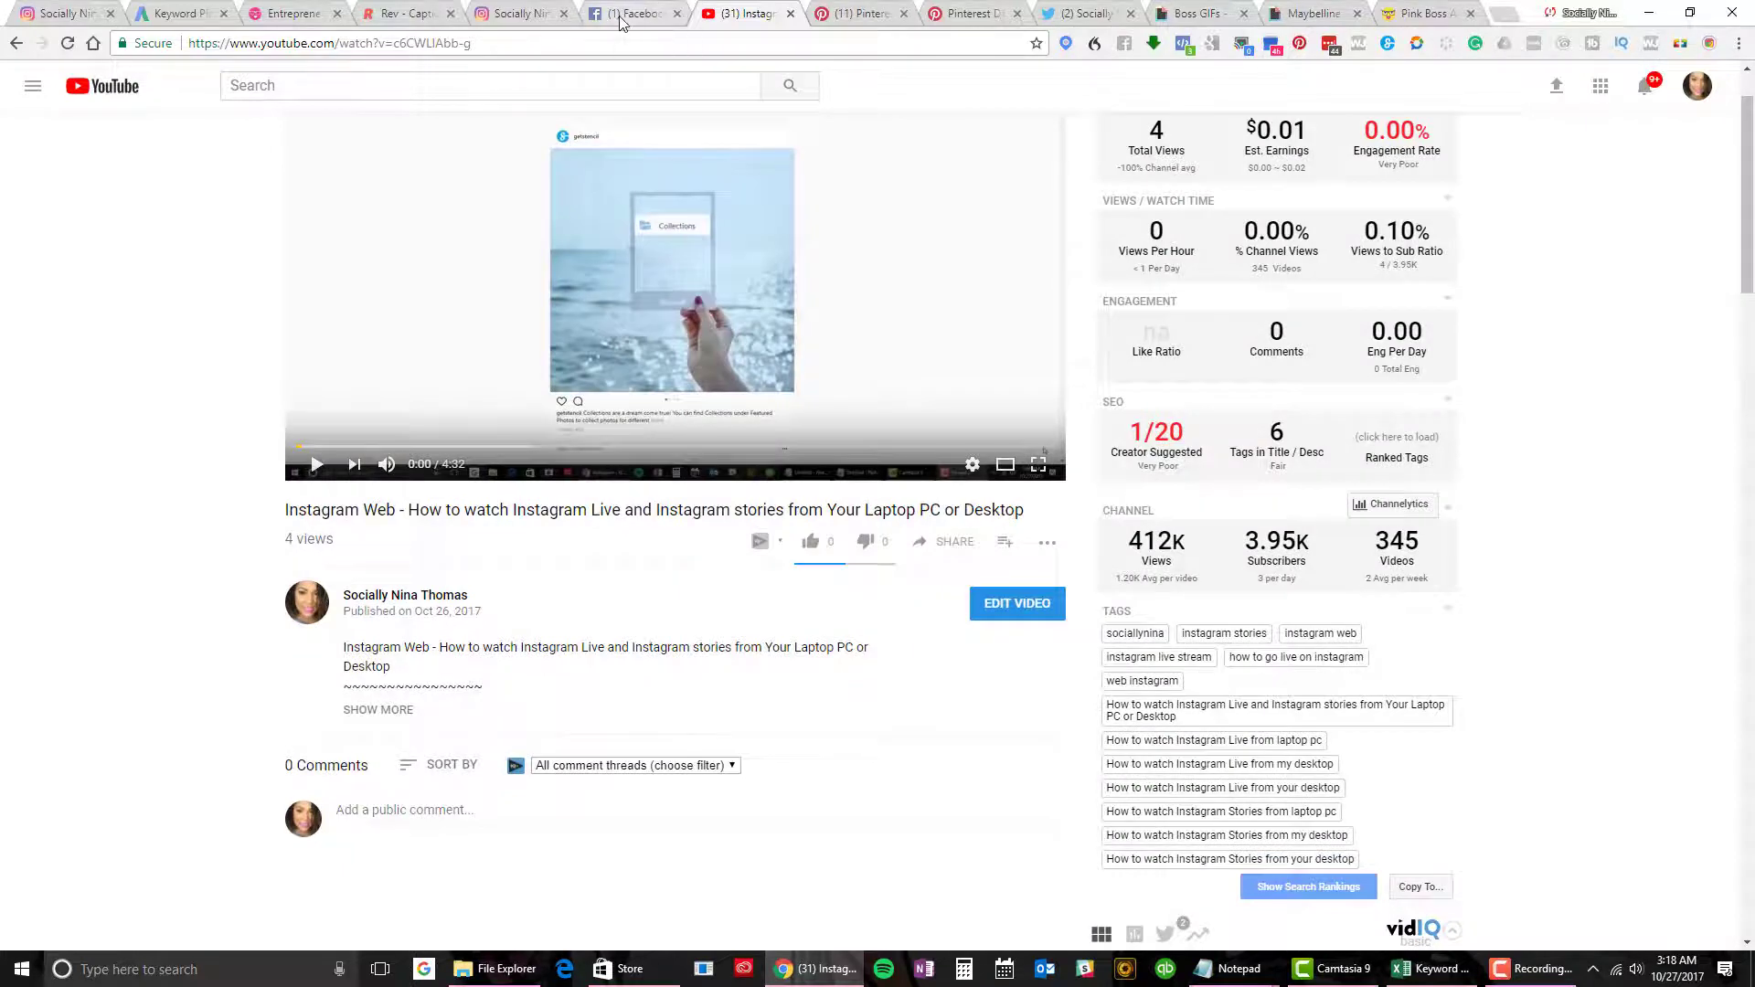
pyautogui.click(630, 14)
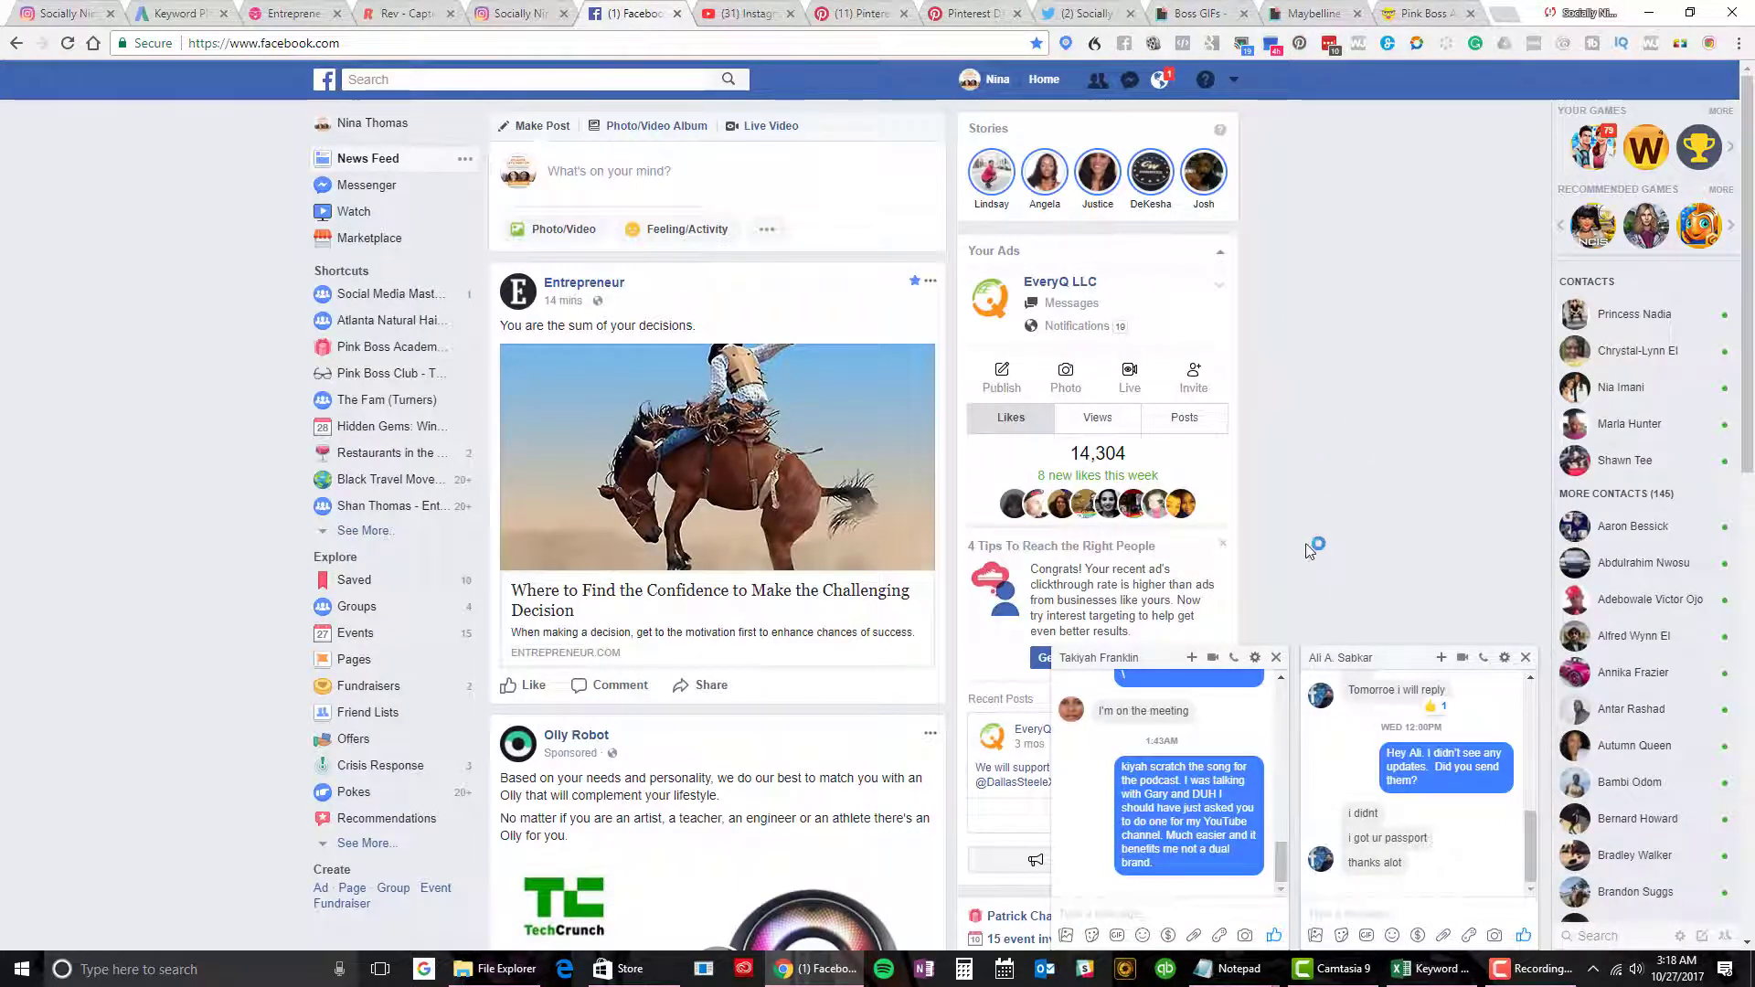
pyautogui.click(1276, 658)
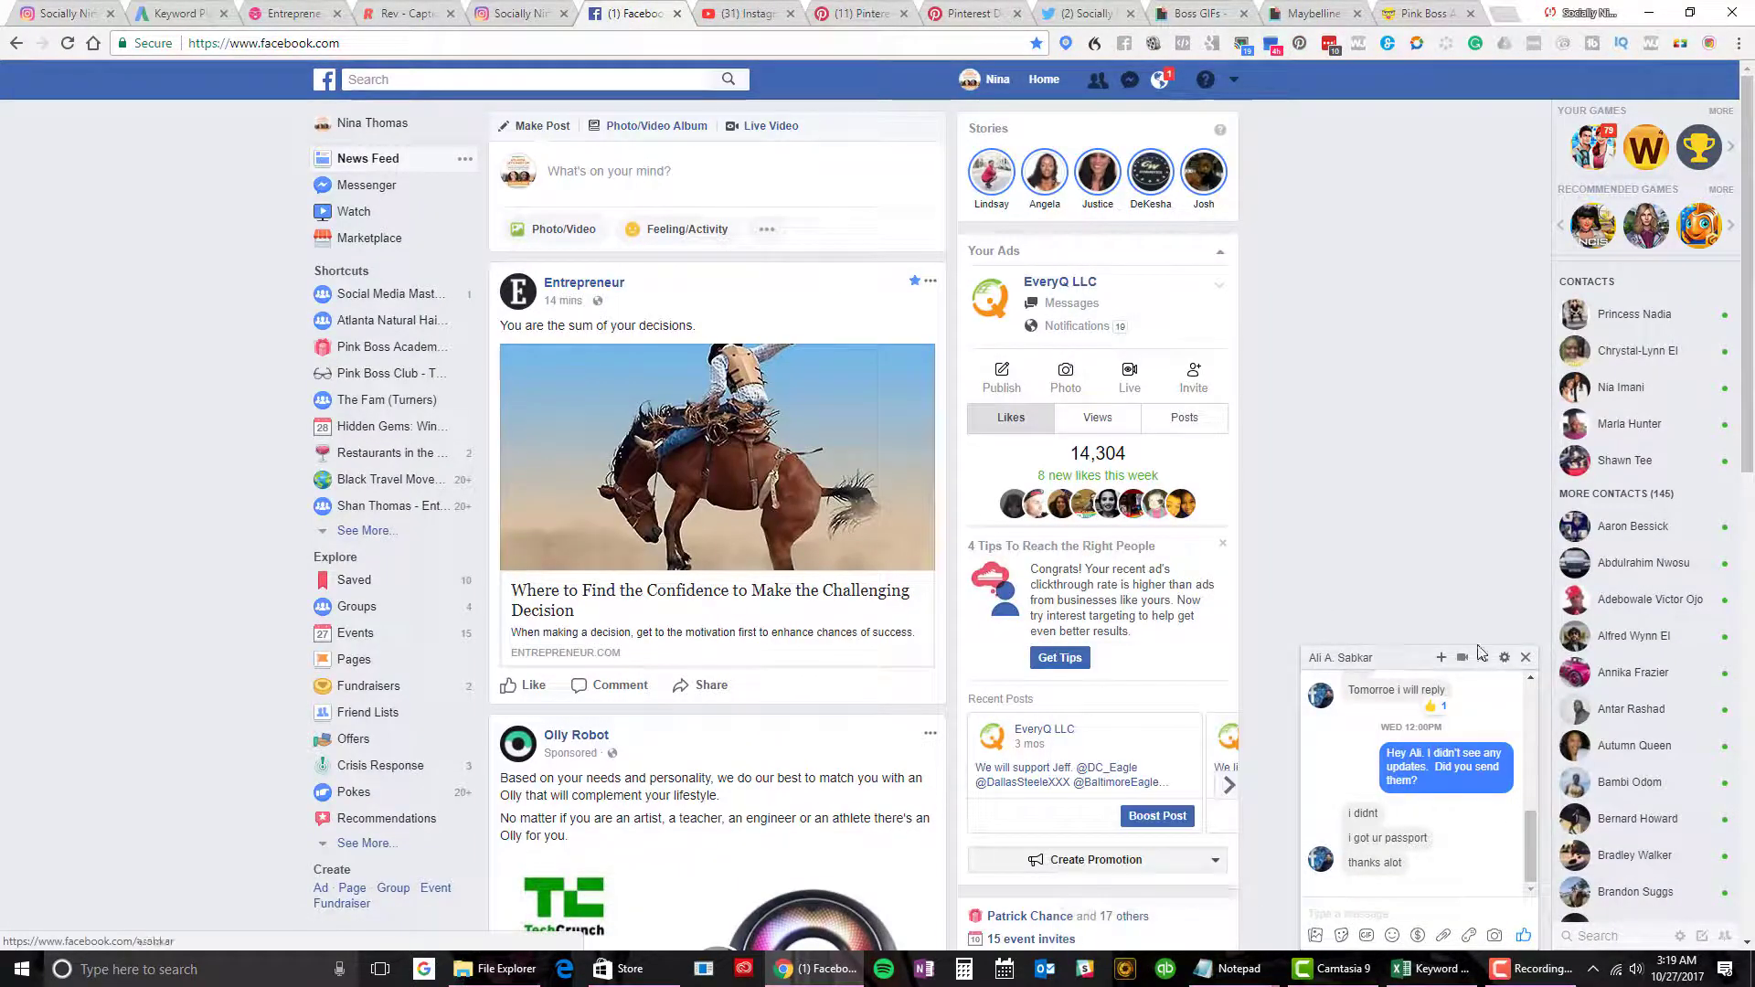
pyautogui.click(1524, 659)
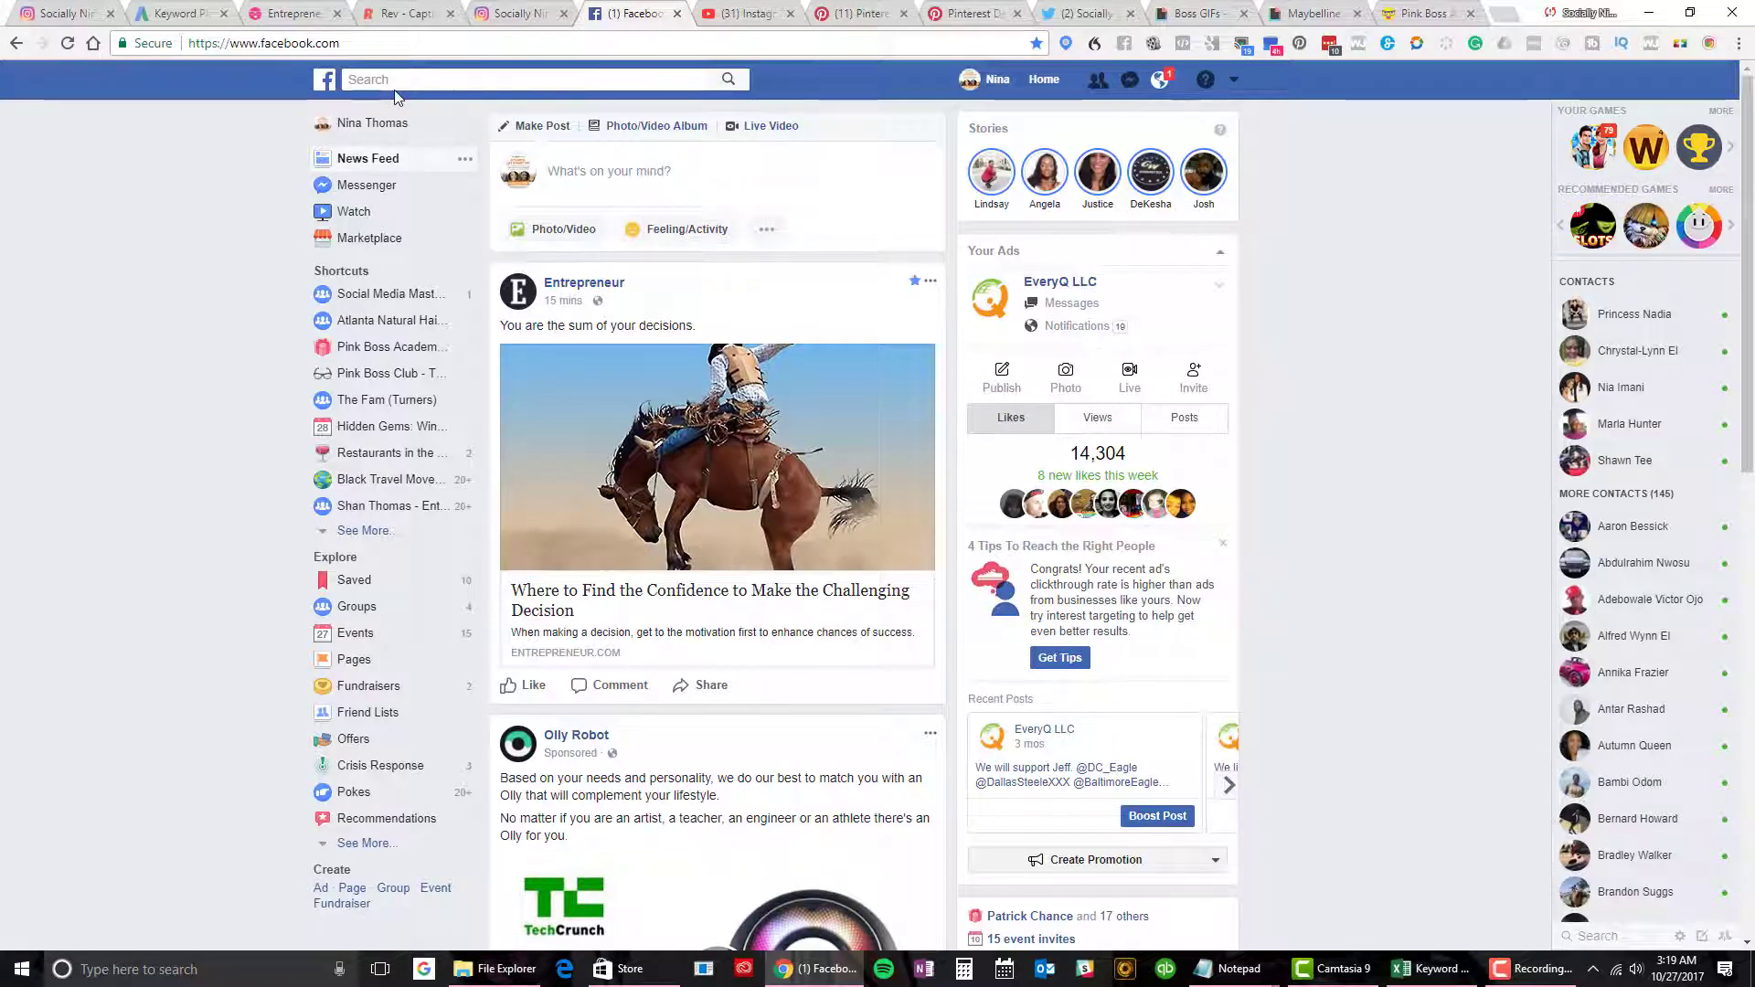
# - Search Facebook for 'socially nina' and open the Socially Nina page
pyautogui.click(435, 78)
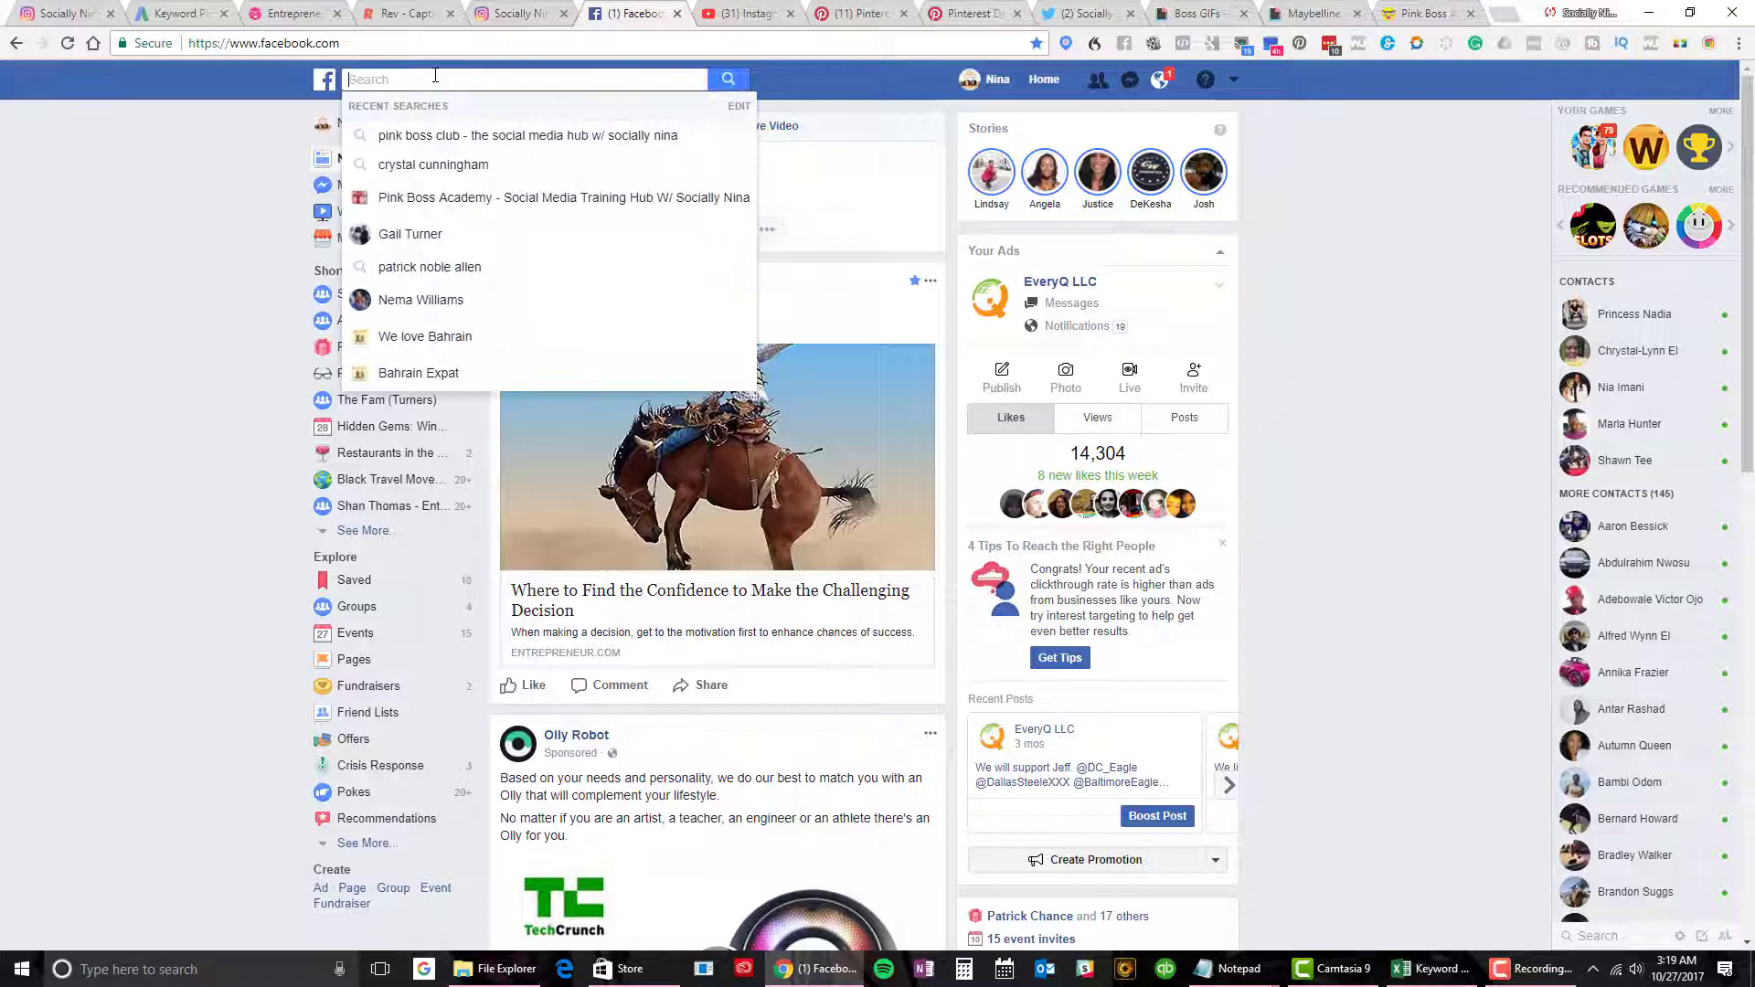
pyautogui.write('socially ni')
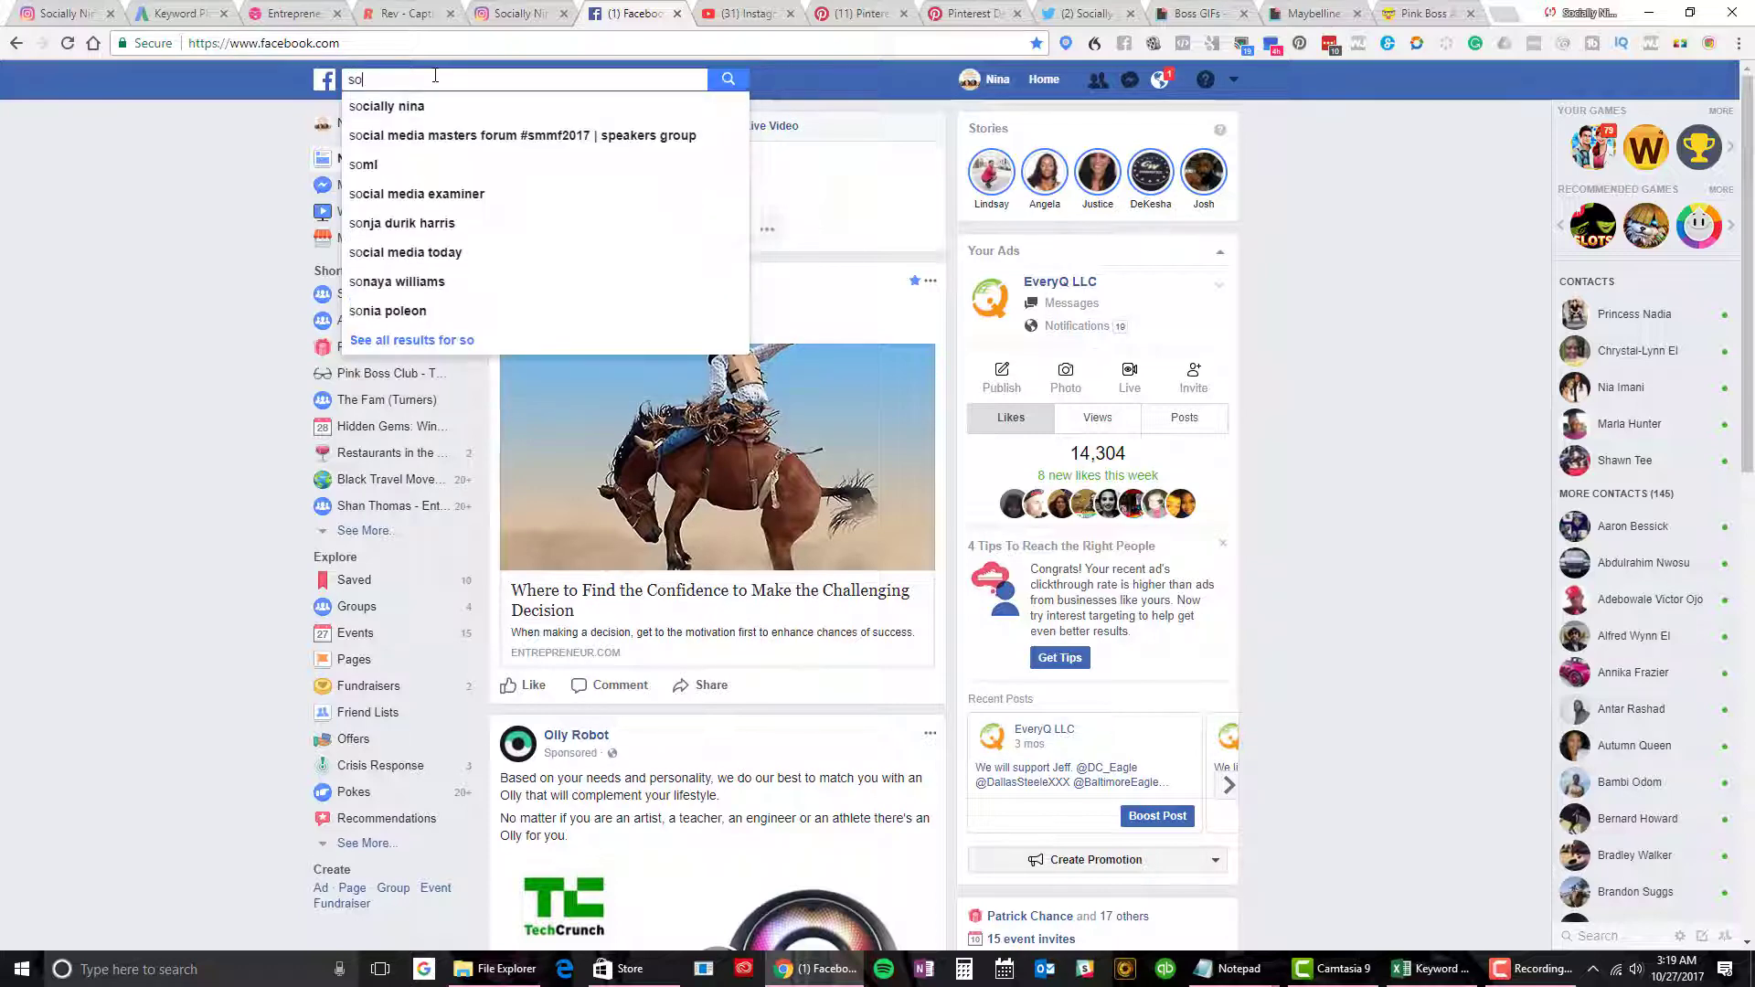
pyautogui.click(443, 110)
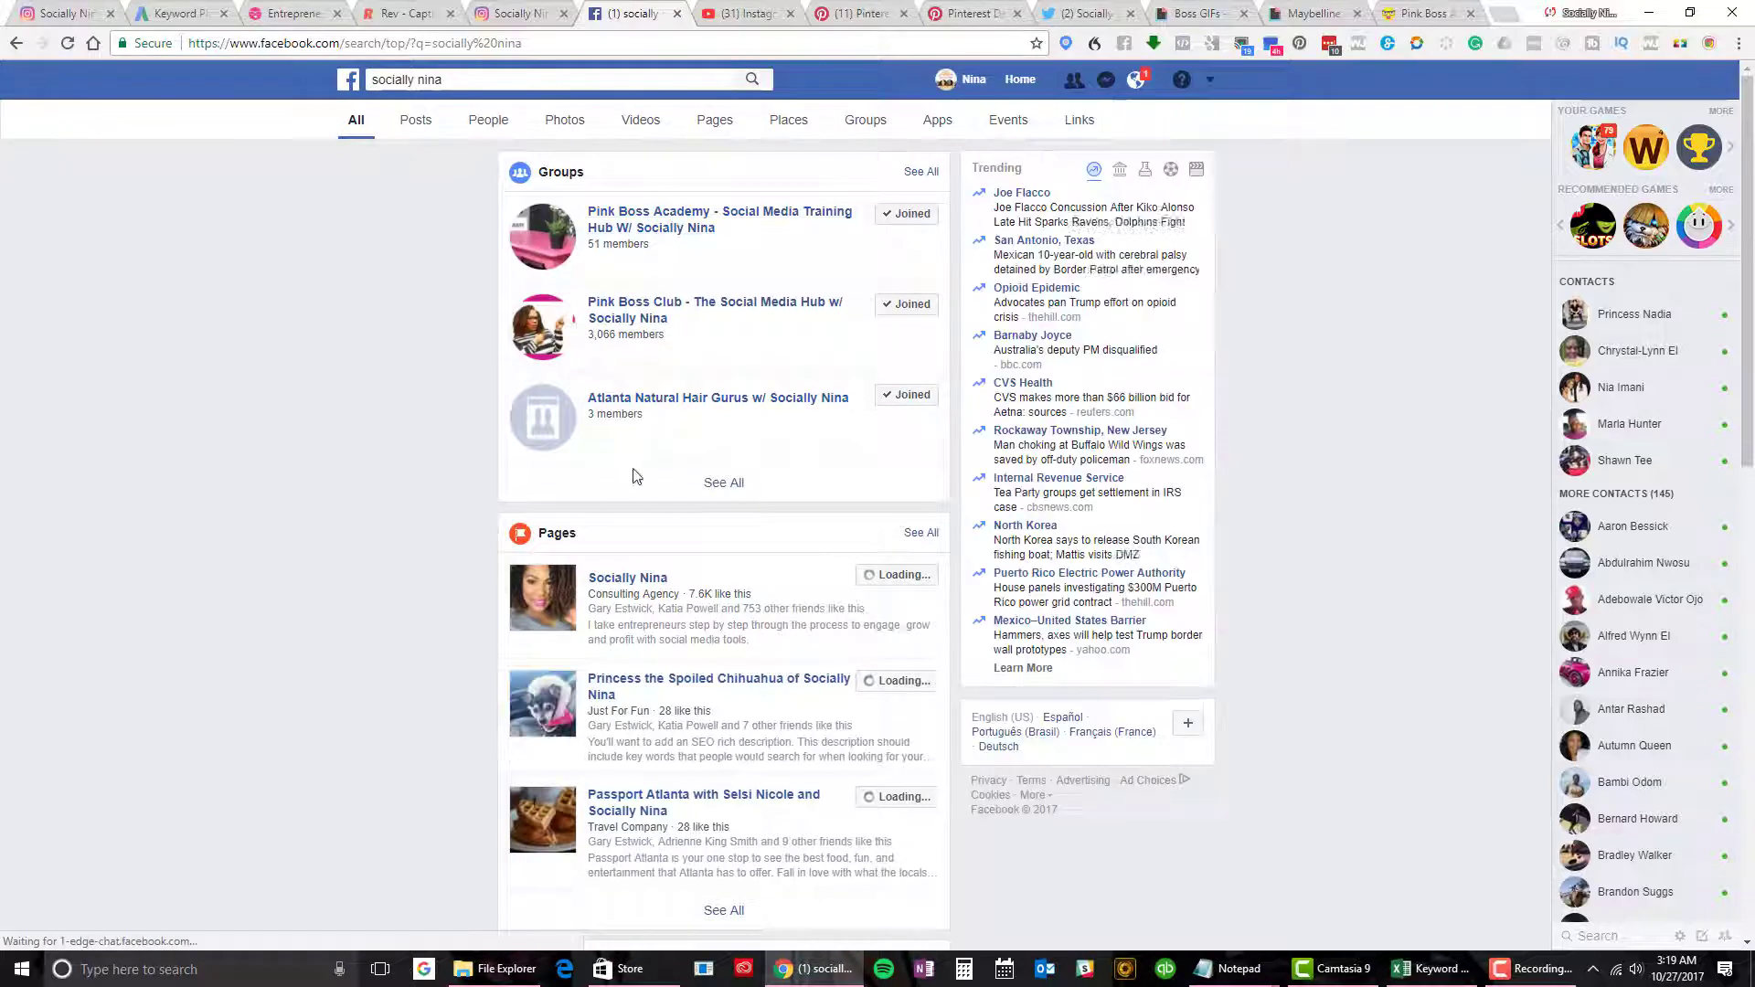
pyautogui.click(627, 580)
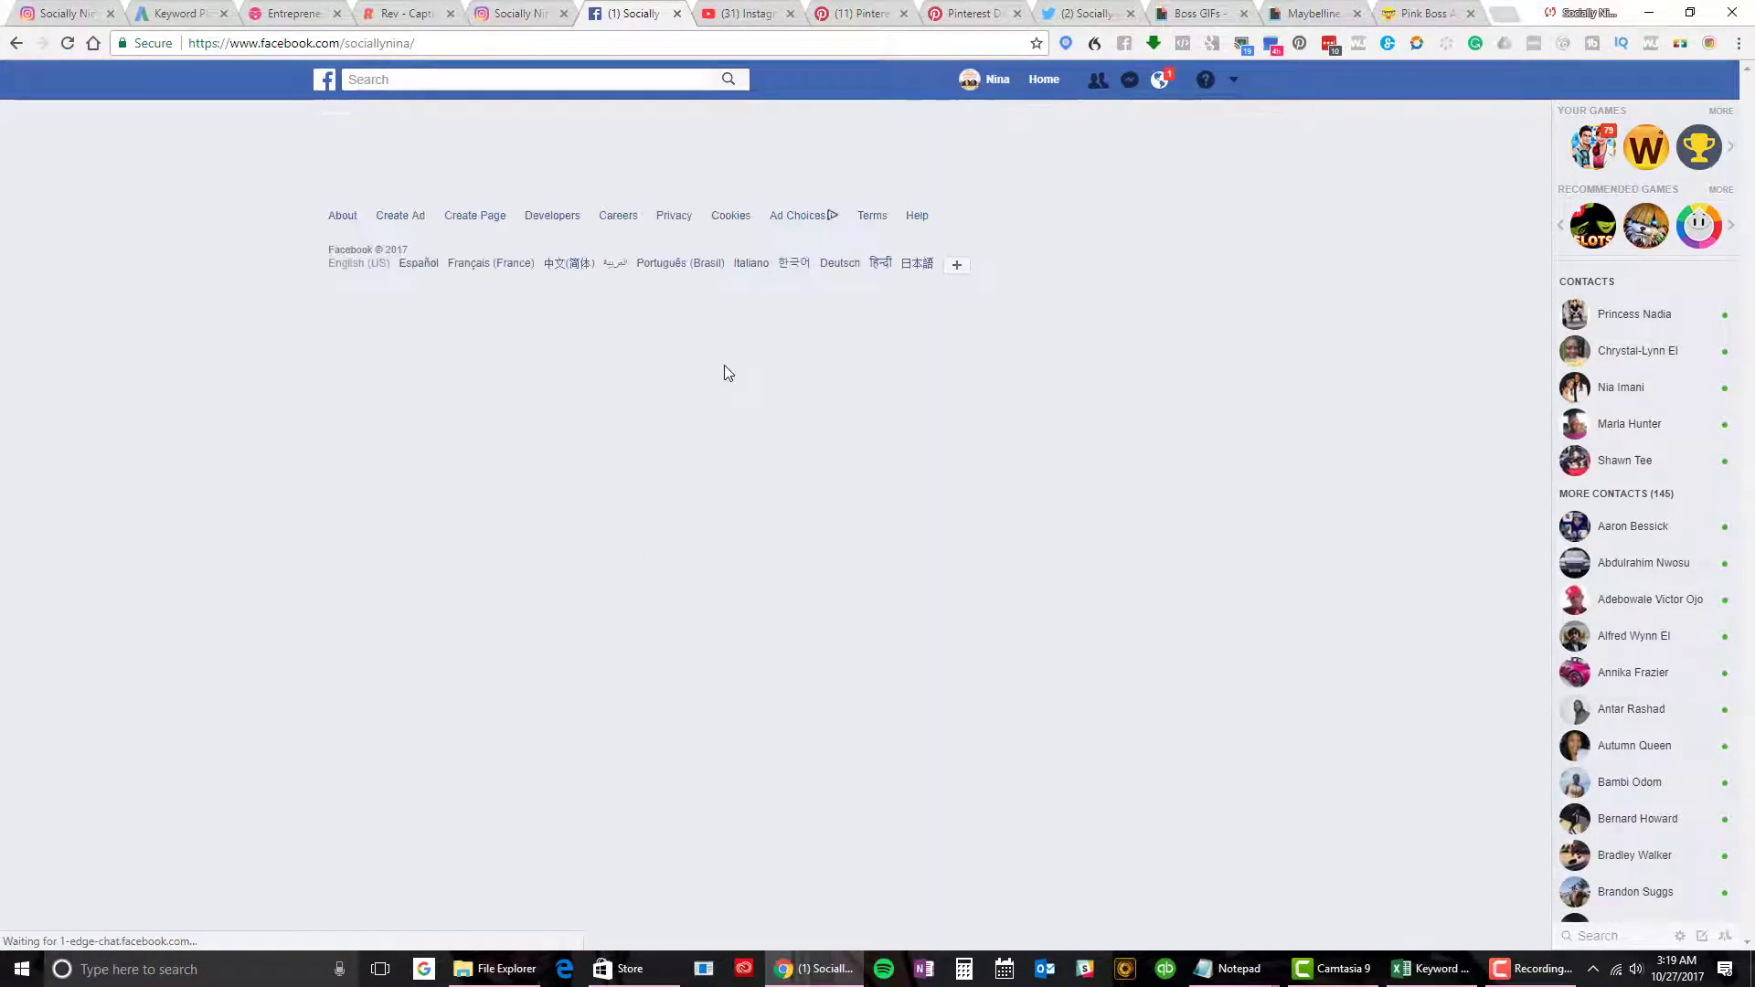
# - Get the Instagram Advertising Tool post's embed code, retrying after a stall, and show its preview
pyautogui.scroll(-10, 724, 365)
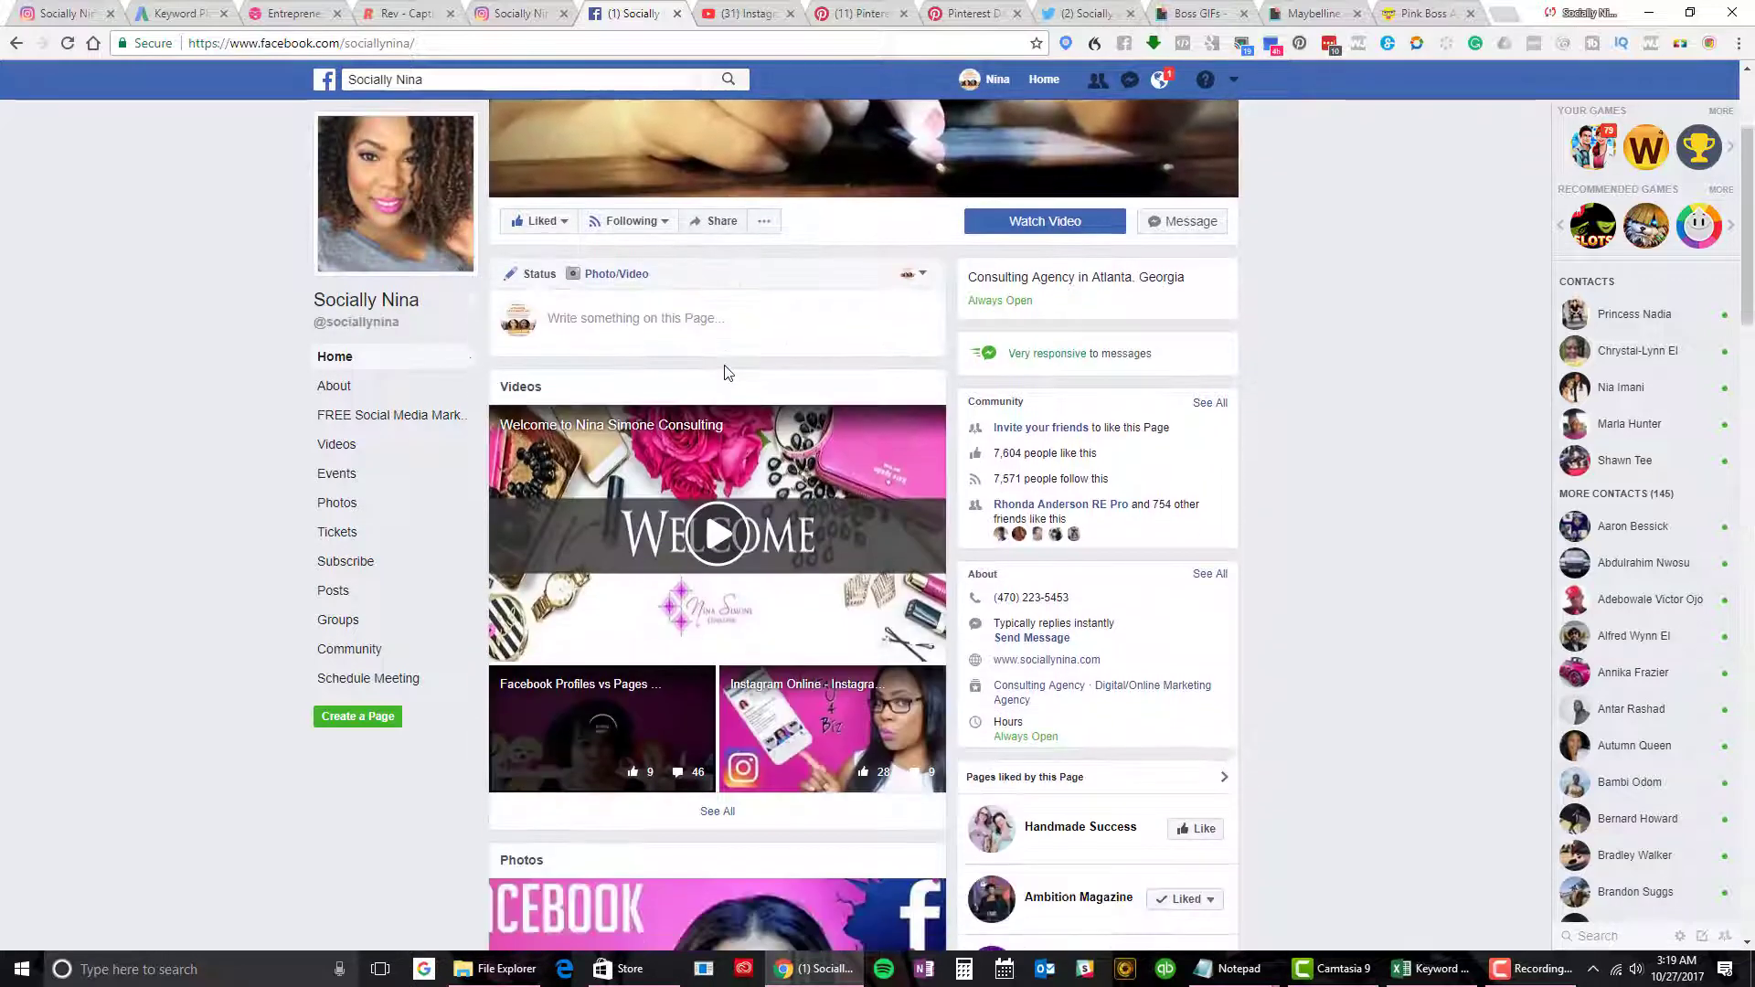
pyautogui.scroll(-5, 727, 373)
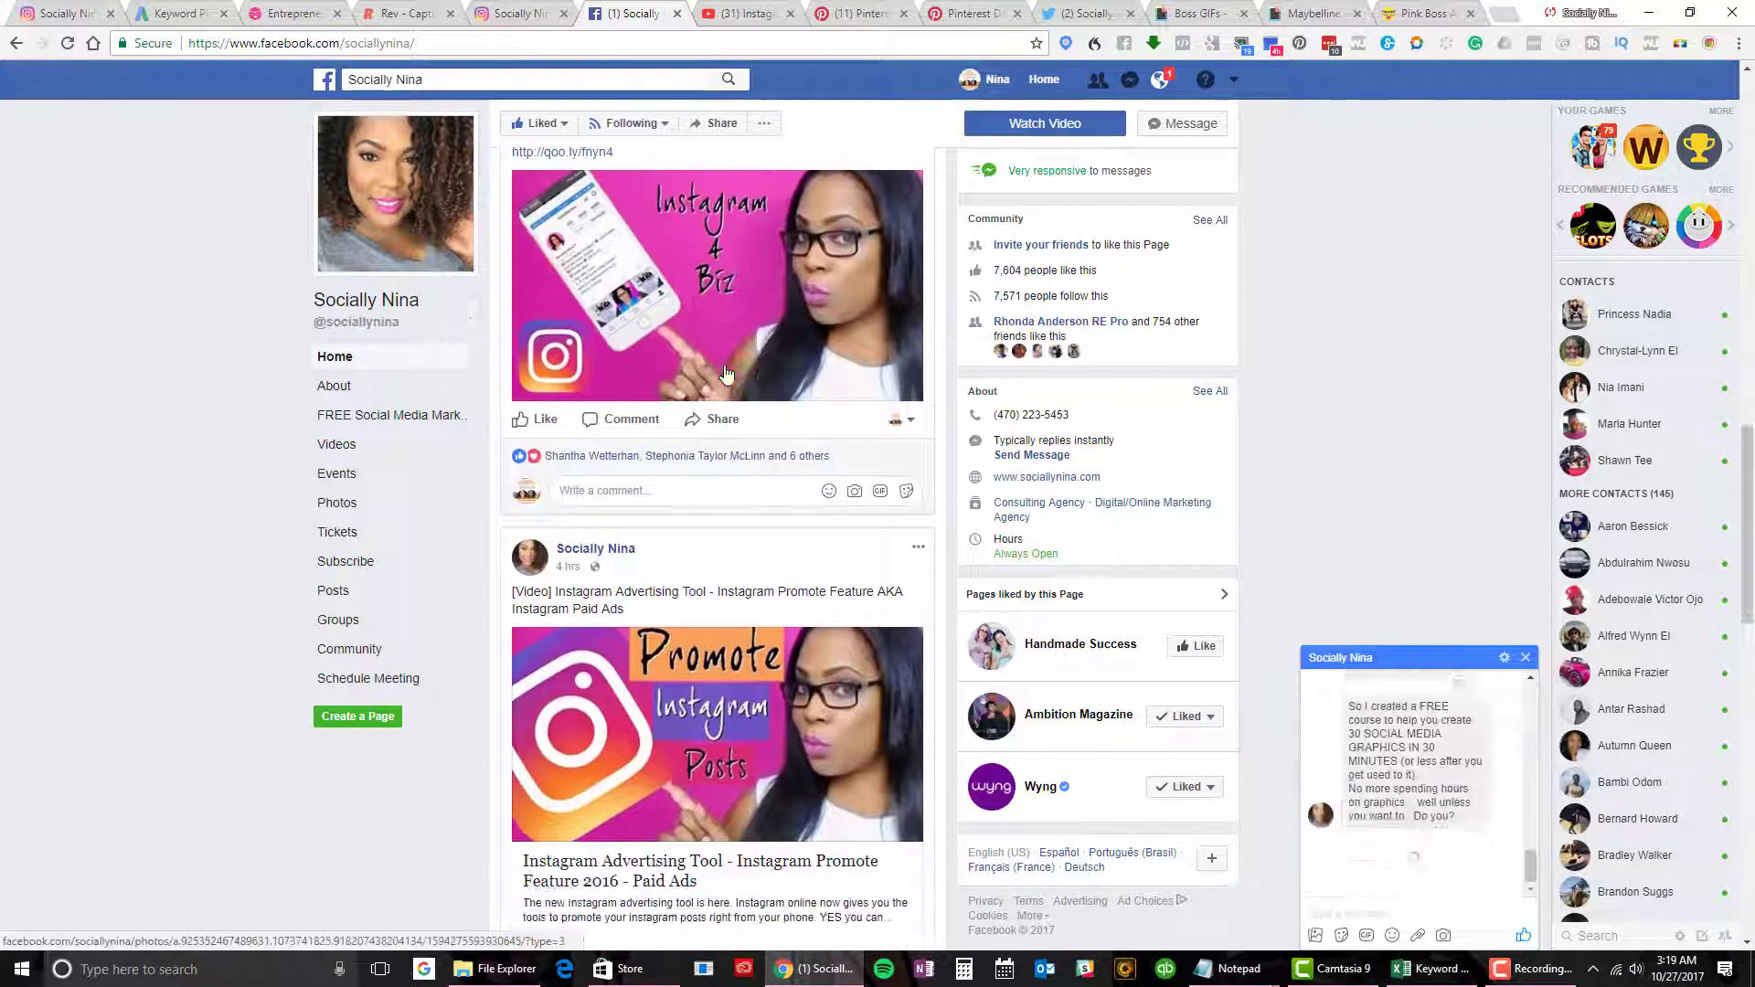
pyautogui.scroll(2, 975, 331)
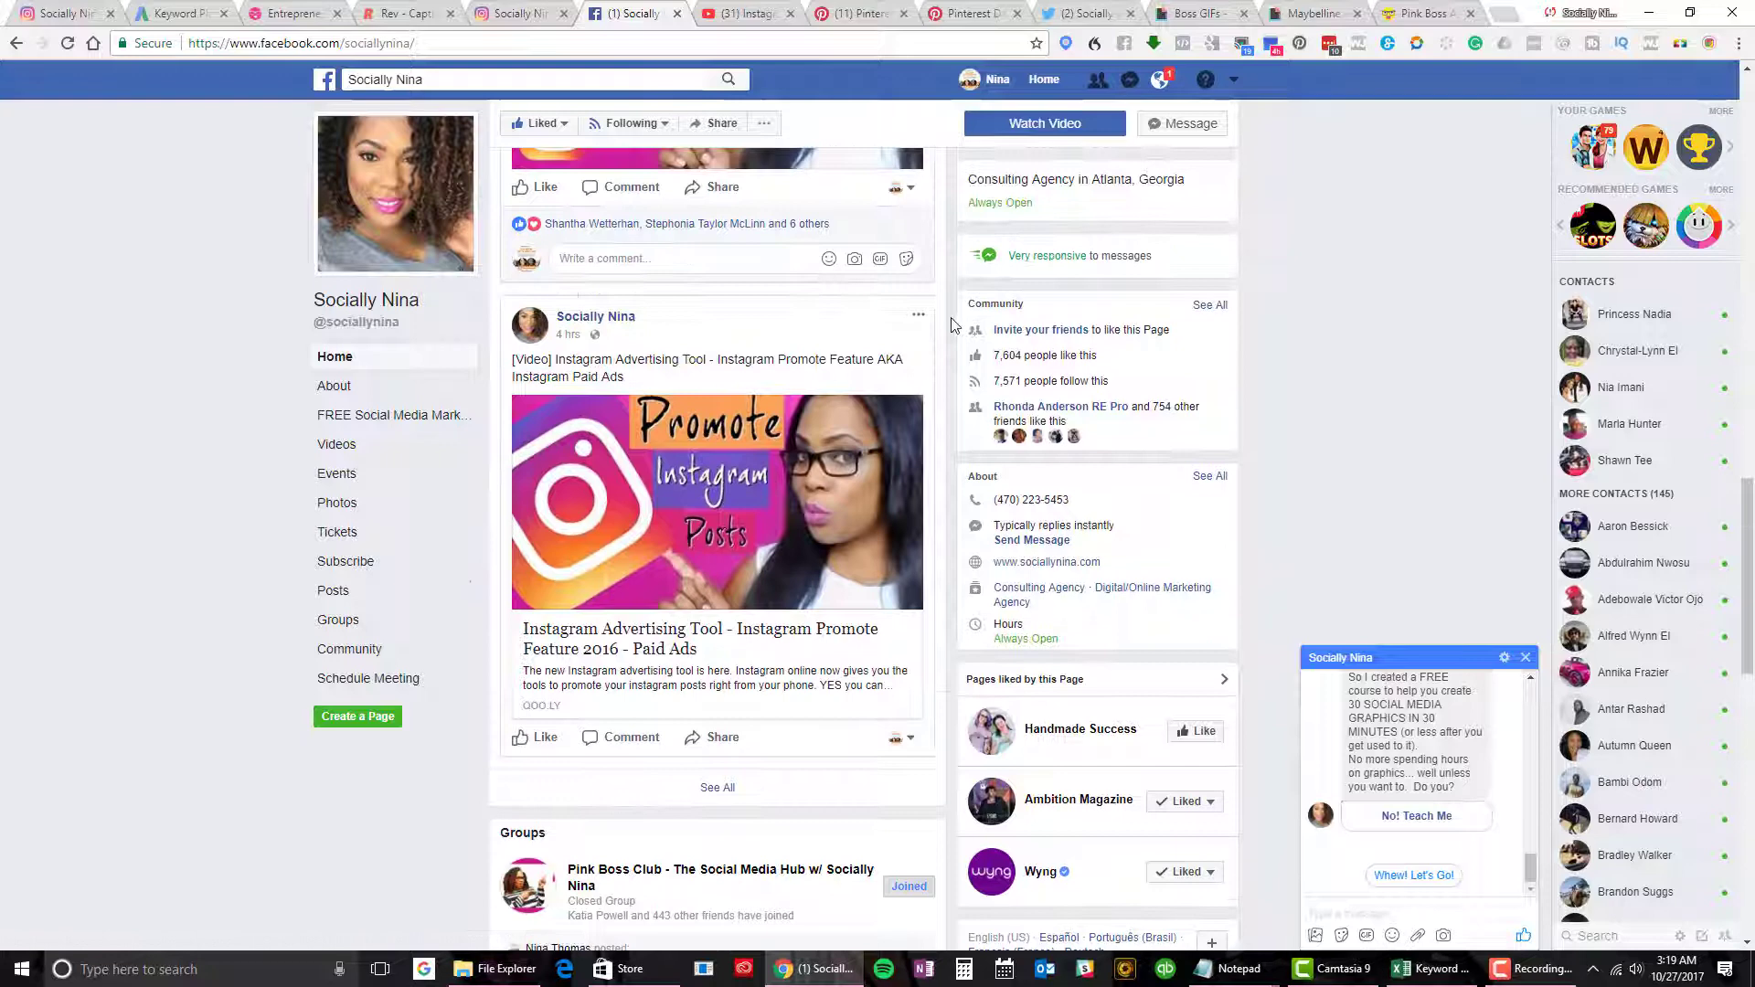
pyautogui.click(916, 317)
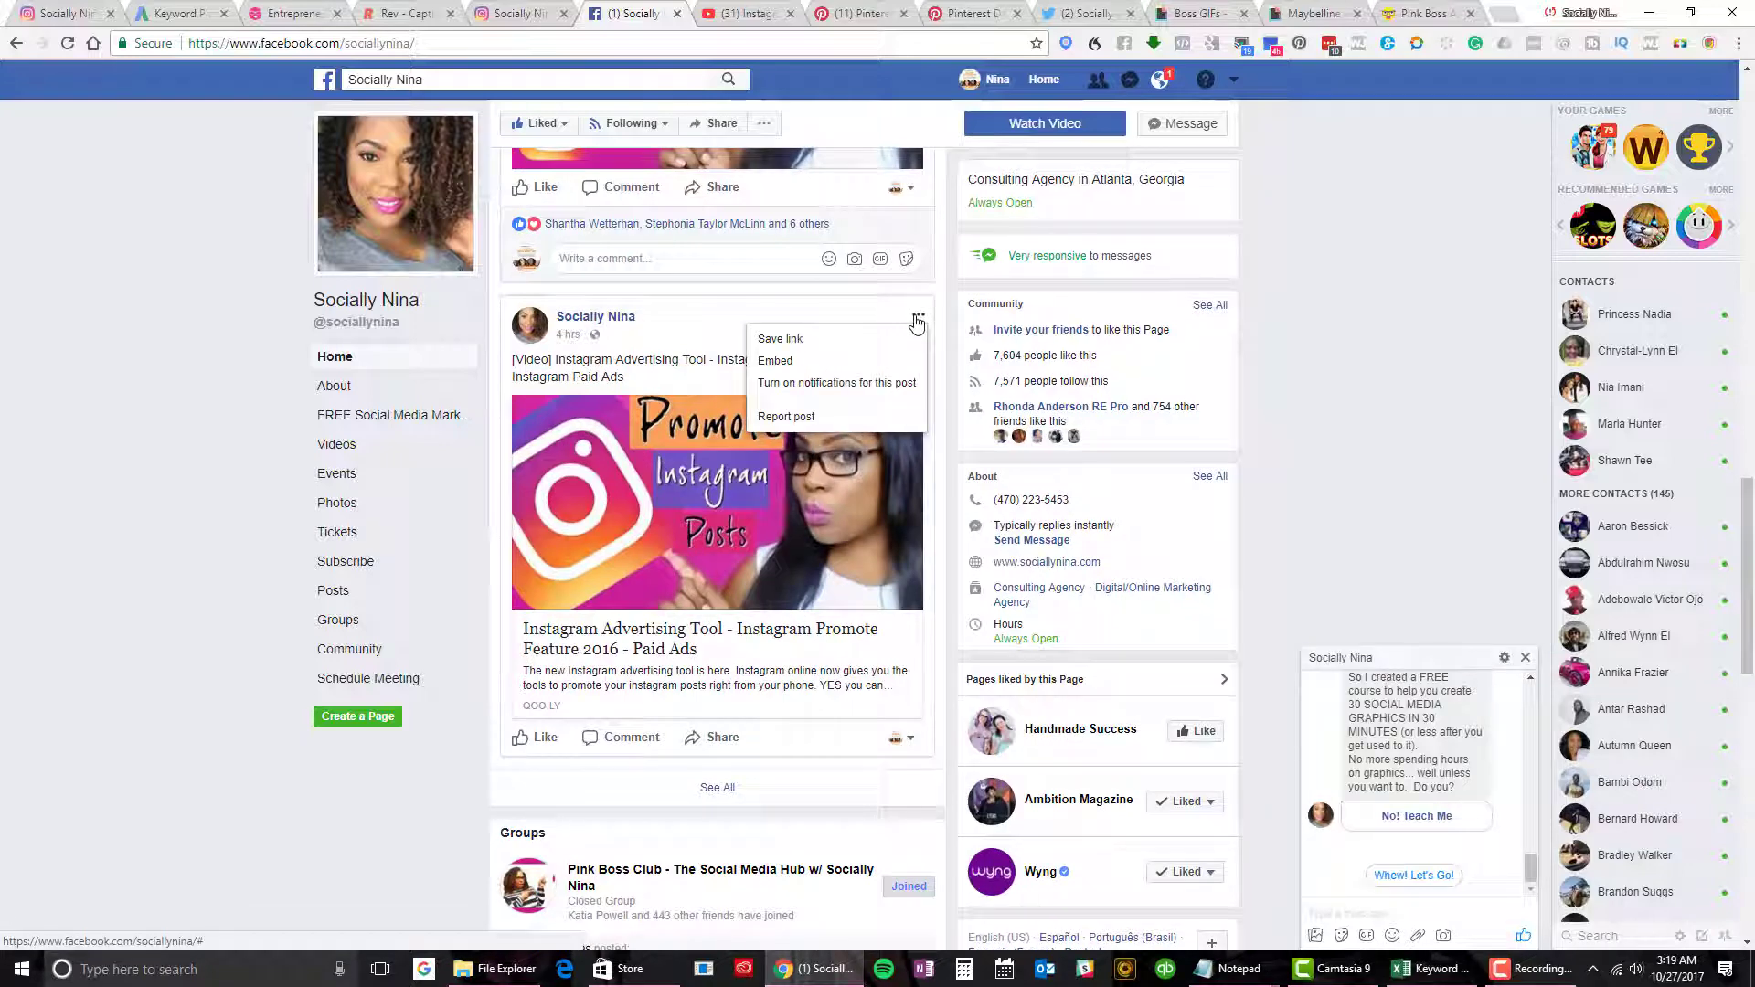
pyautogui.click(777, 361)
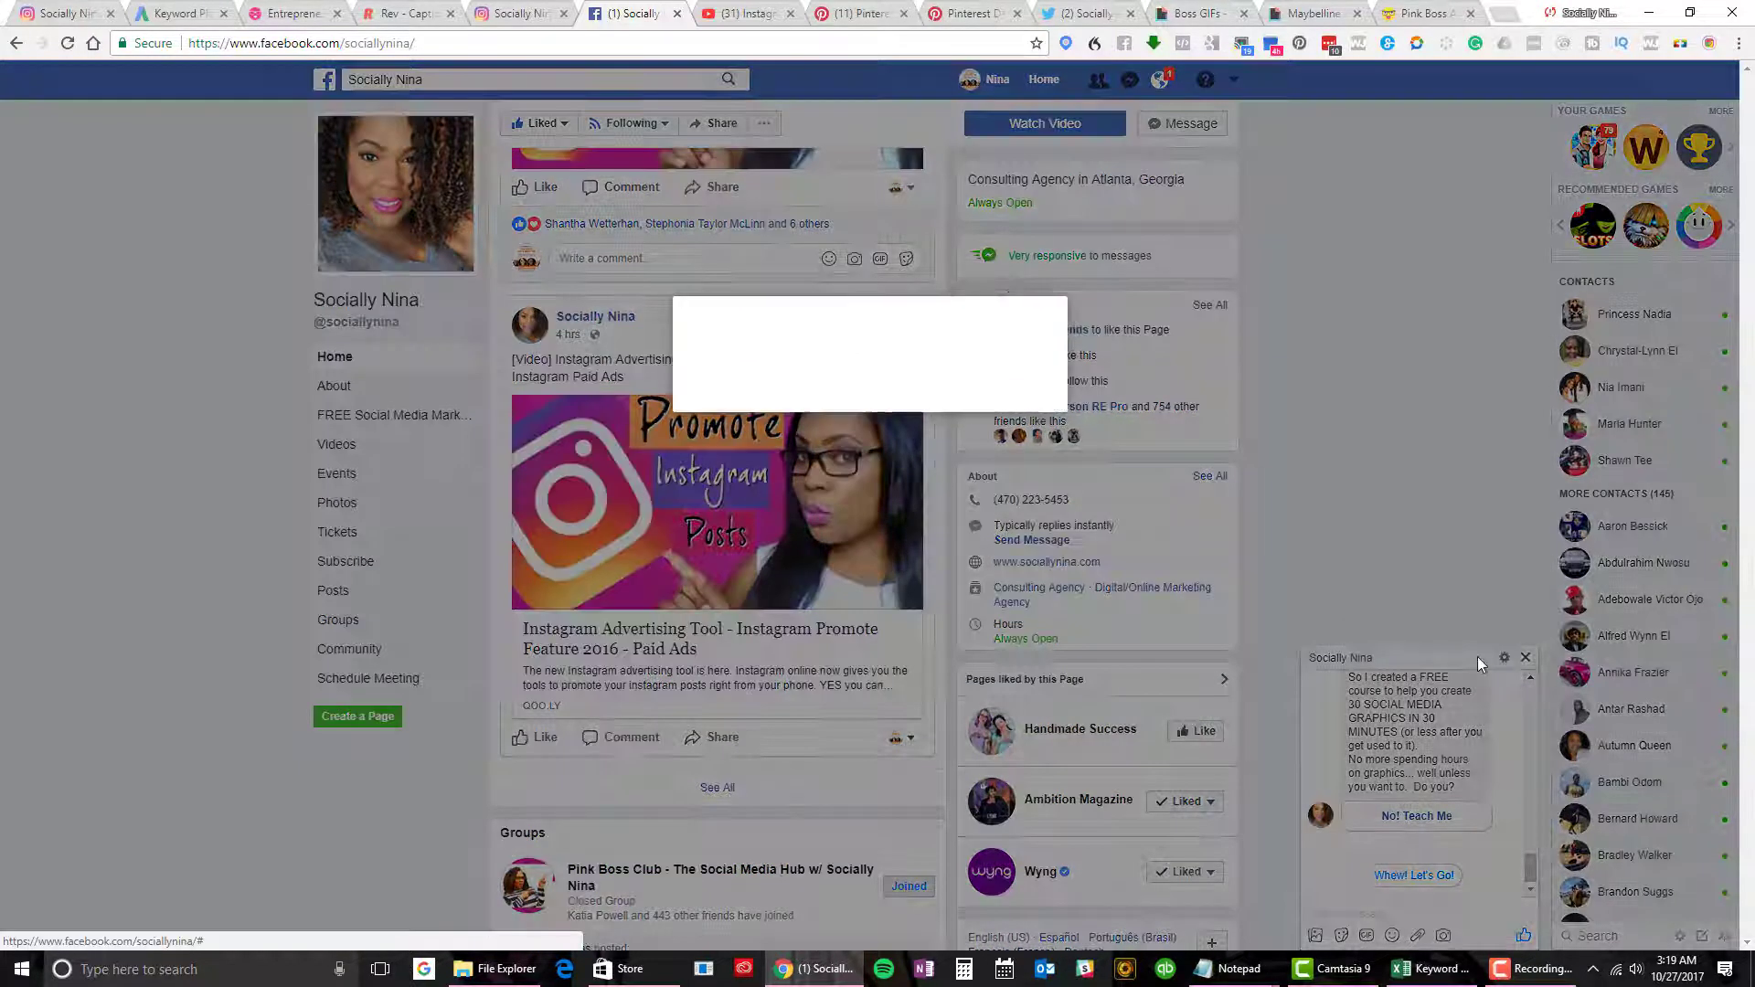
pyautogui.click(1526, 655)
pyautogui.click(1527, 657)
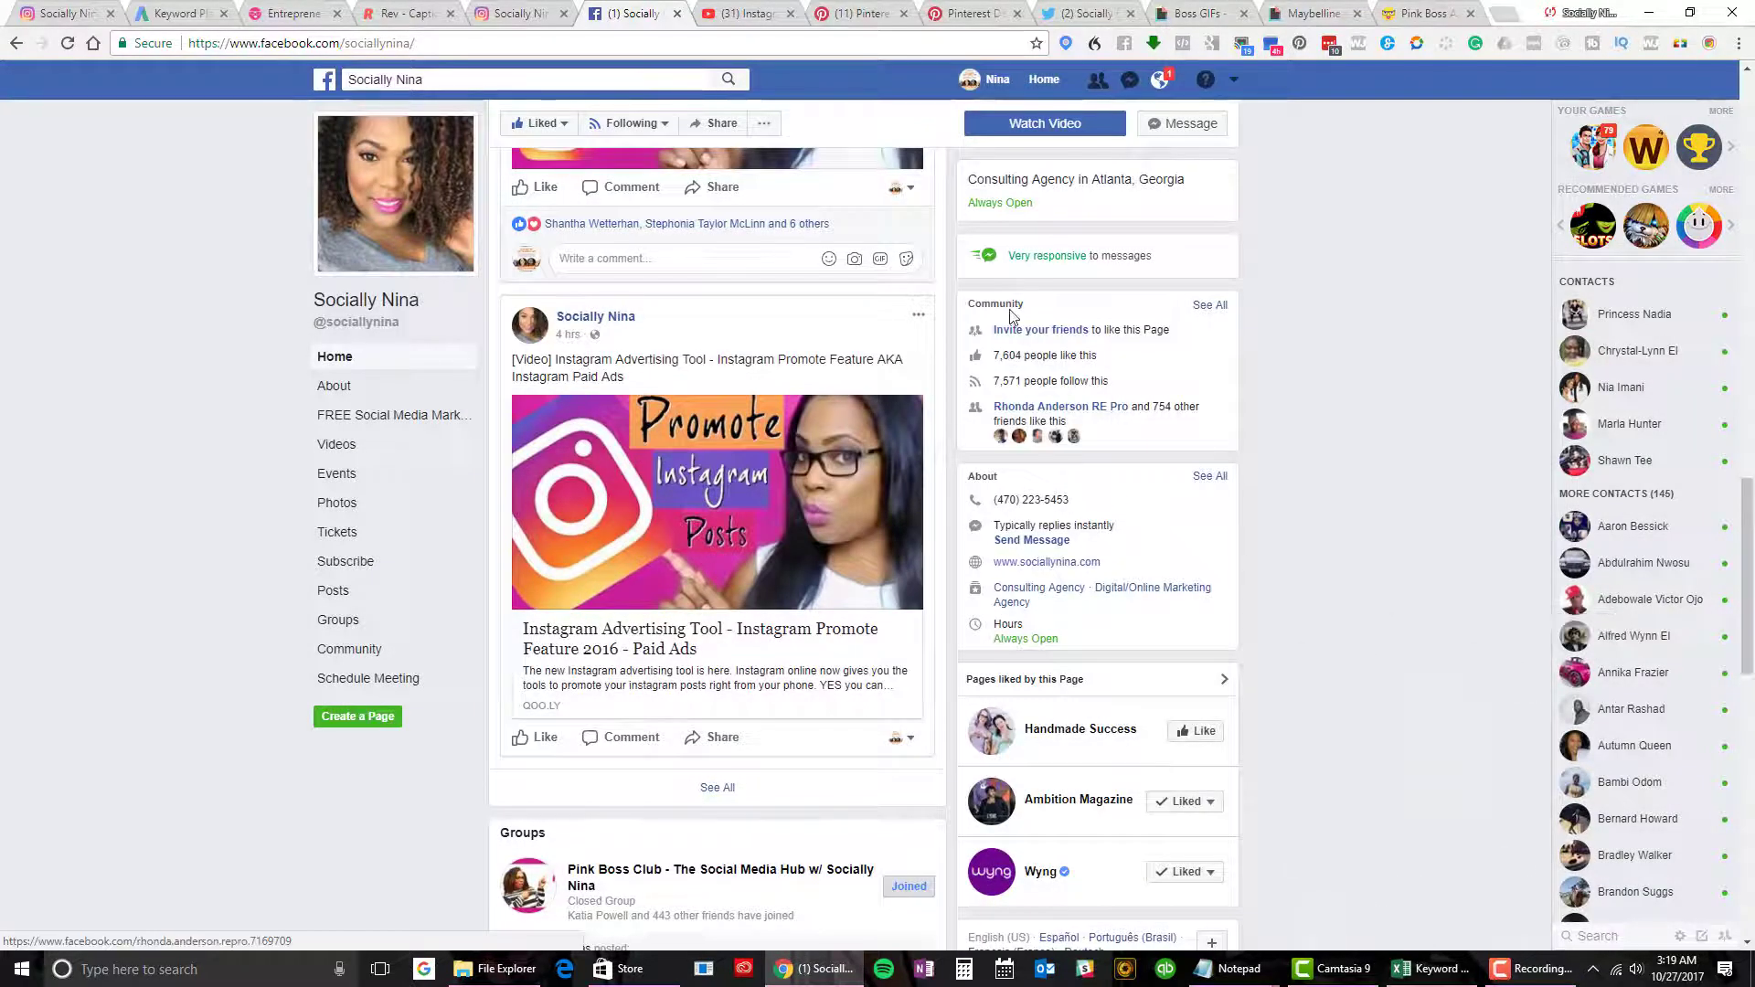
pyautogui.click(918, 314)
pyautogui.click(873, 365)
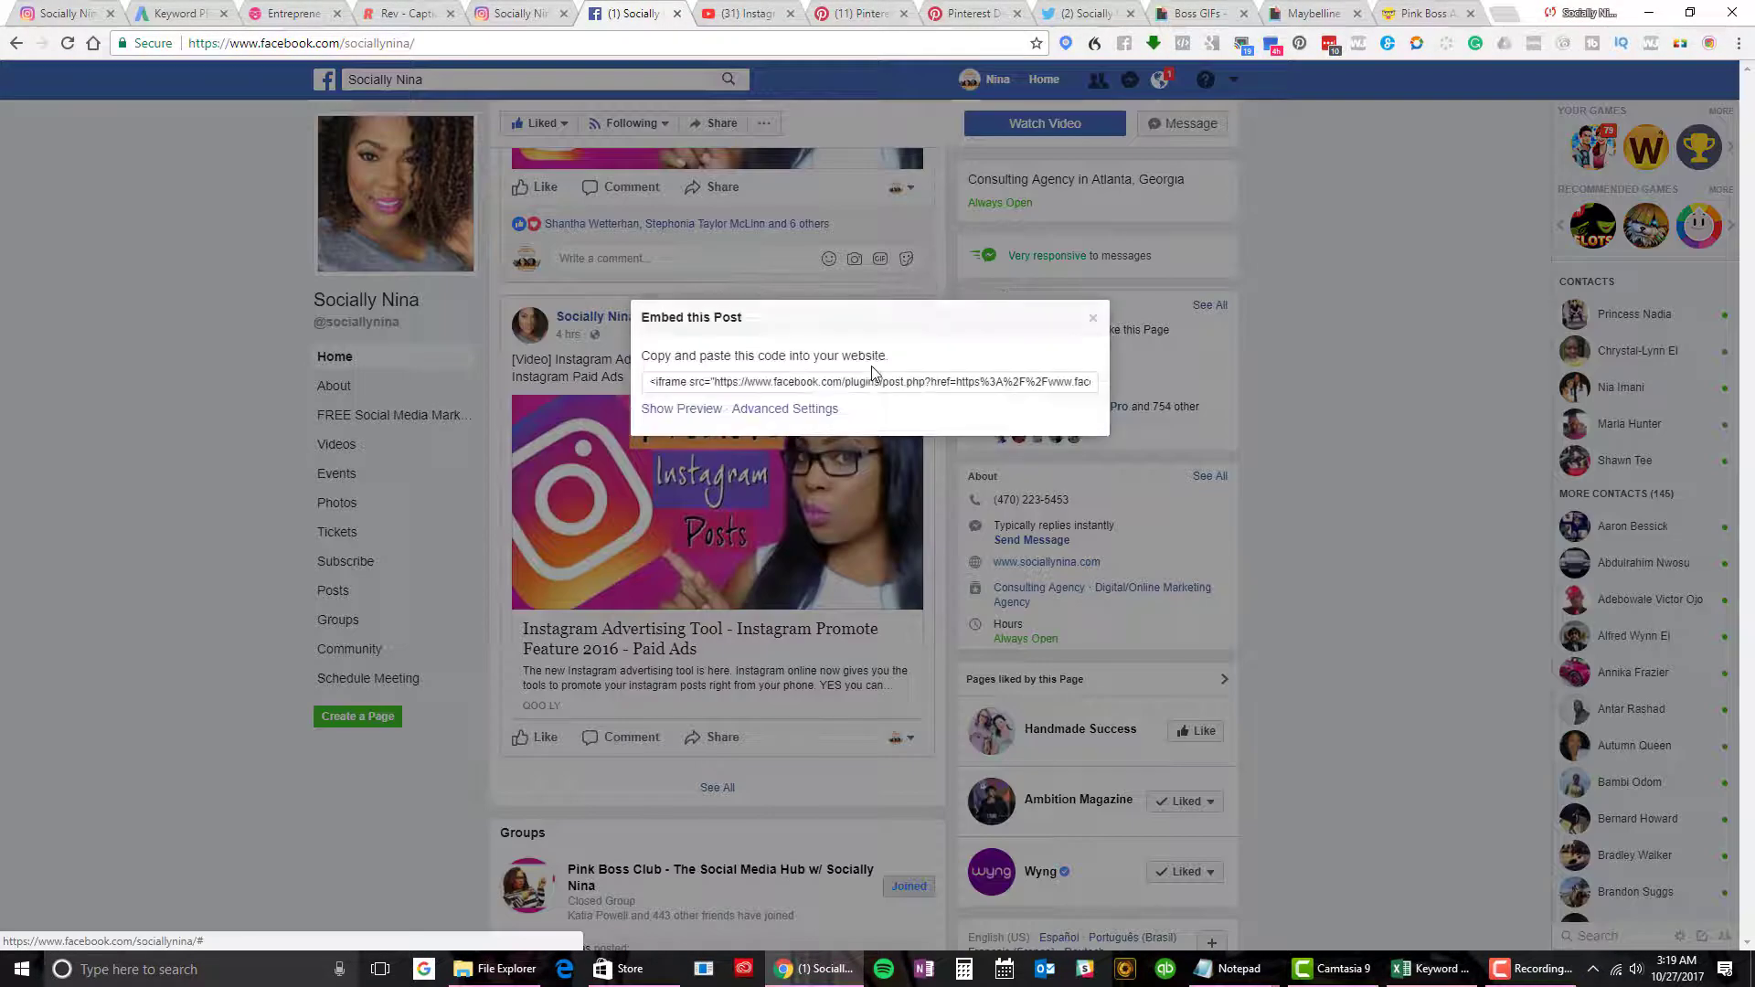
pyautogui.click(682, 409)
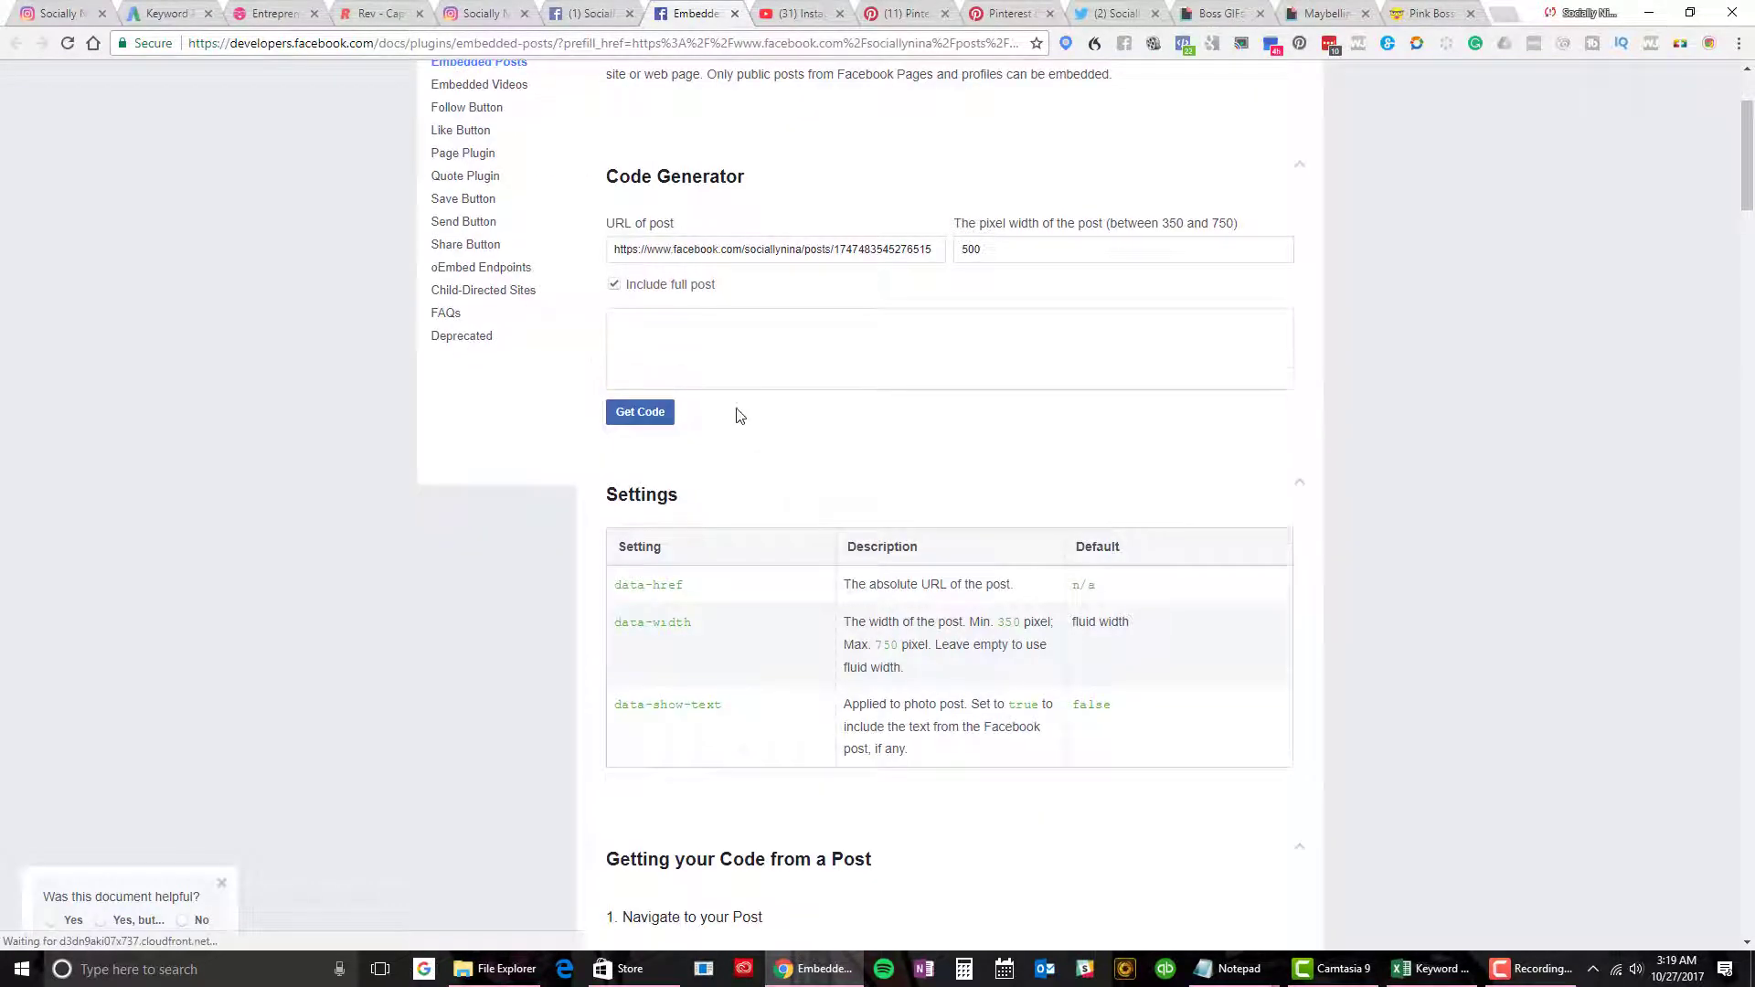
# - Scroll through the Embedded Posts documentation, then drag back up to the Code Generator preview
pyautogui.scroll(-1, 754, 395)
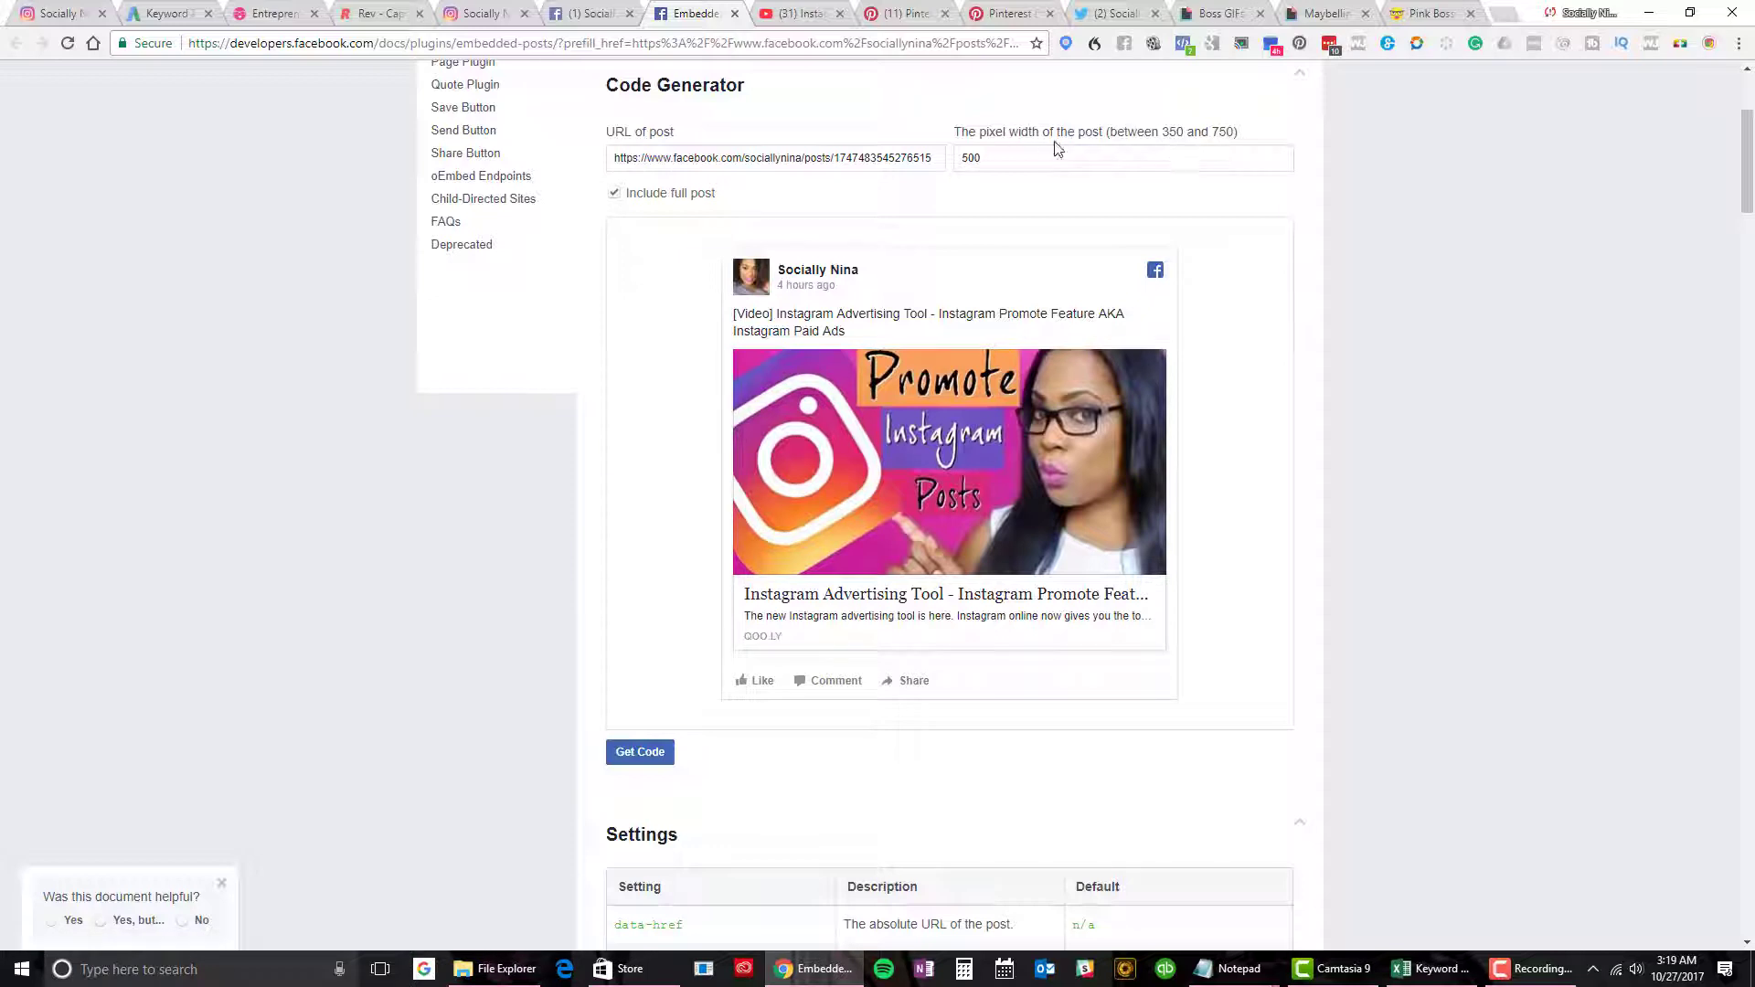
pyautogui.scroll(-7, 1008, 178)
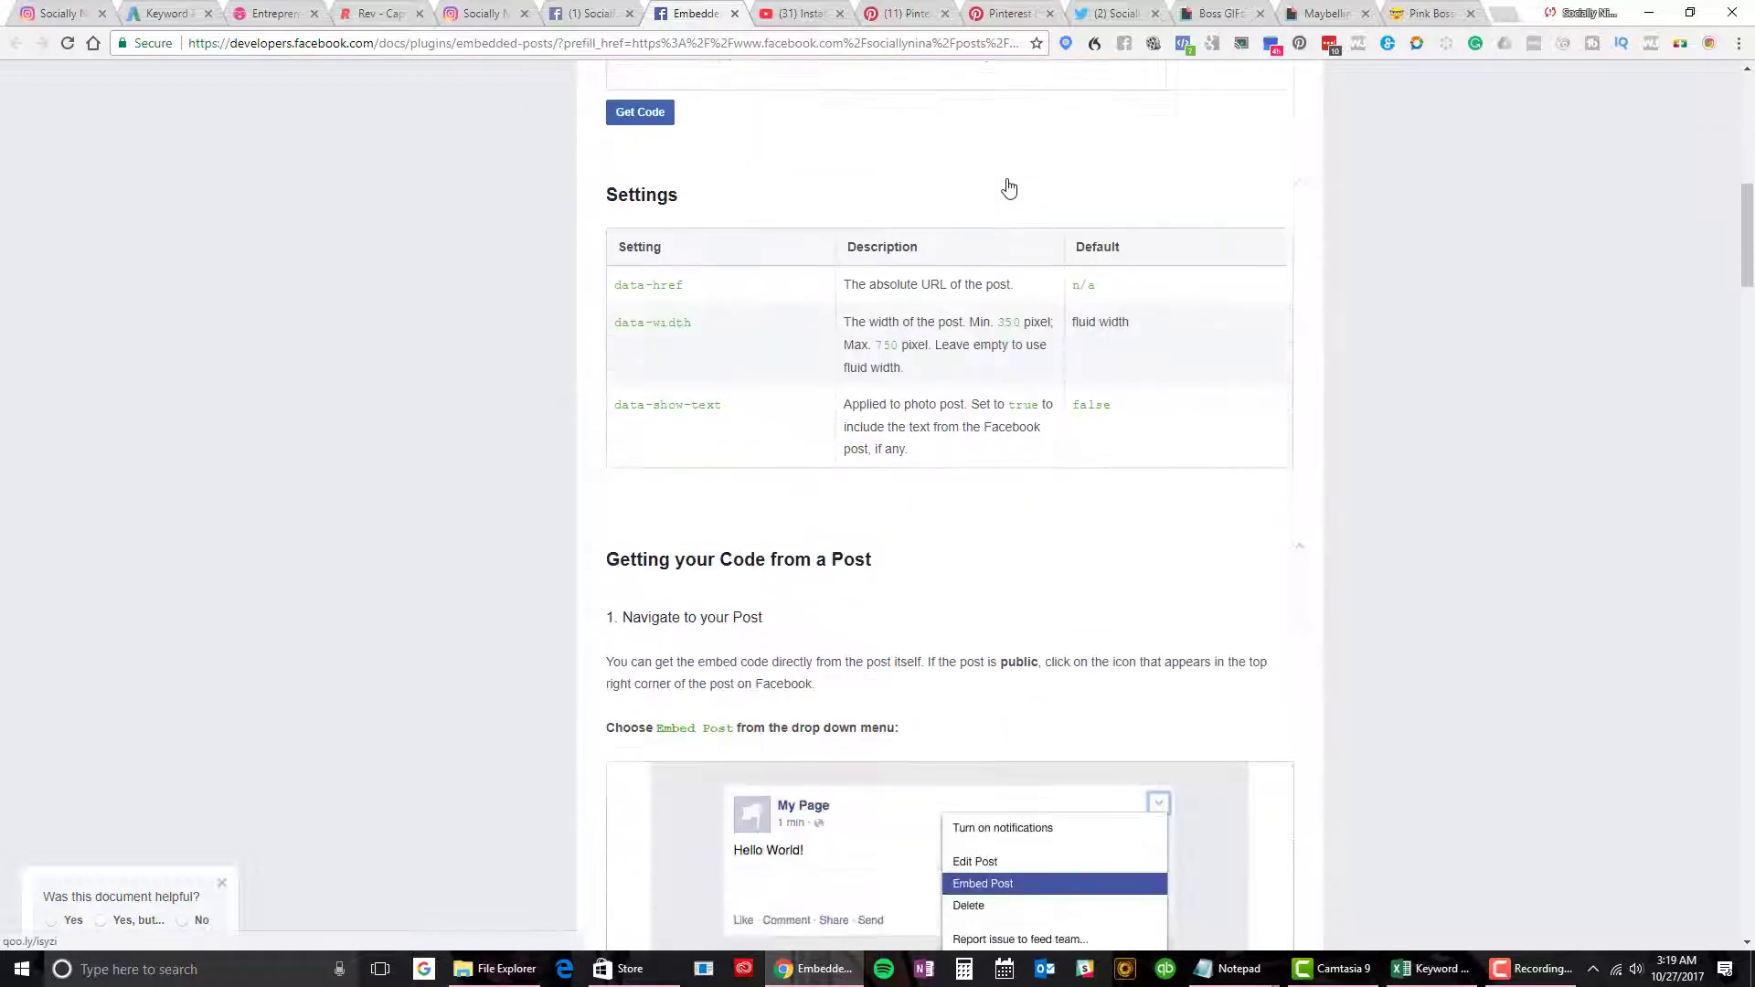
pyautogui.scroll(-4, 1010, 187)
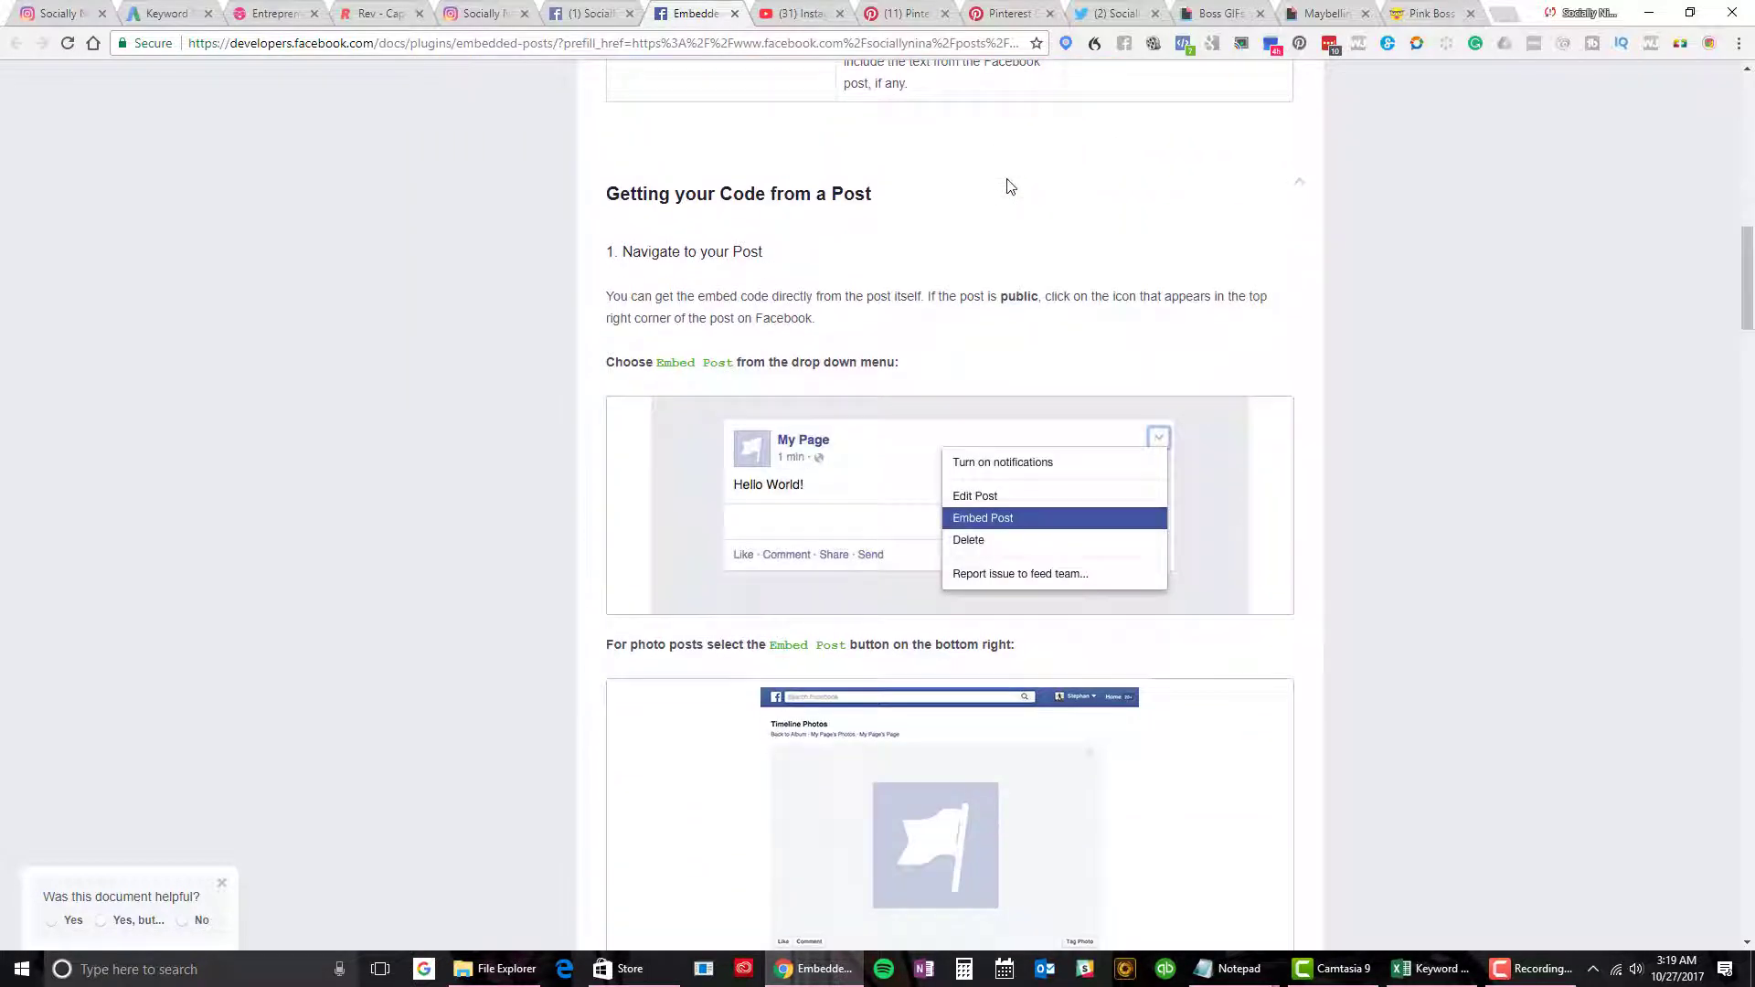
pyautogui.scroll(-4, 1010, 195)
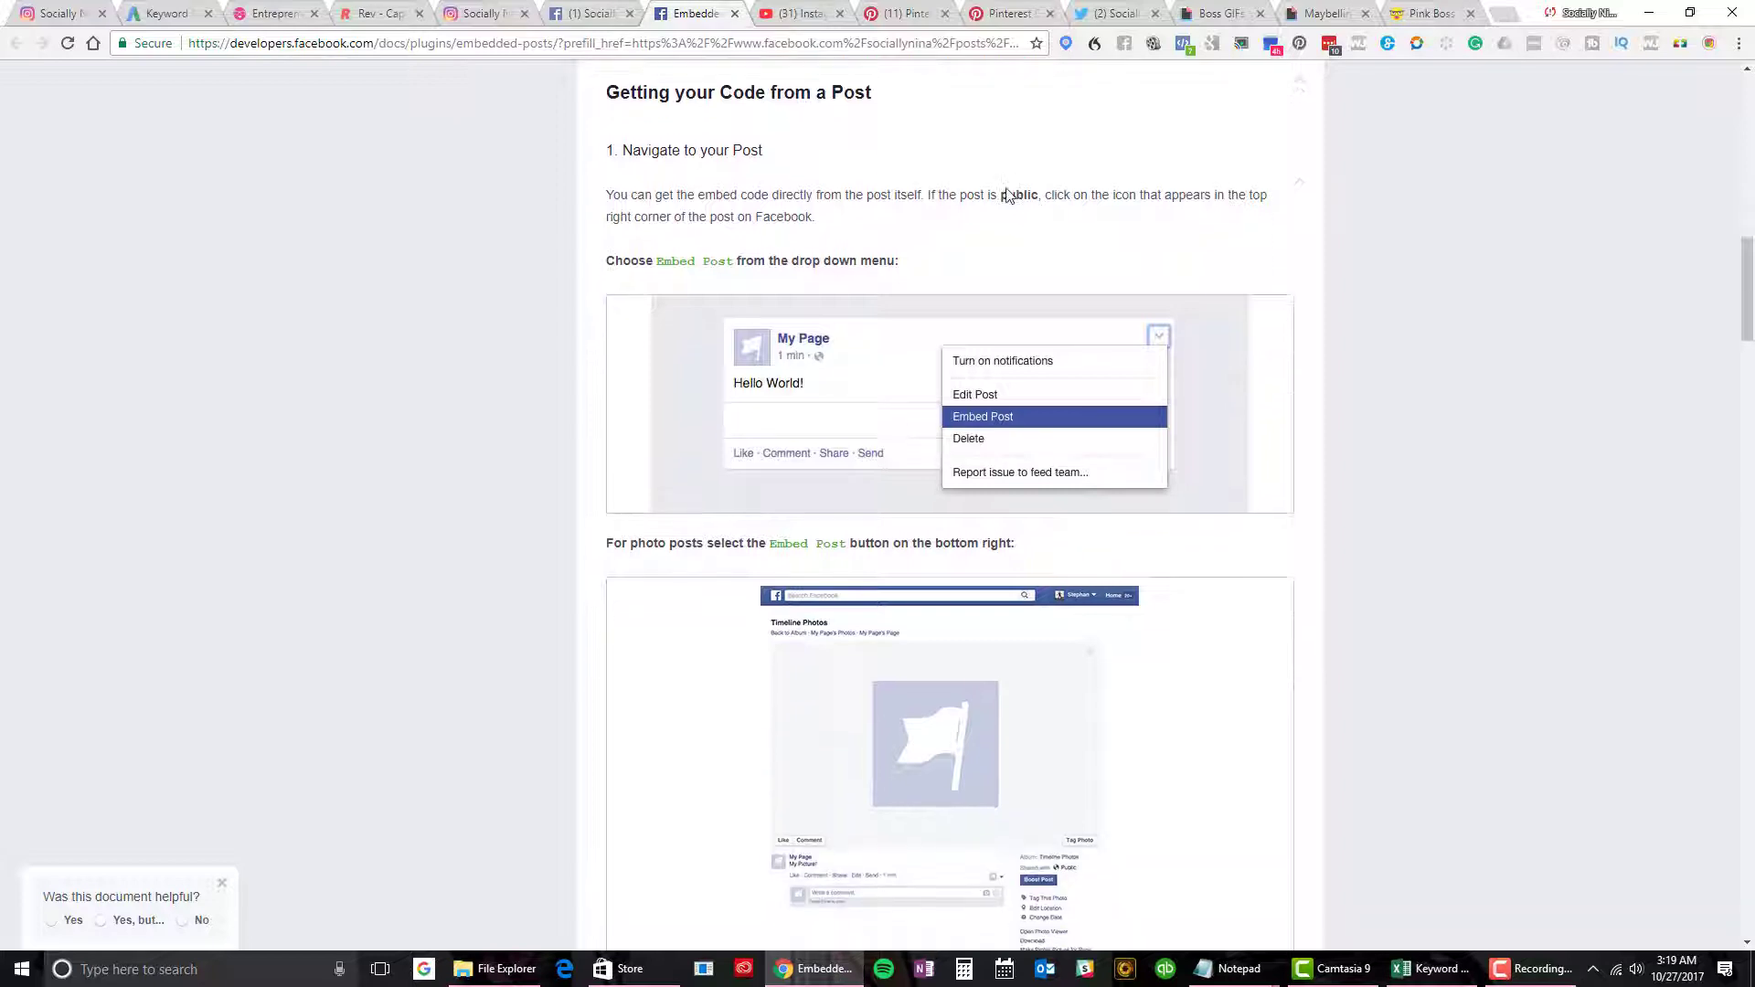
pyautogui.scroll(-7, 1007, 192)
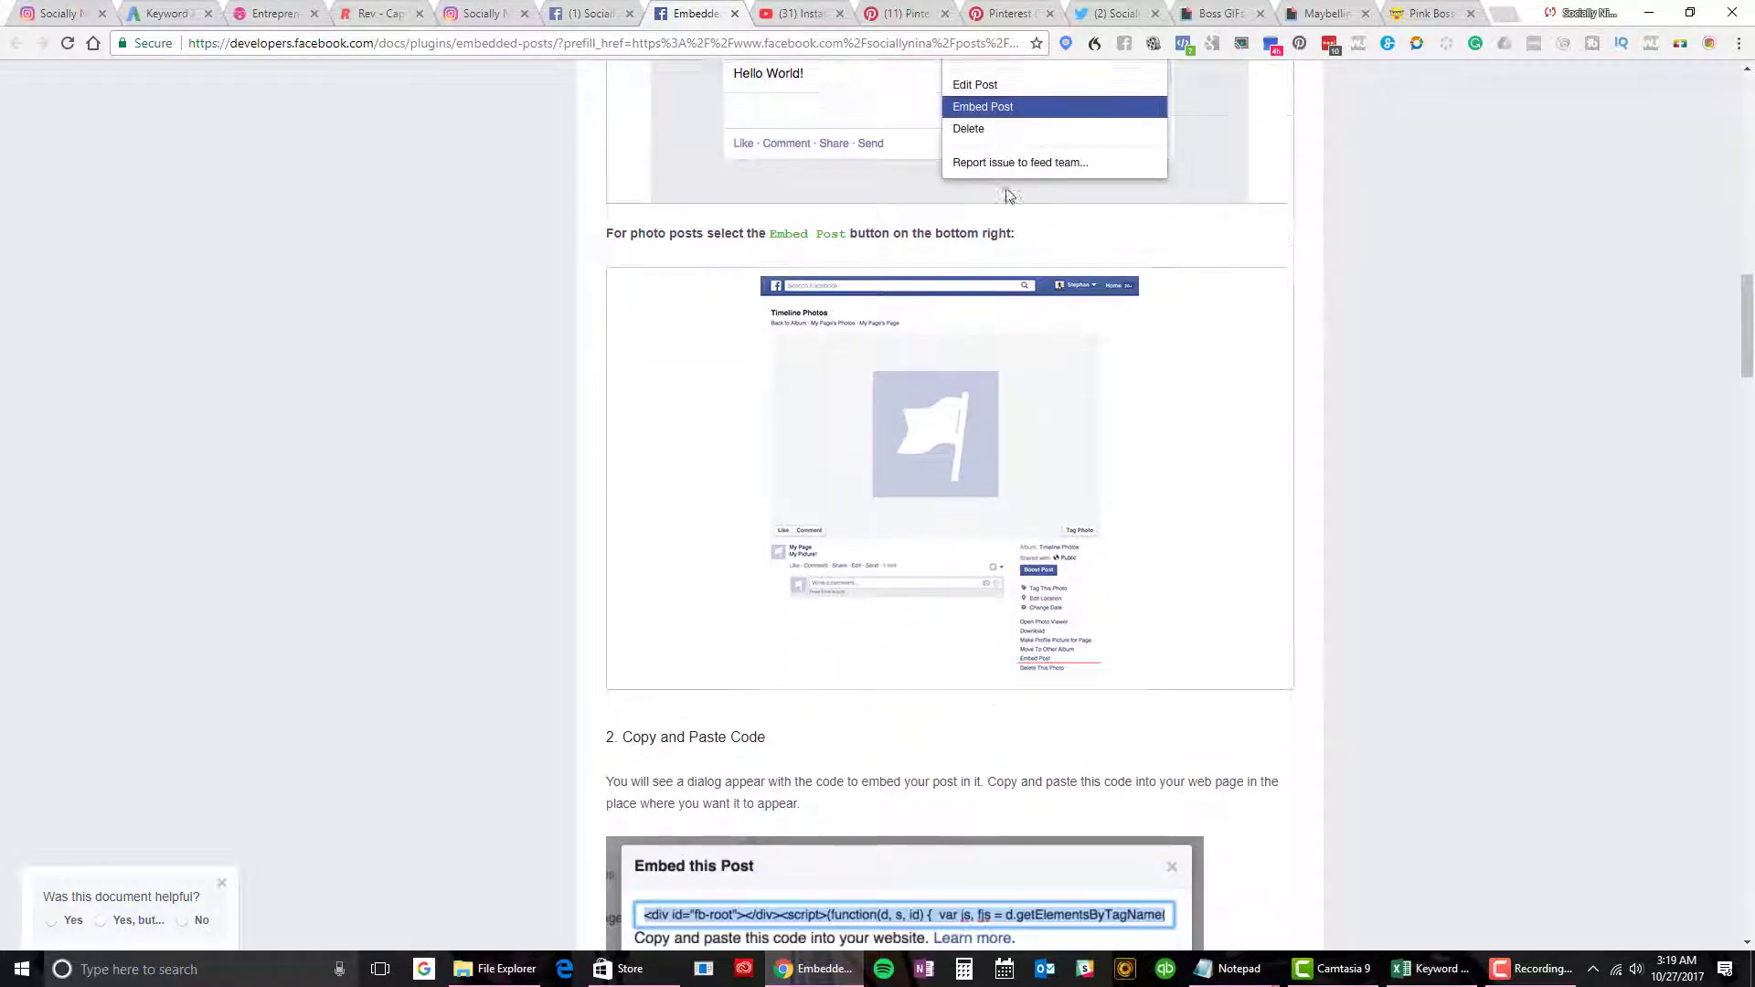
pyautogui.scroll(-20, 1007, 190)
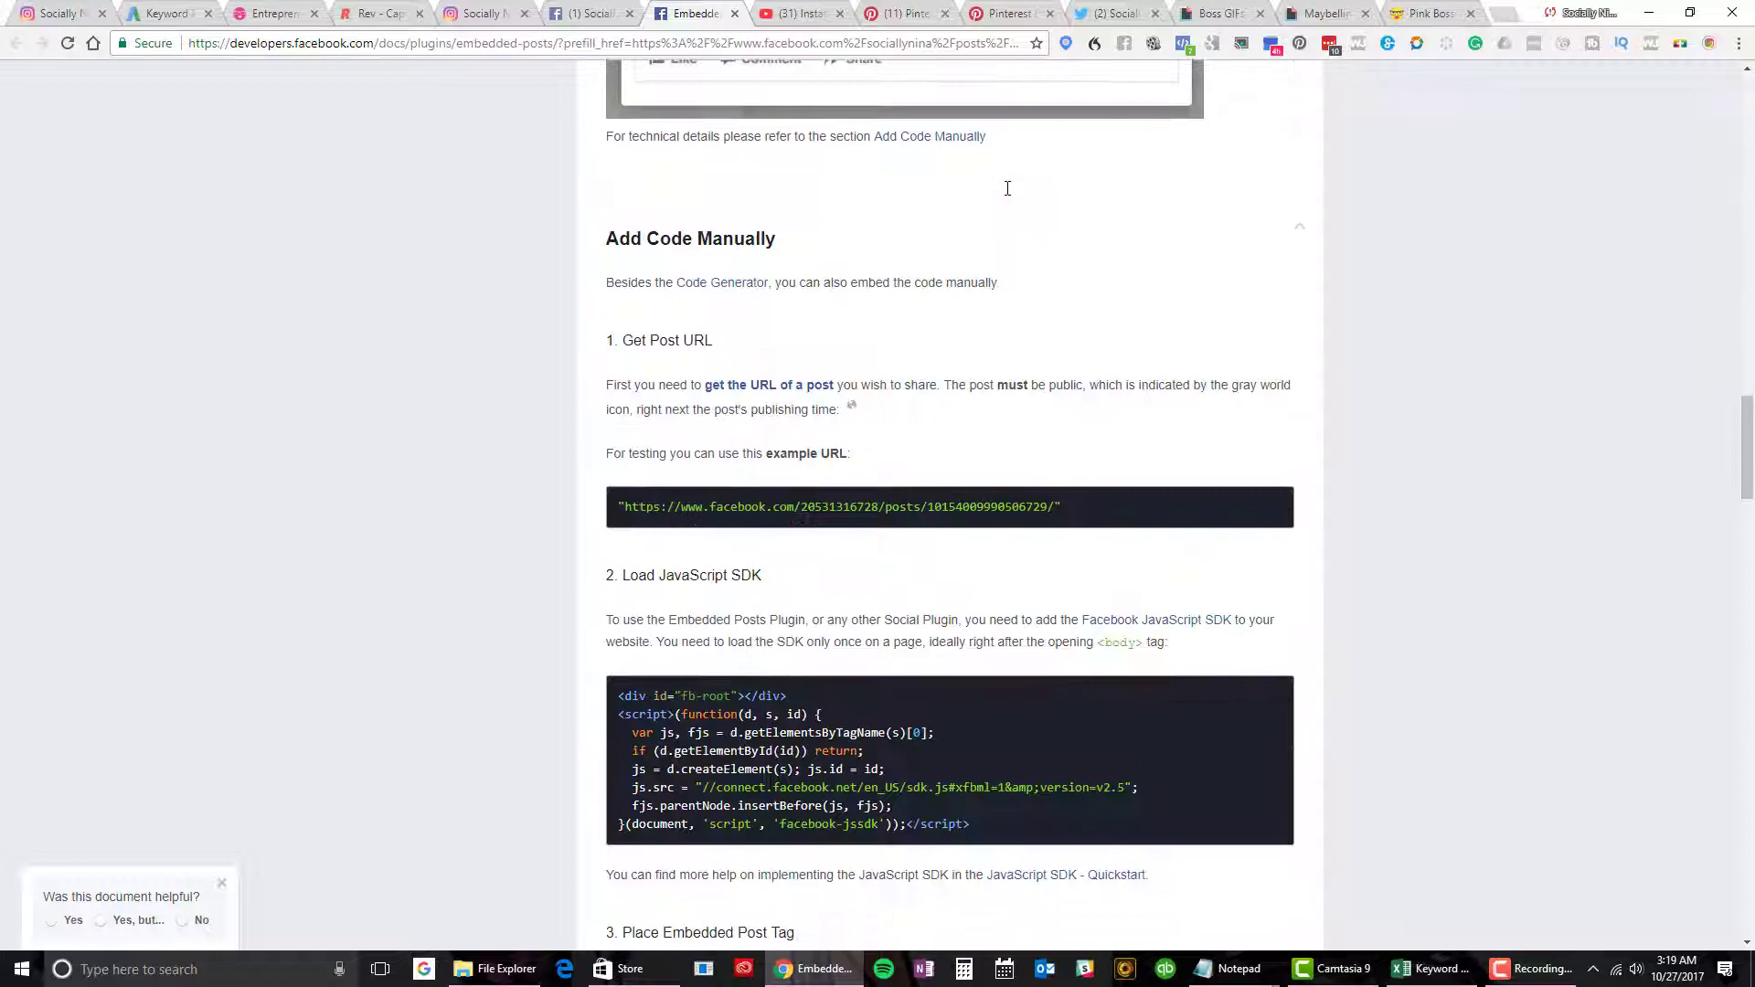
pyautogui.scroll(-20, 1007, 192)
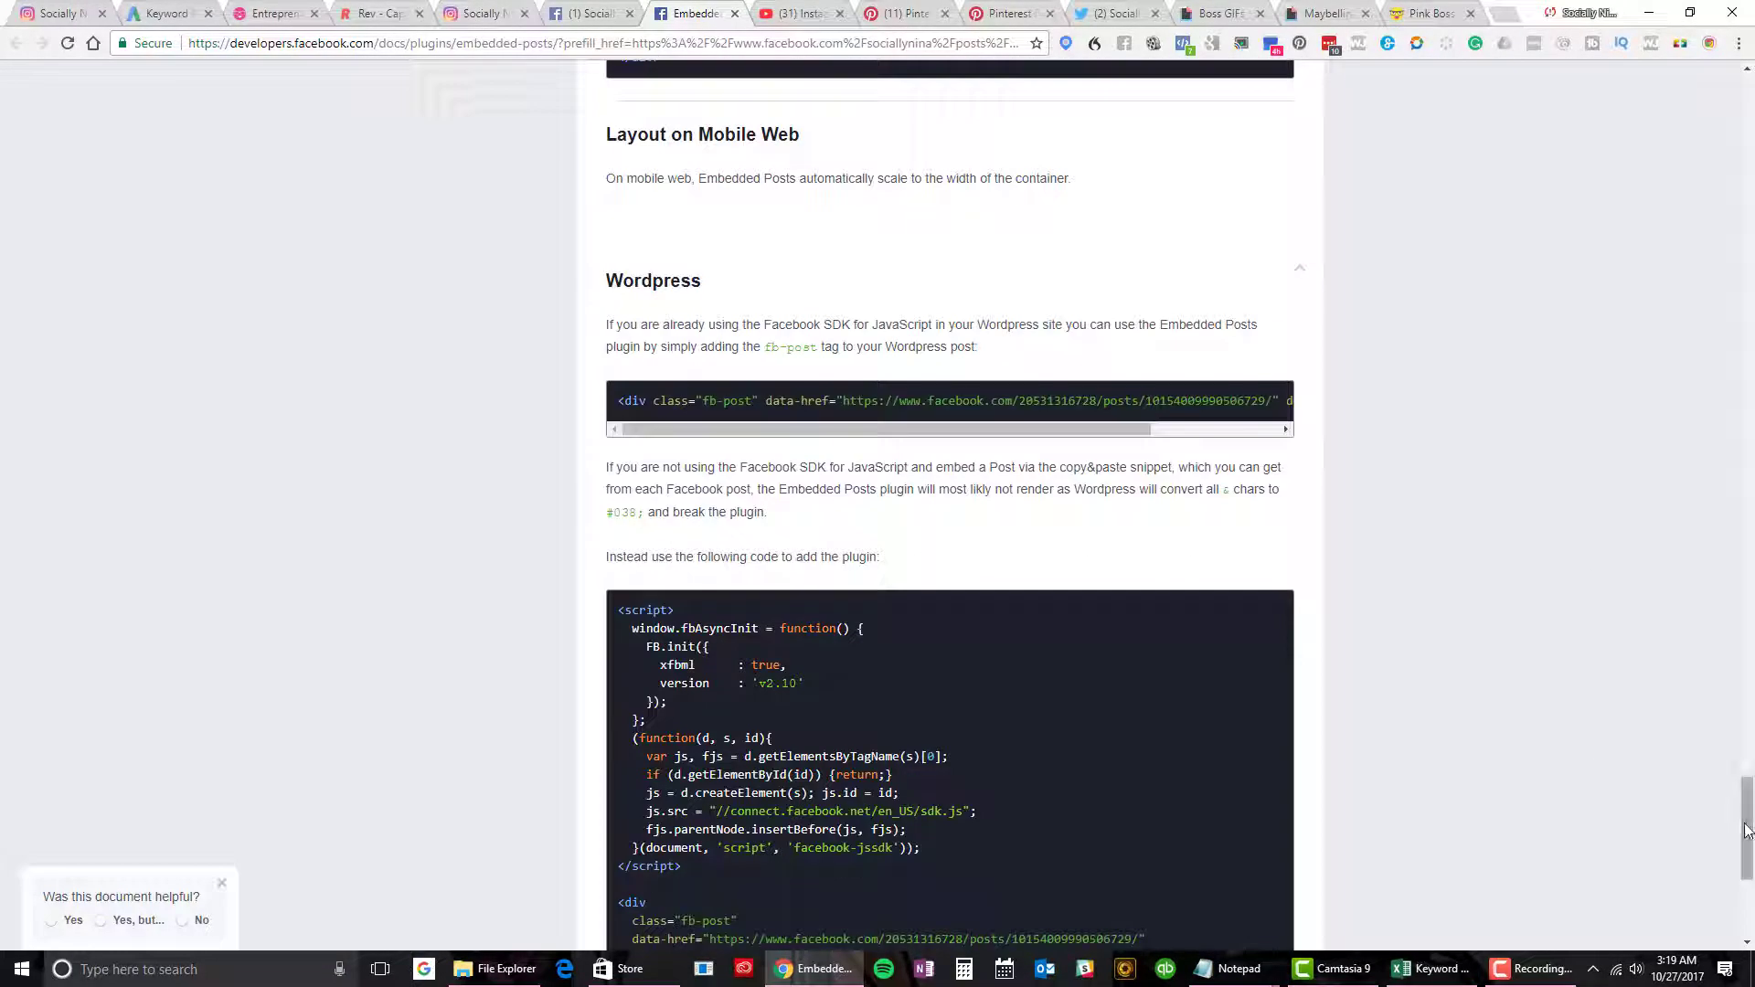
pyautogui.moveTo(1747, 827); pyautogui.dragTo(879, 271)
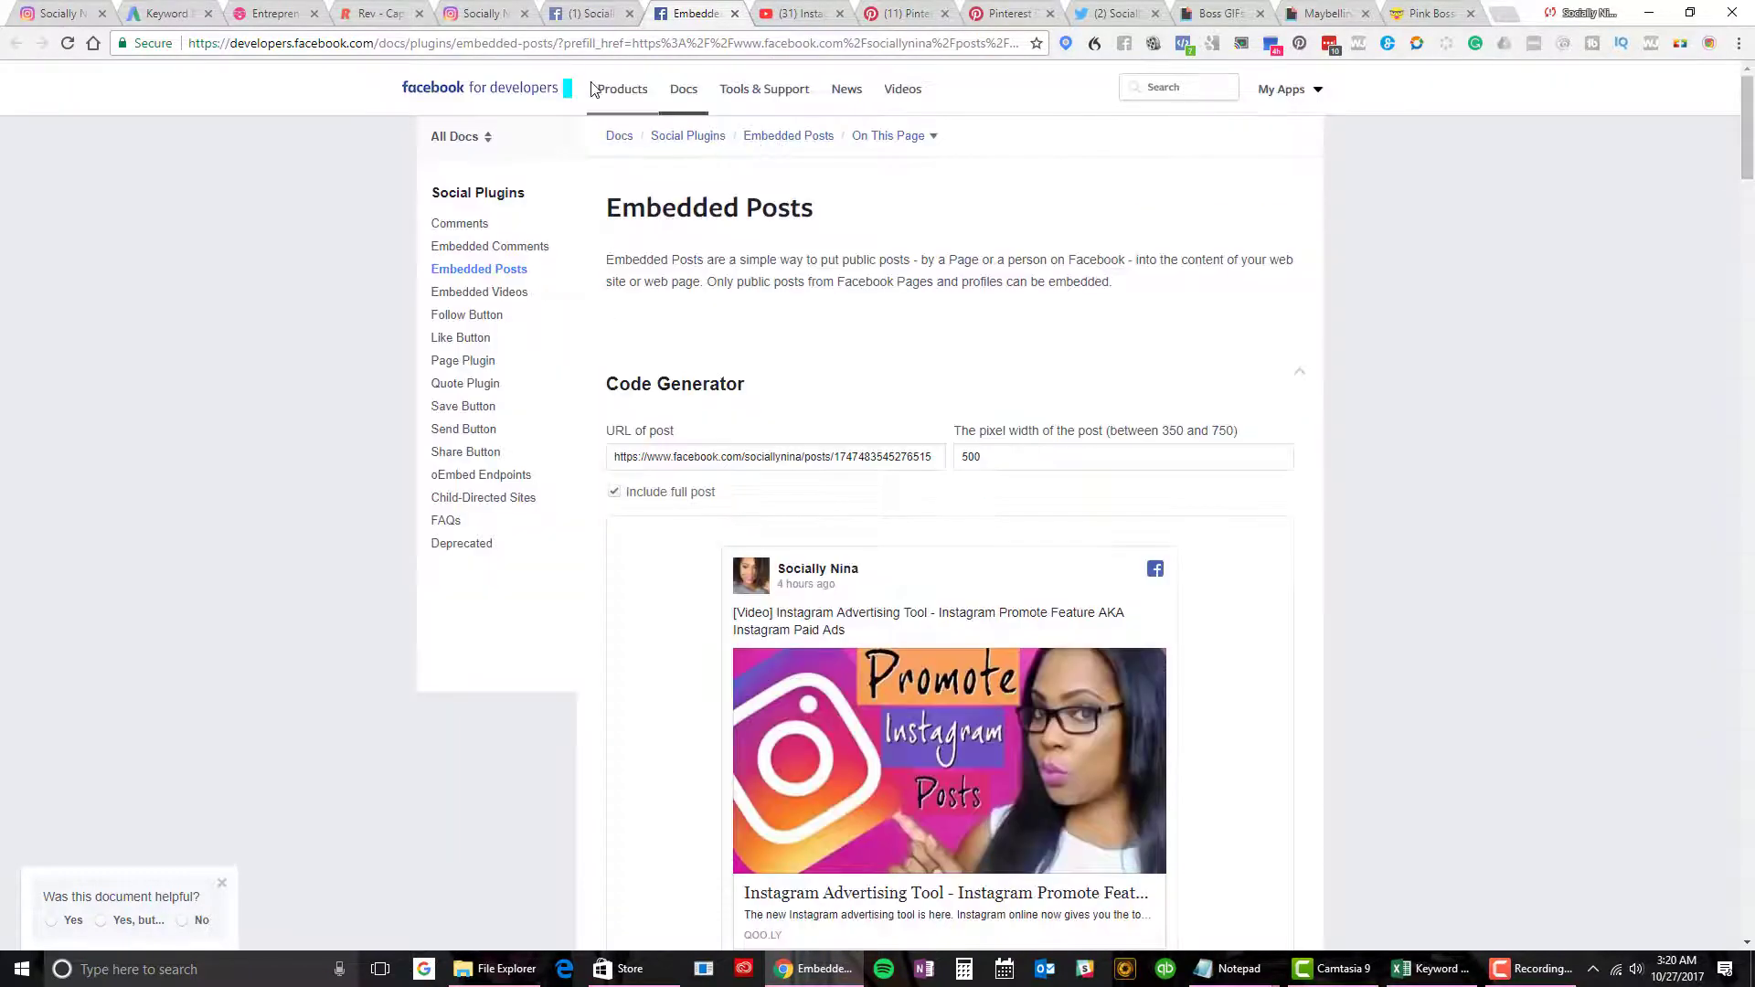
# - Open the dog poll video post on the Instagram profile and play it
pyautogui.click(458, 24)
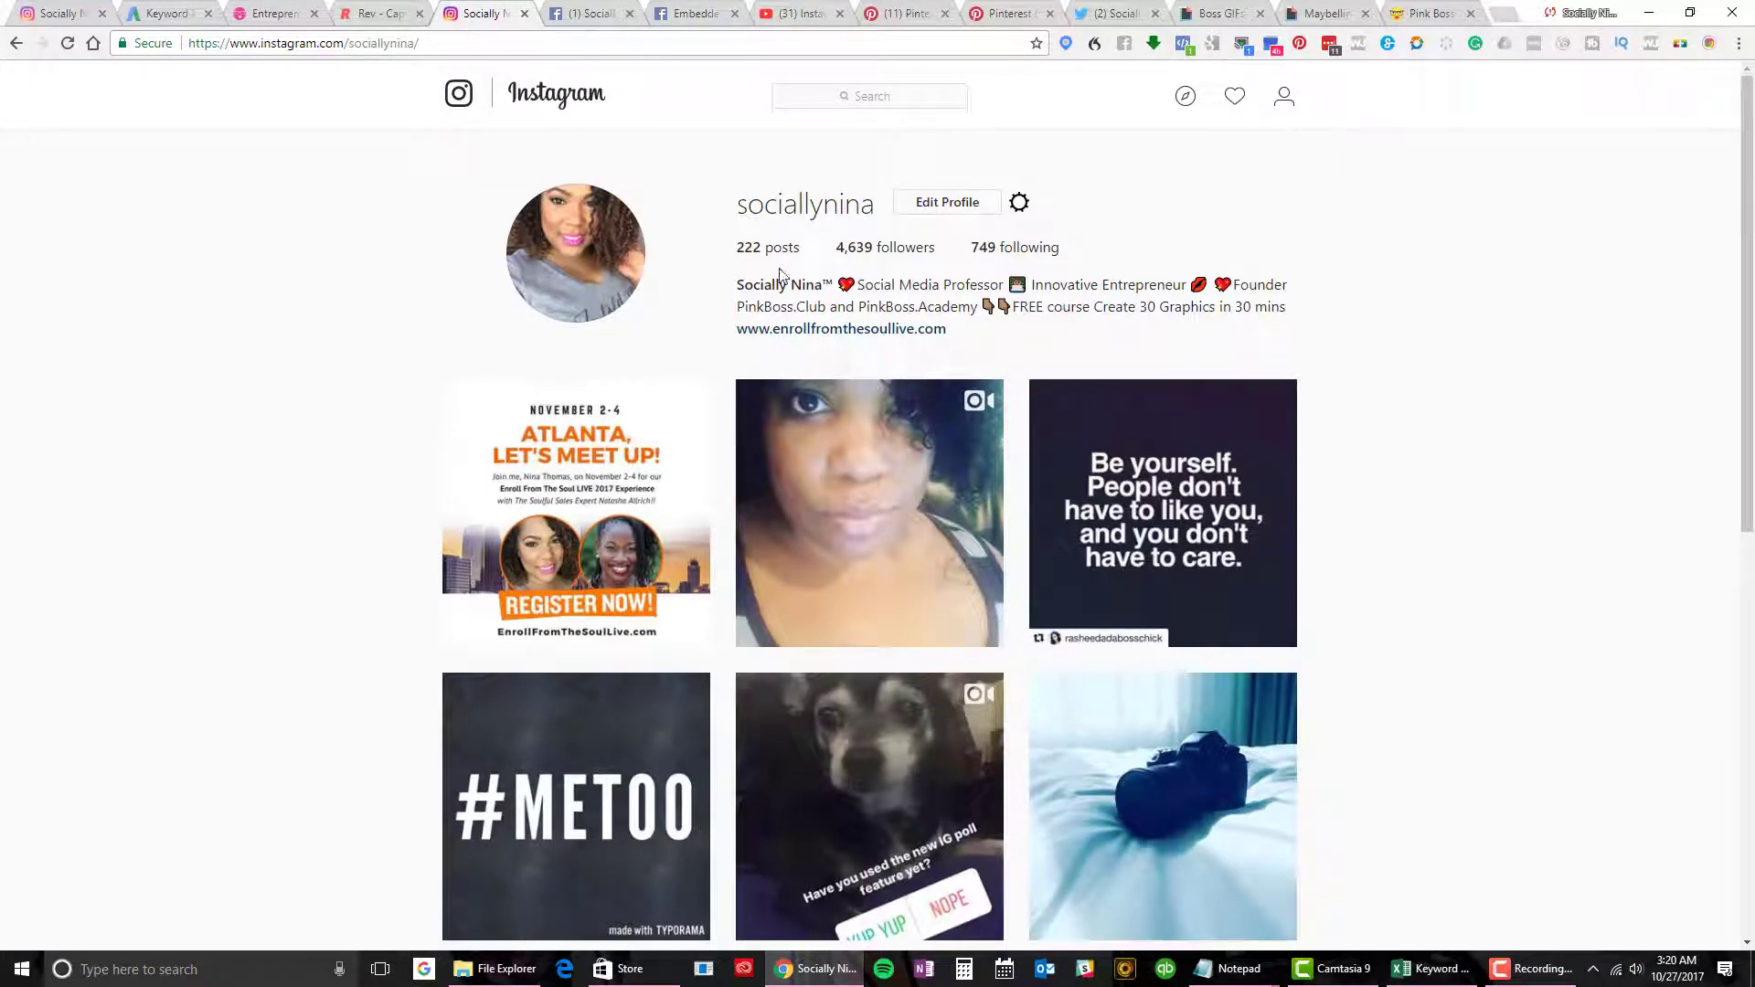
pyautogui.scroll(-3, 892, 476)
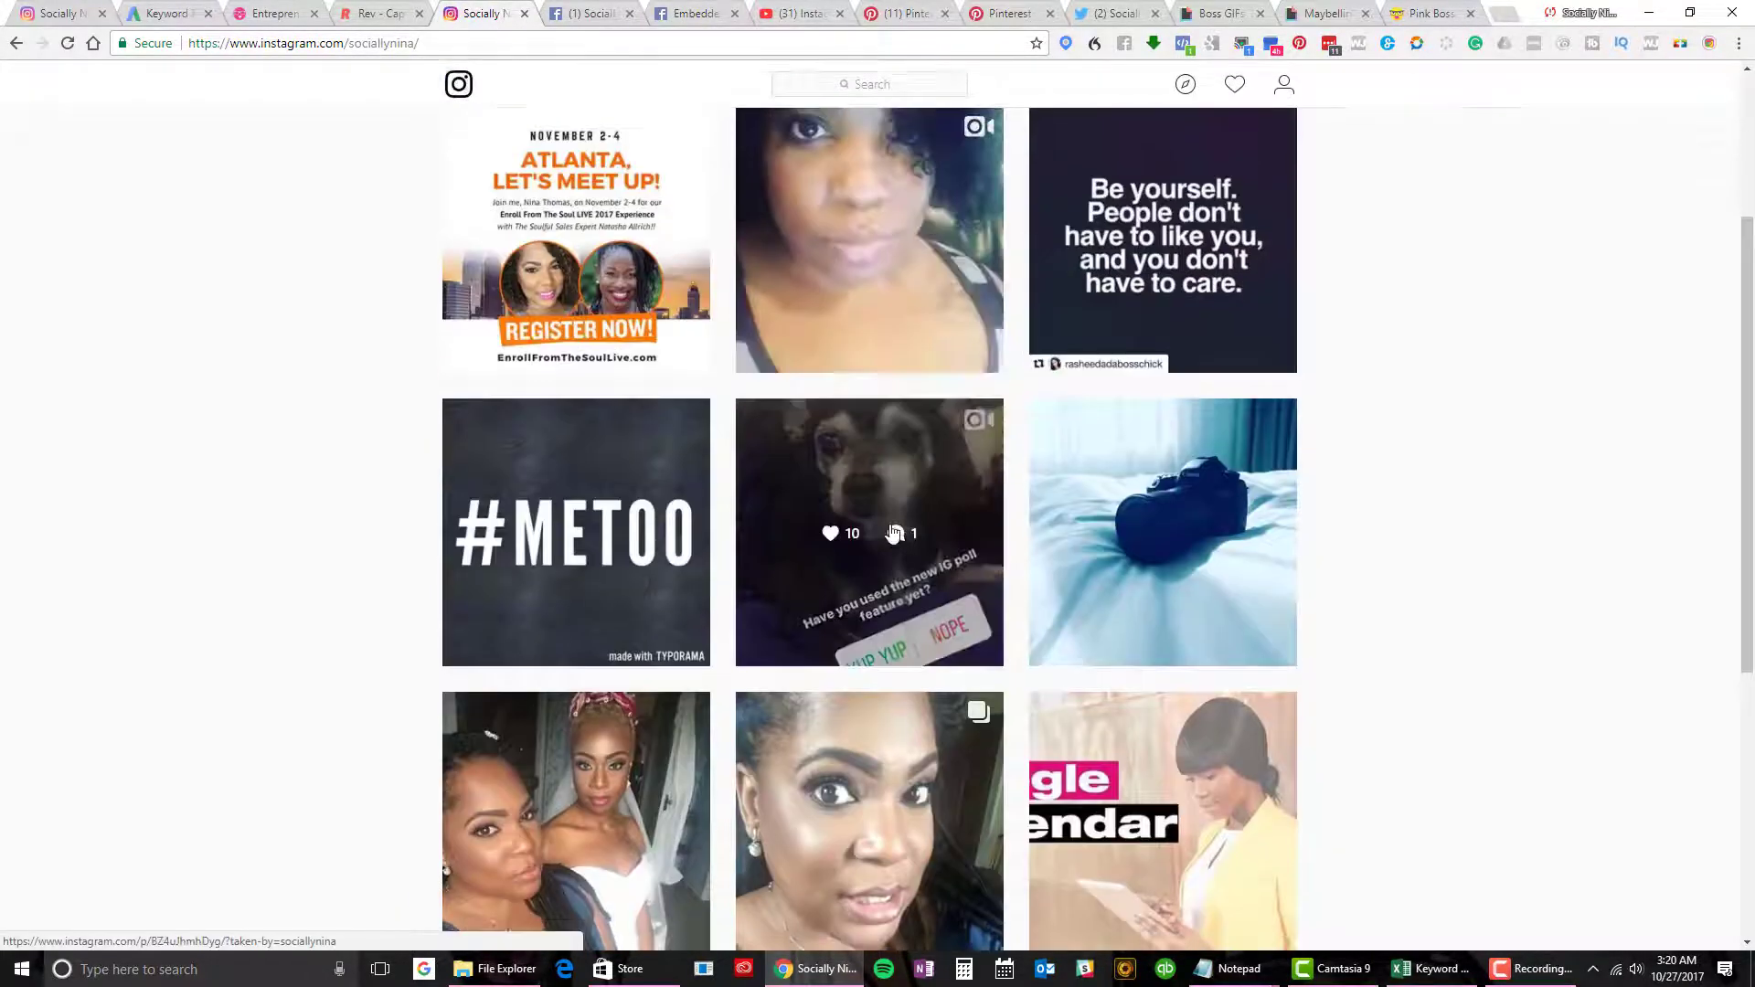
pyautogui.click(894, 470)
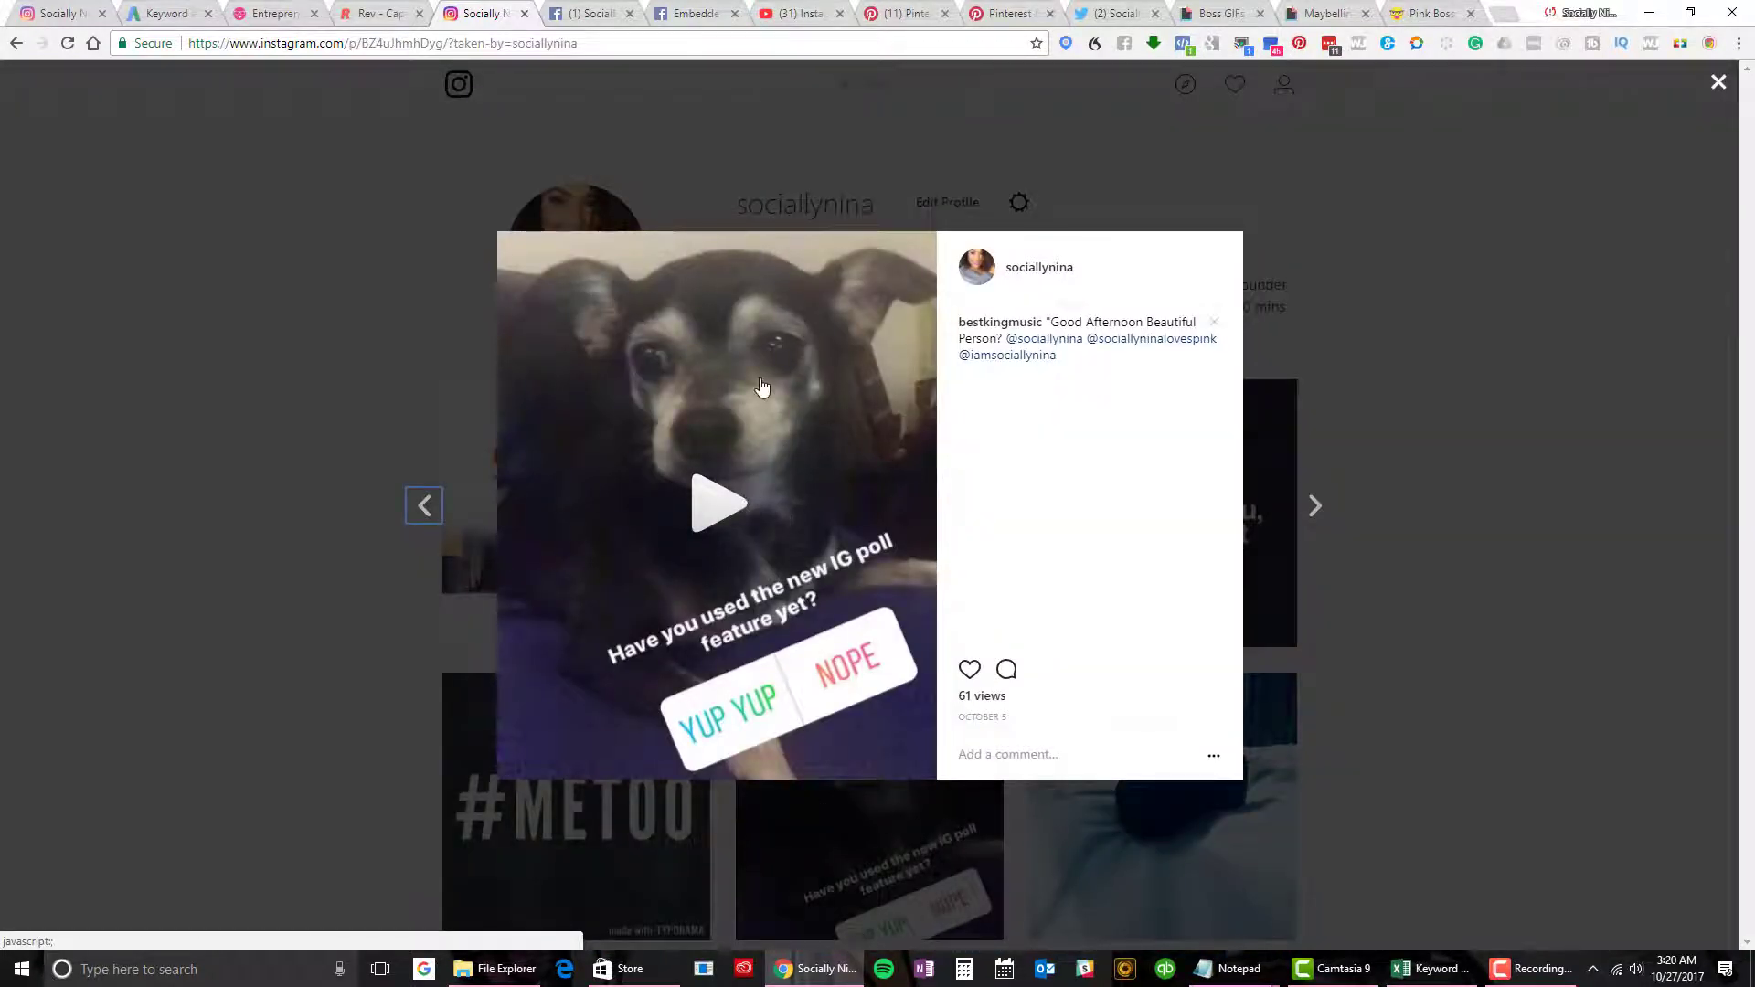
pyautogui.click(747, 506)
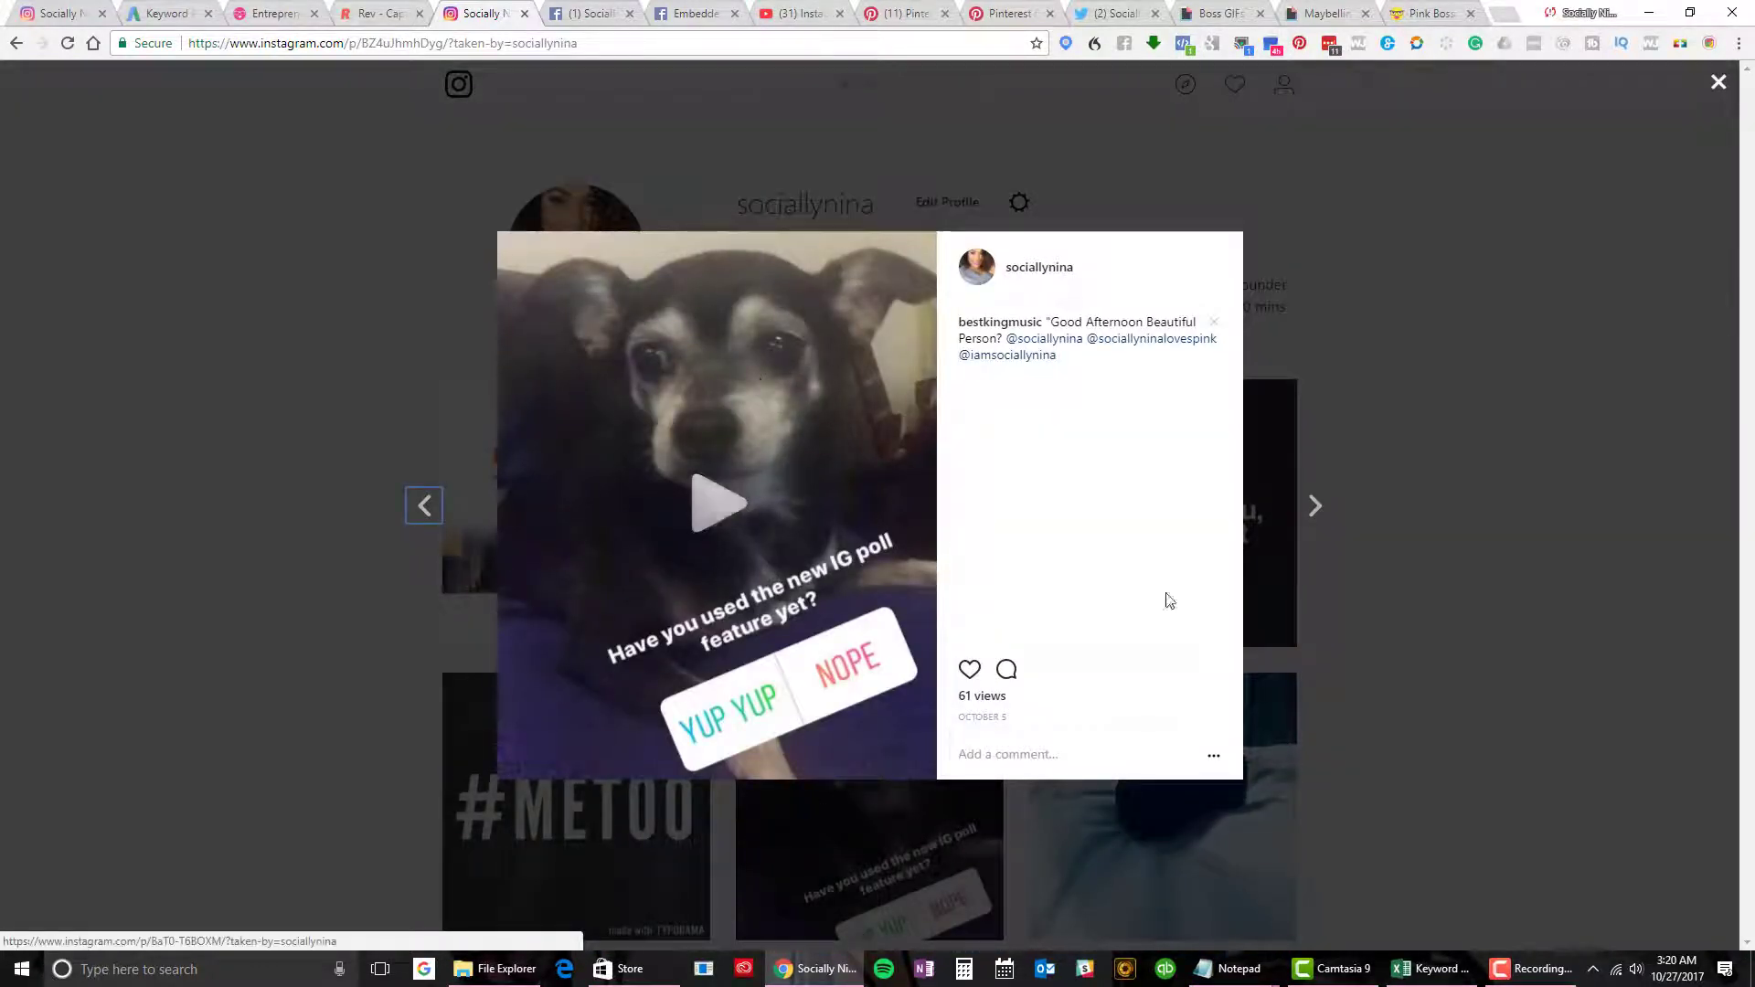
# - Copy the dog video post's embed code with caption, then close the post
pyautogui.click(1213, 759)
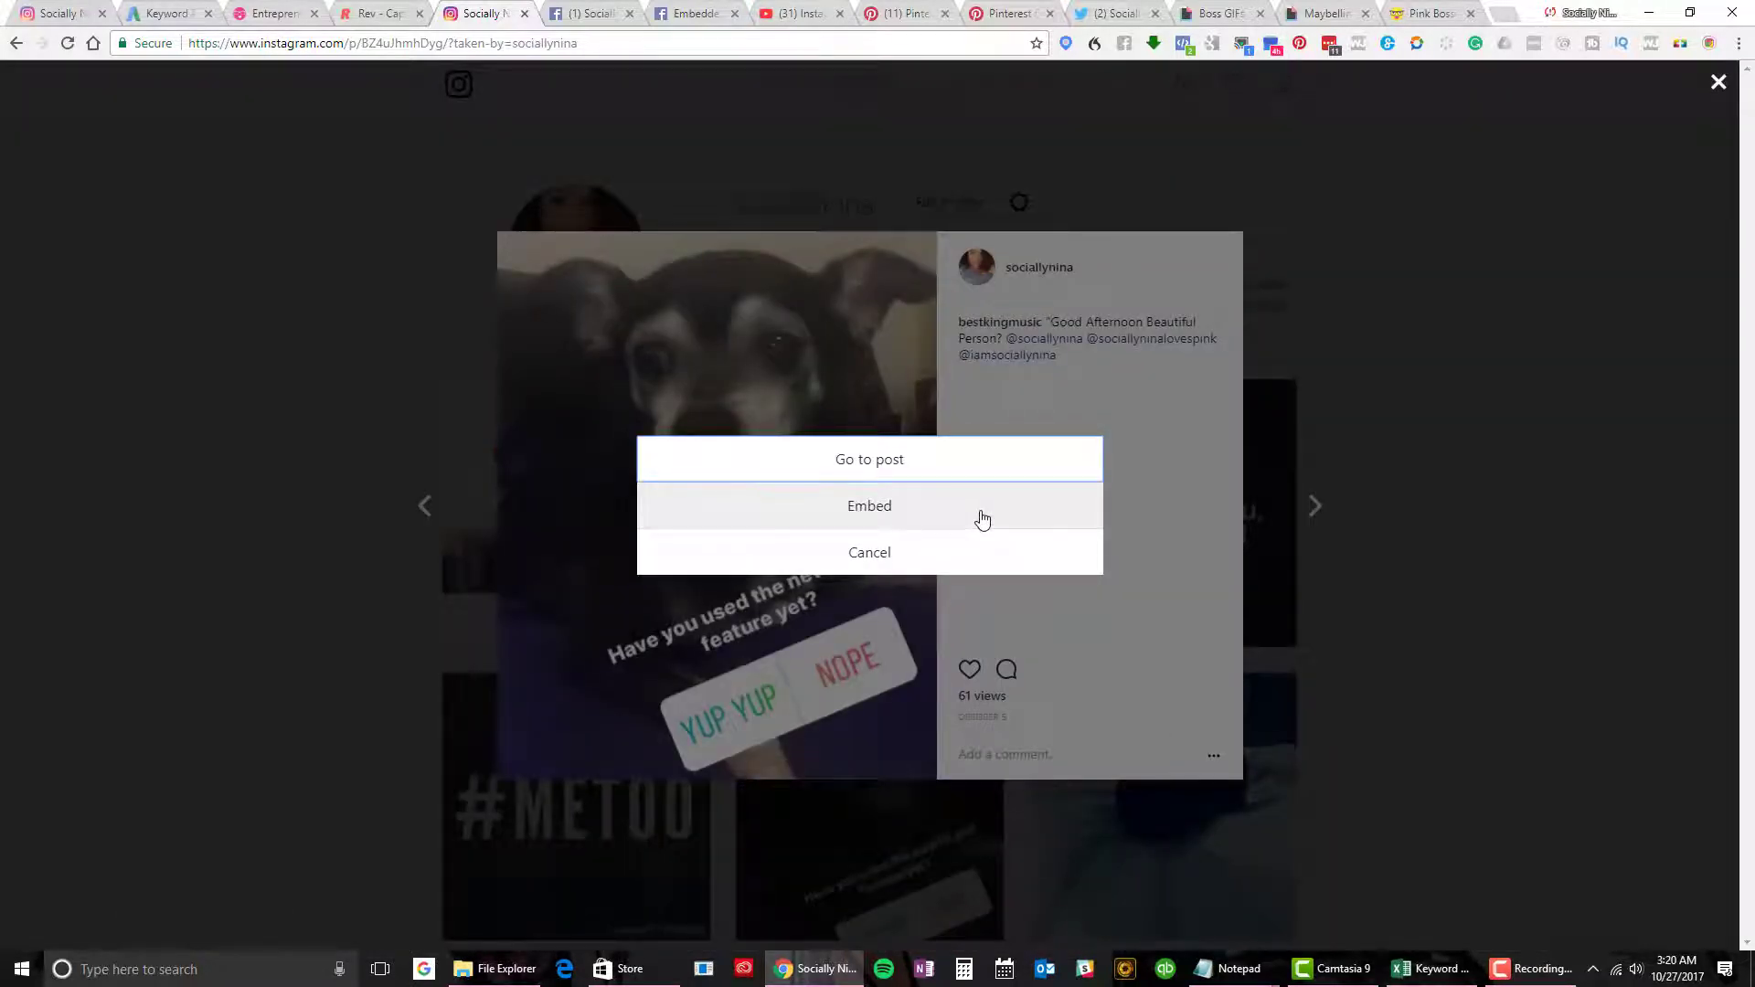
pyautogui.click(982, 520)
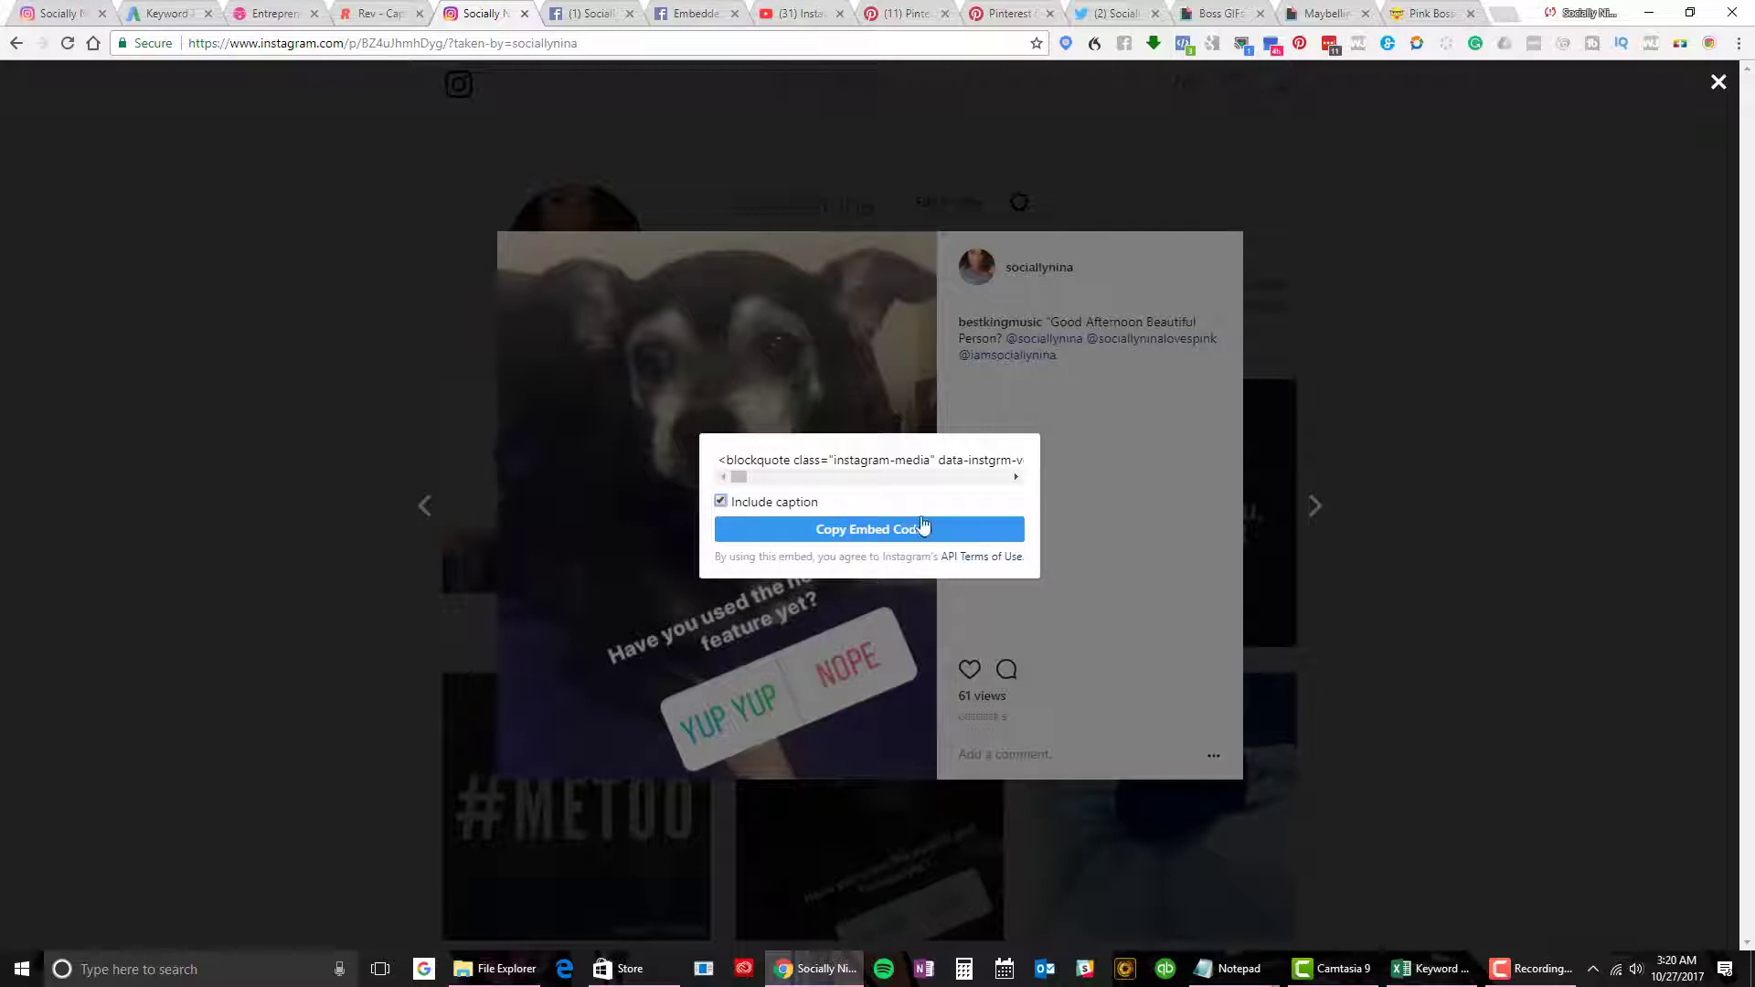
pyautogui.click(1239, 393)
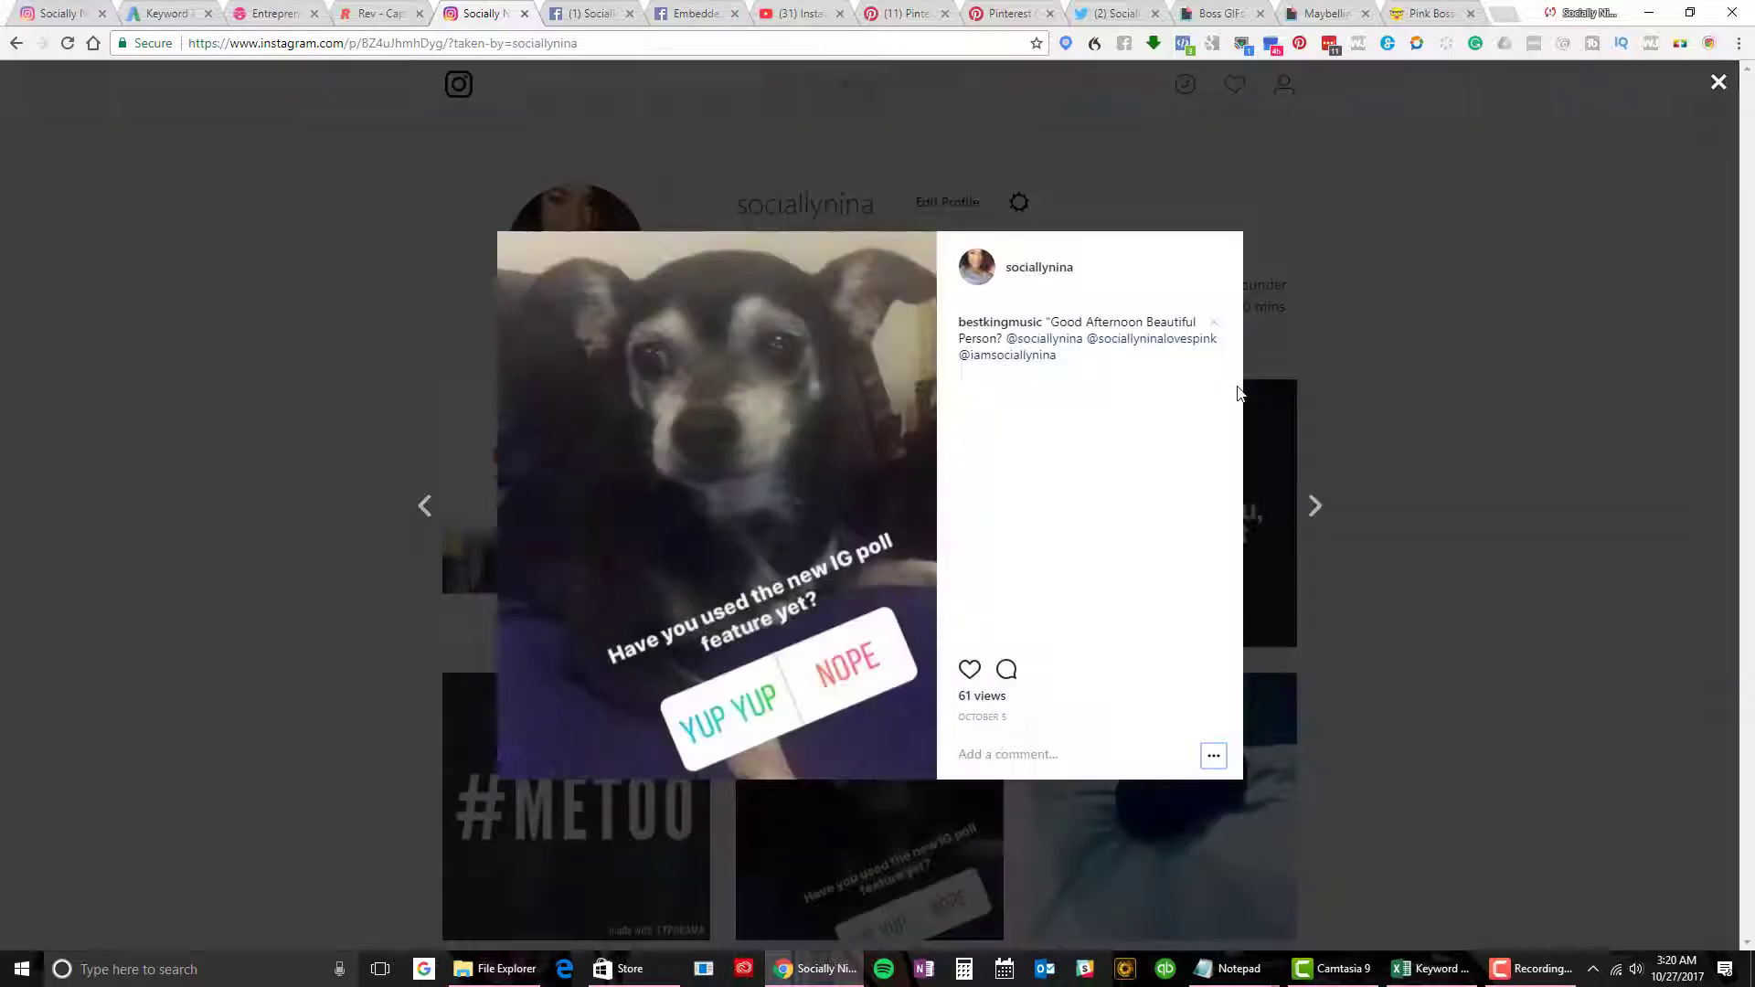
pyautogui.click(1412, 194)
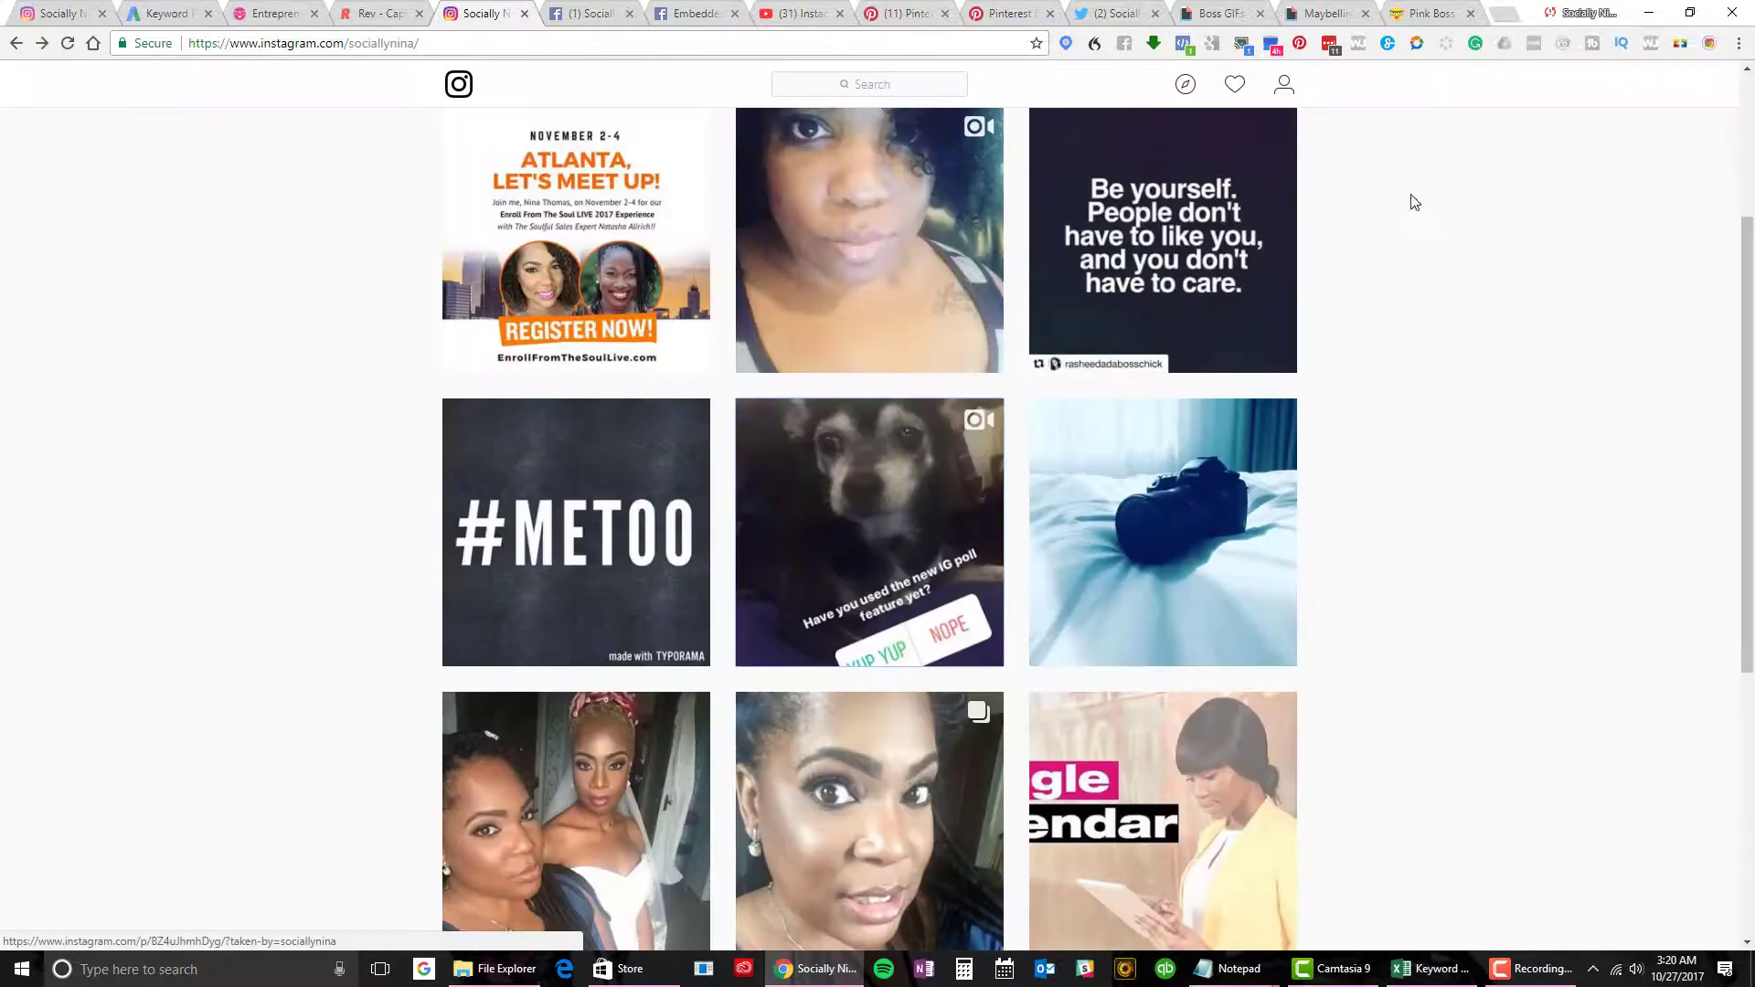
# - Return to the Pink Boss Academy page and scroll down to the "So let me spill the tea…" GIF section
pyautogui.click(1414, 13)
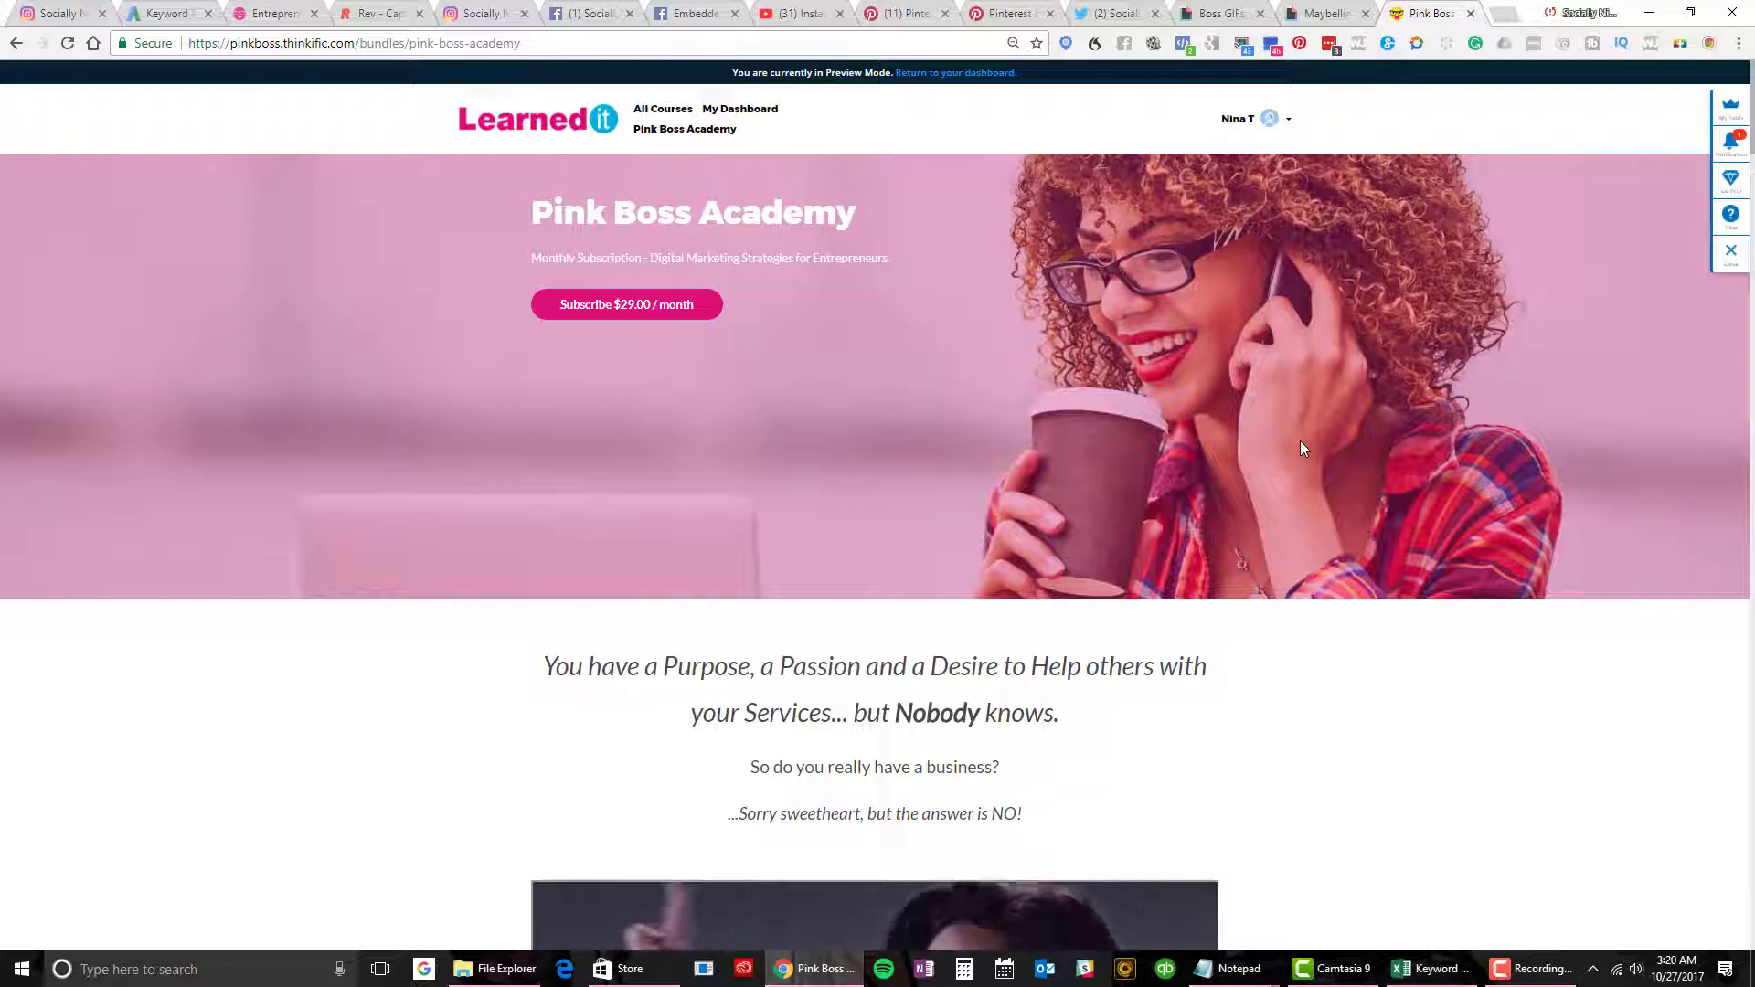
pyautogui.scroll(-15, 1300, 448)
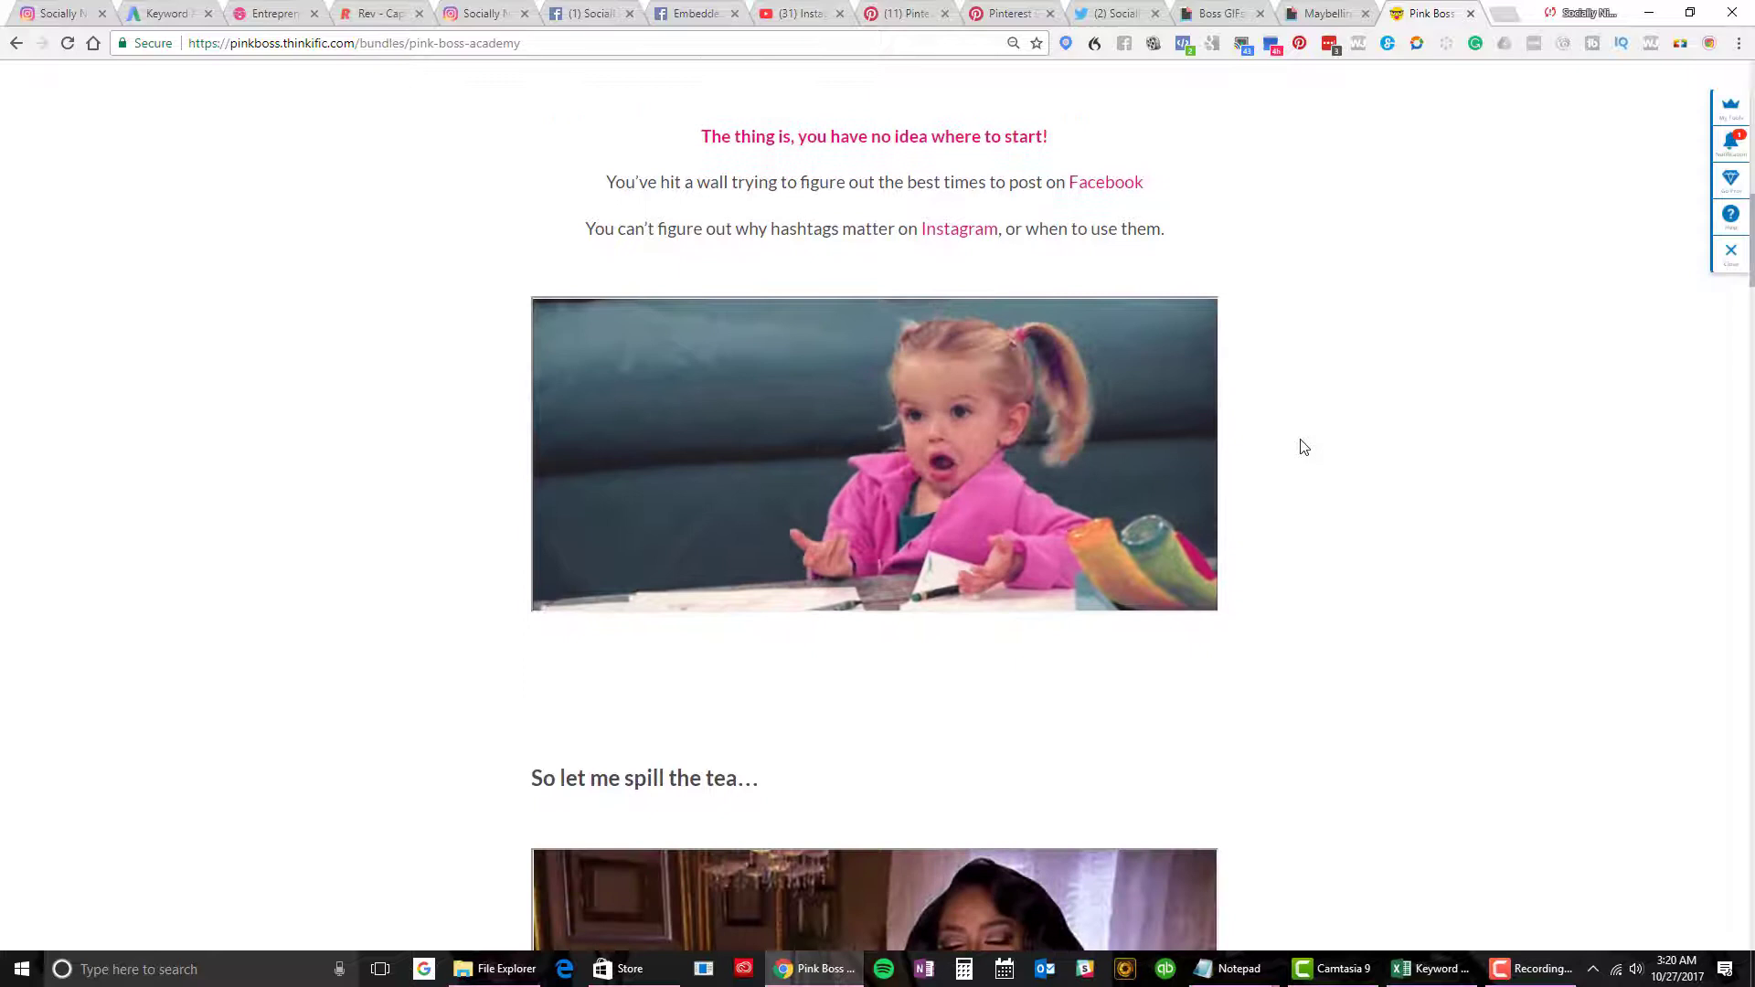
pyautogui.scroll(-5, 1304, 449)
pyautogui.scroll(-1, 1302, 448)
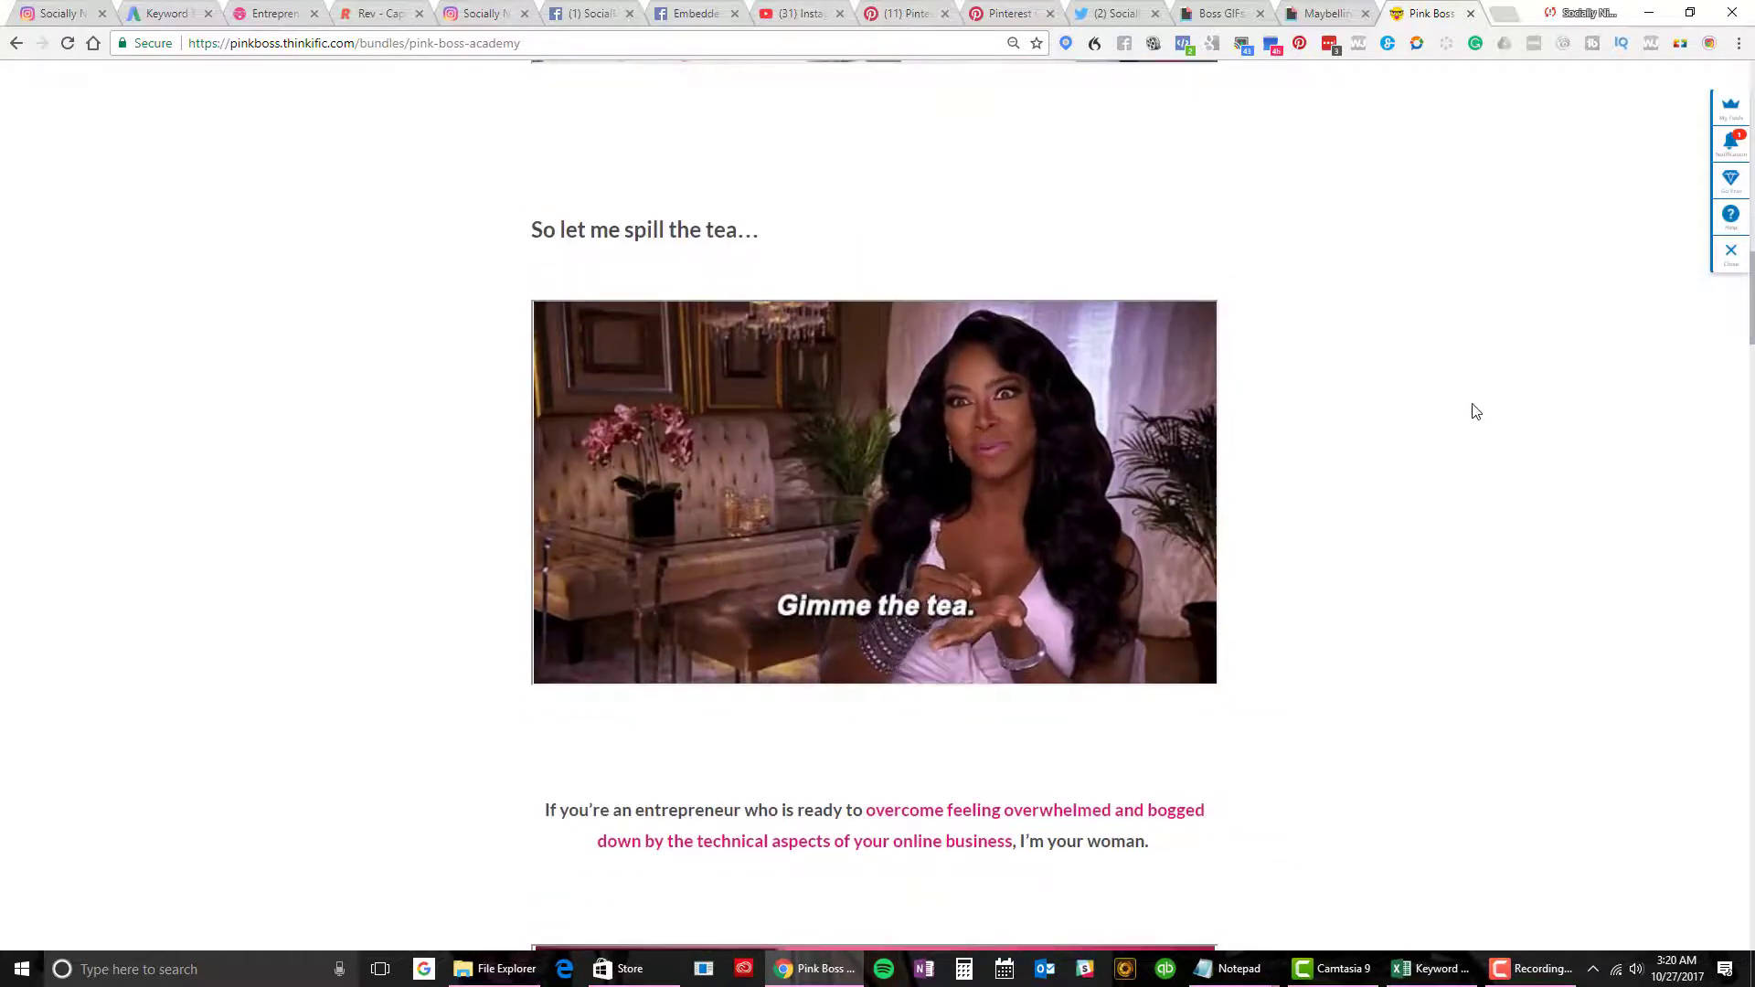